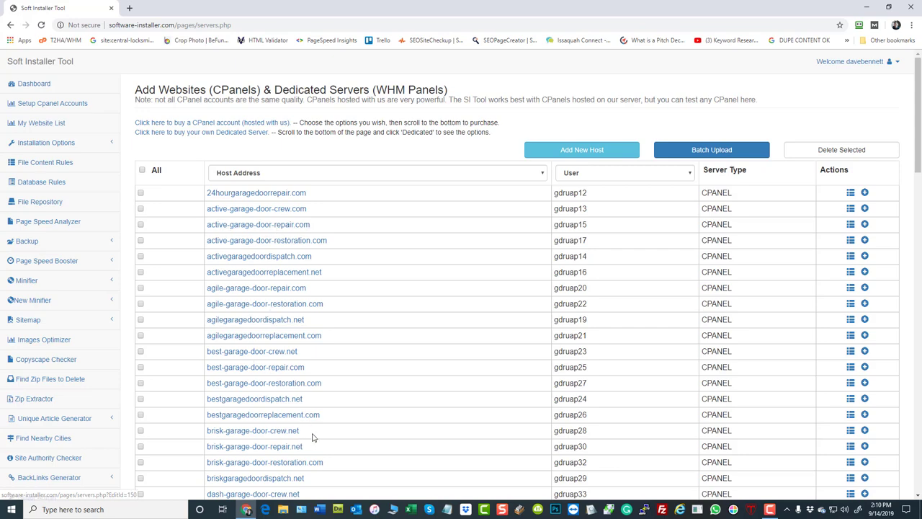
Expand Installation Options in the sidebar and go to Batch Installation.
click(46, 142)
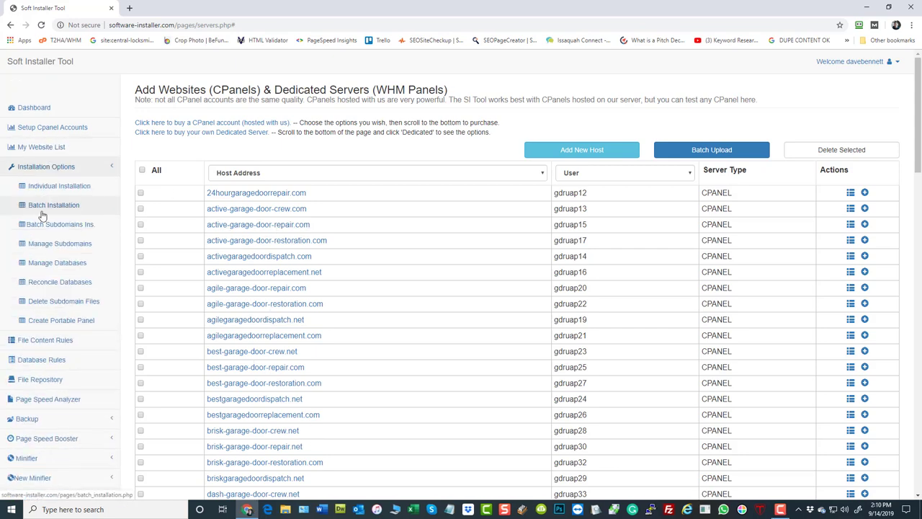
click(43, 211)
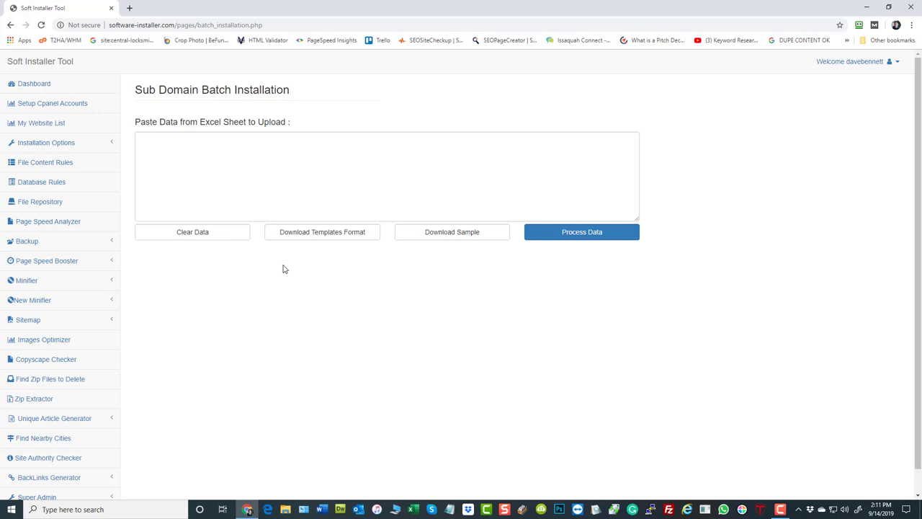
Download the sample subdomain and templates spreadsheets, then open sample_subdomain.xlsx in Excel.
click(471, 238)
click(335, 237)
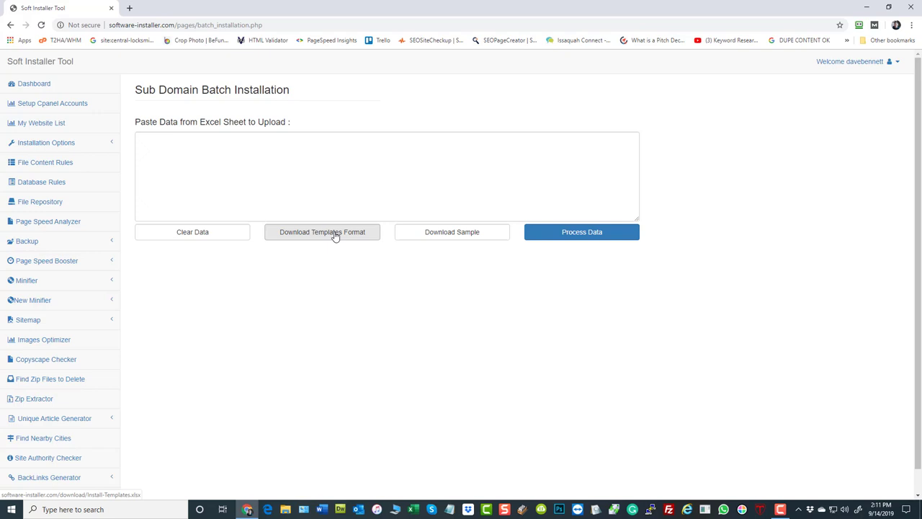
click(444, 236)
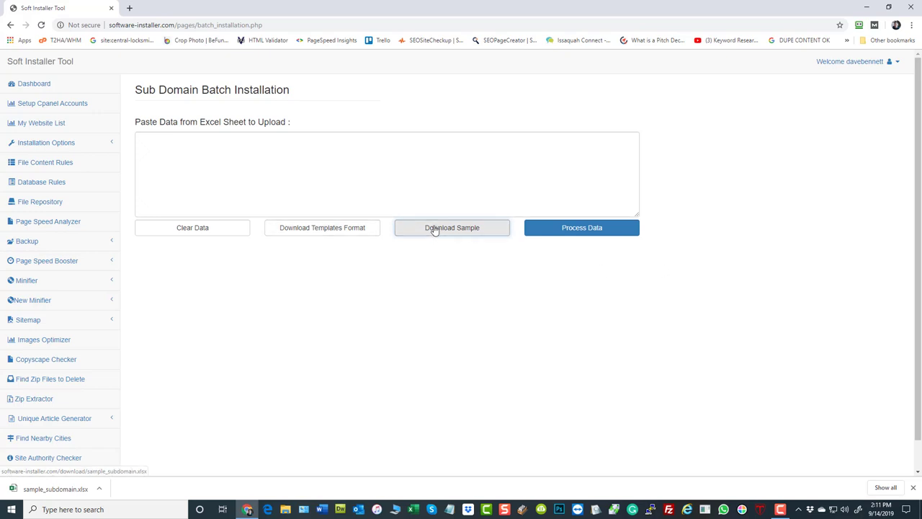
click(43, 490)
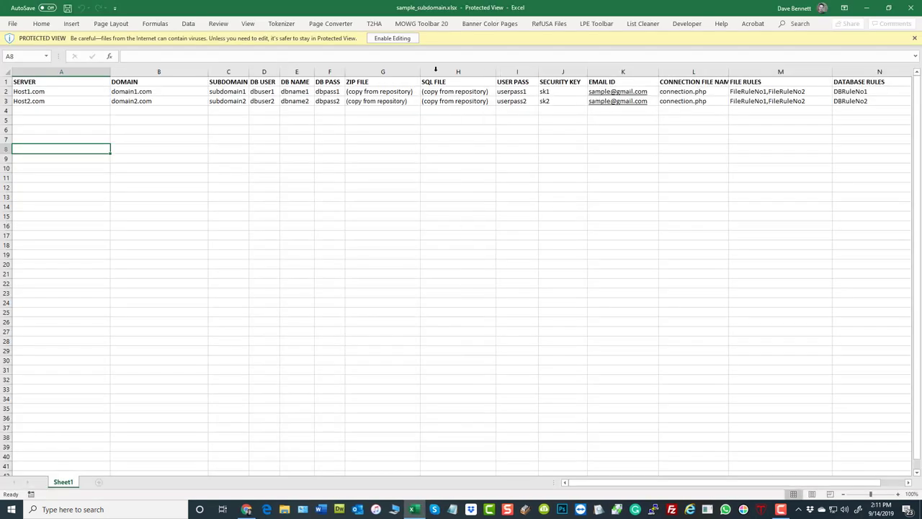
Enable editing on sample_subdomain.xlsx and look over the SERVER and DOMAIN columns.
click(392, 38)
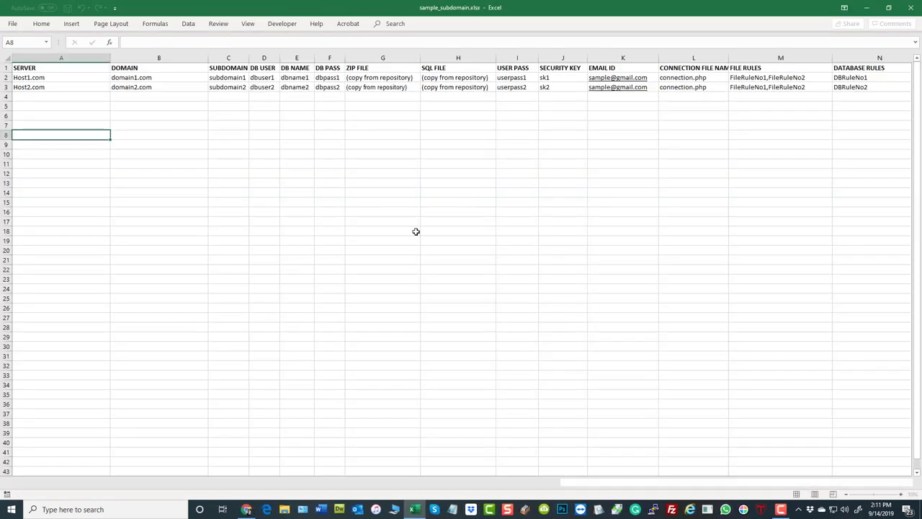
click(646, 185)
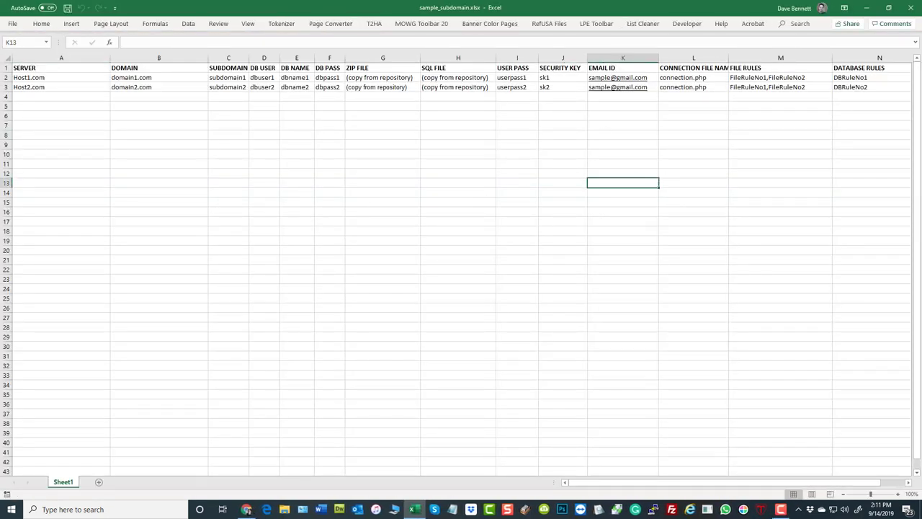
click(69, 68)
click(178, 67)
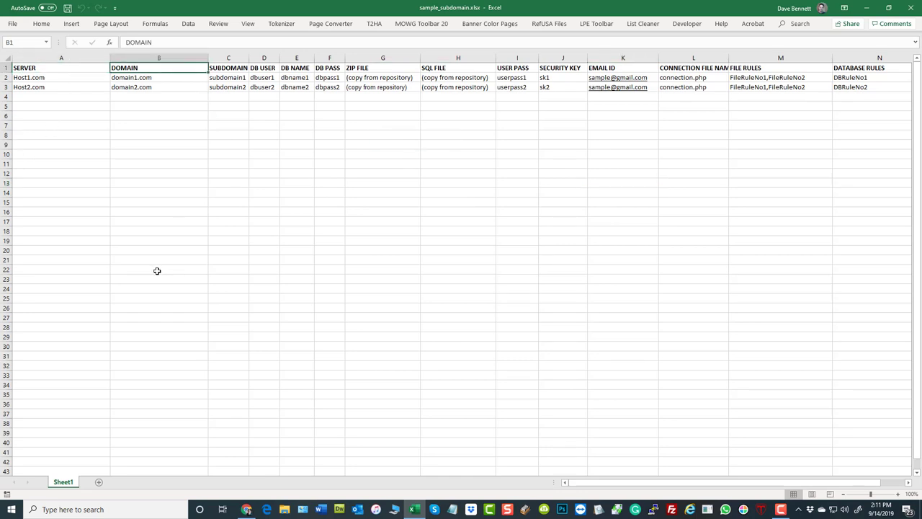
drag(56, 78, 55, 312)
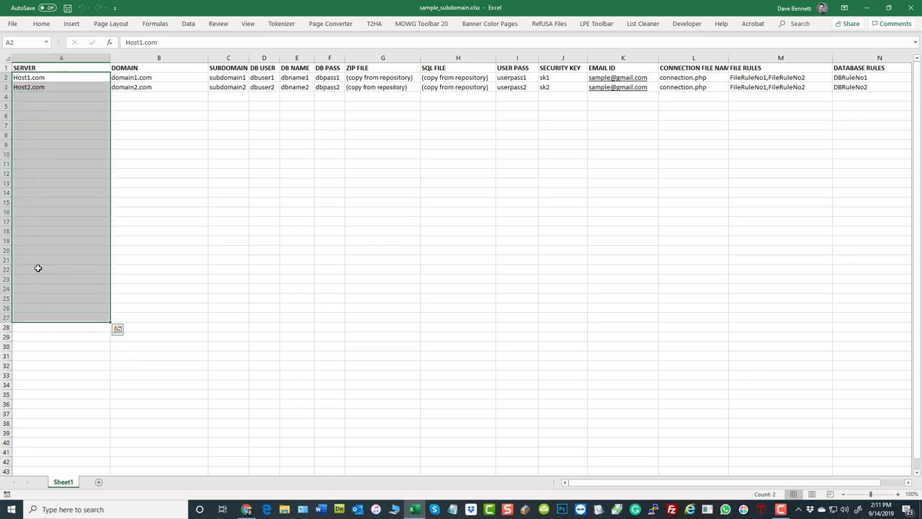
Review the Host1.com and domain1.com sample entries down both columns, ending on Host1.com.
click(152, 78)
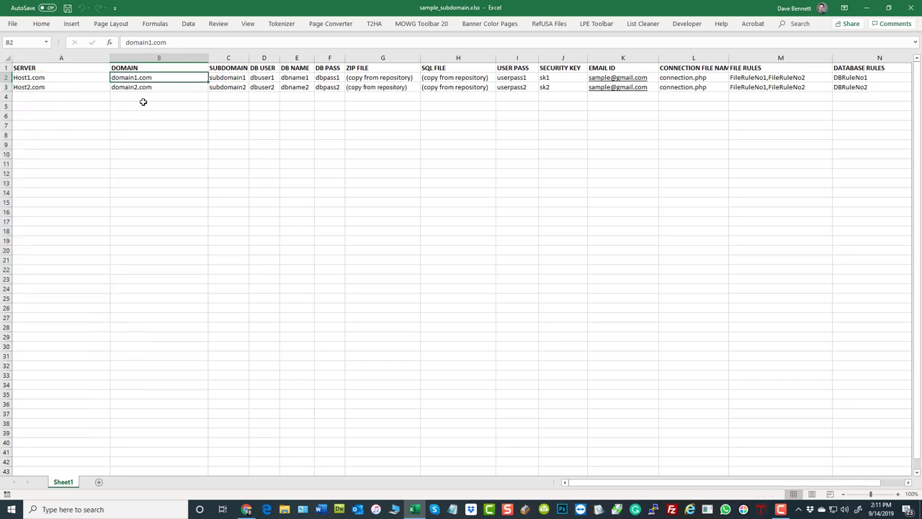
click(67, 76)
click(161, 77)
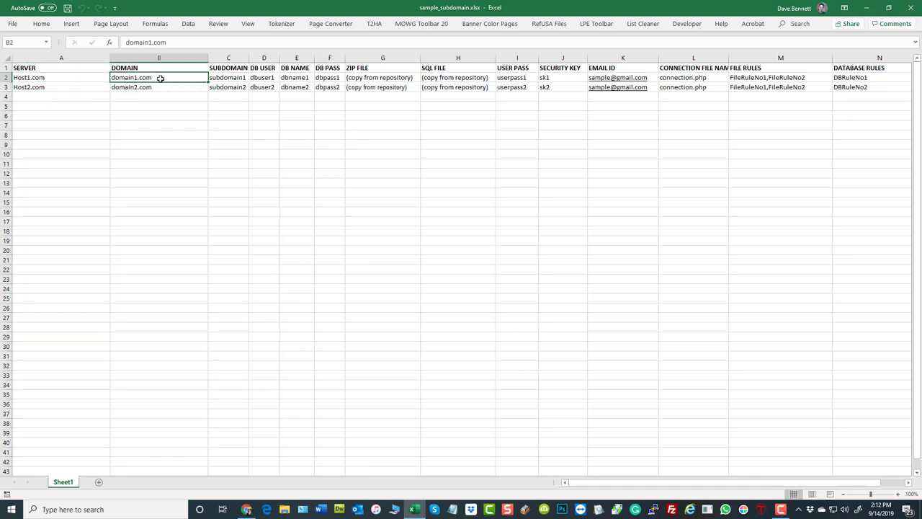
click(87, 78)
click(150, 78)
drag(68, 76, 55, 299)
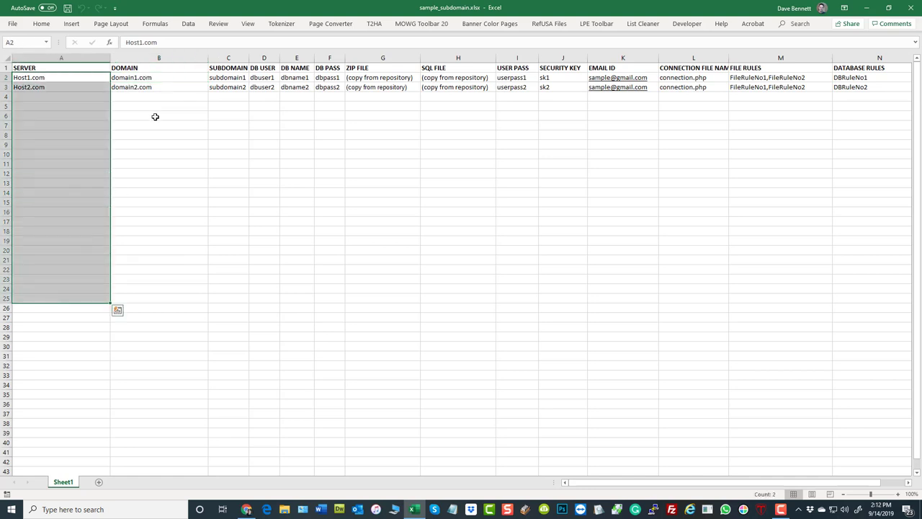
drag(163, 79, 148, 268)
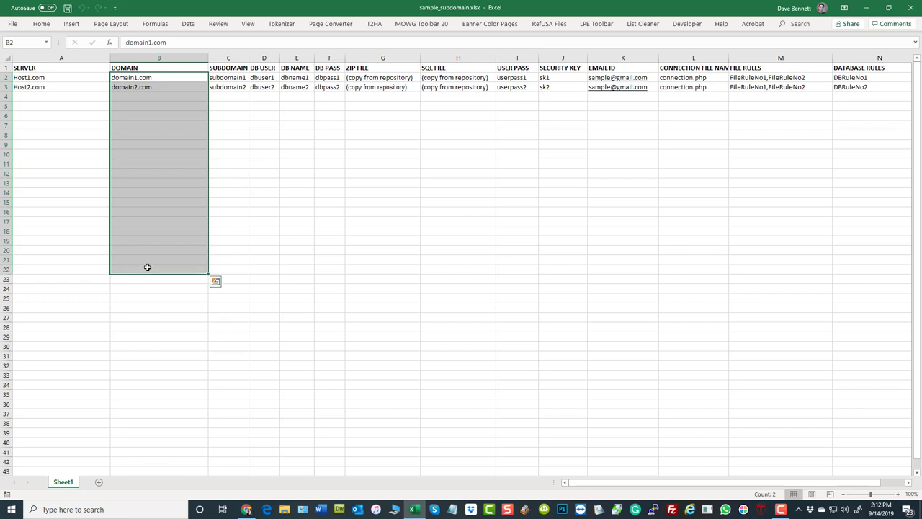
click(154, 81)
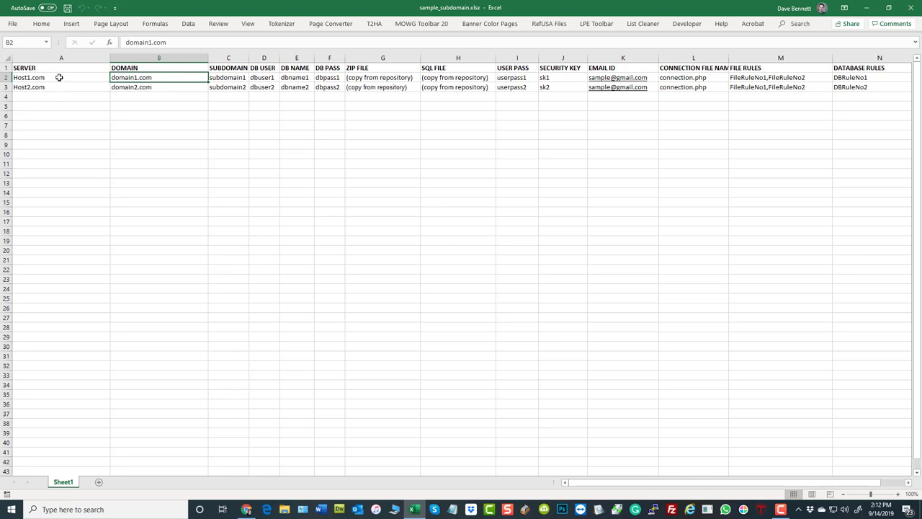
click(59, 77)
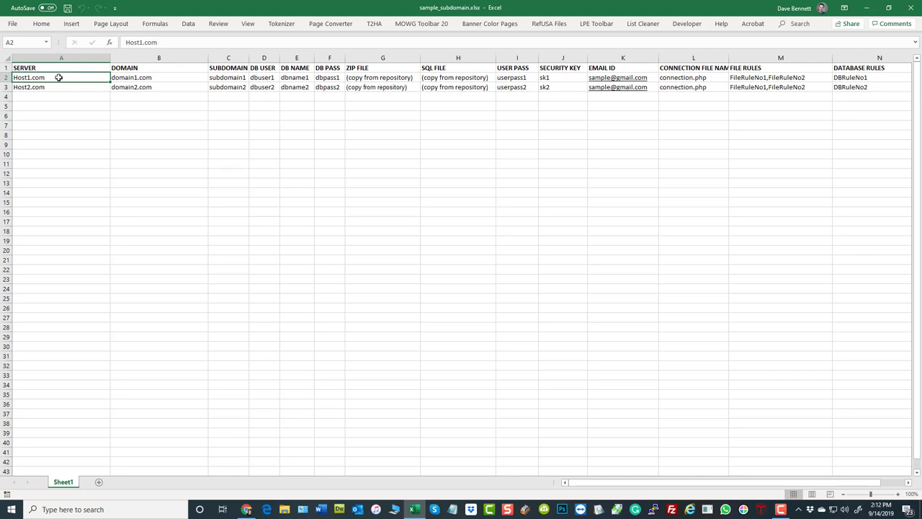
Enter tld.com as the server in A2 and A3.
text(tld.com)
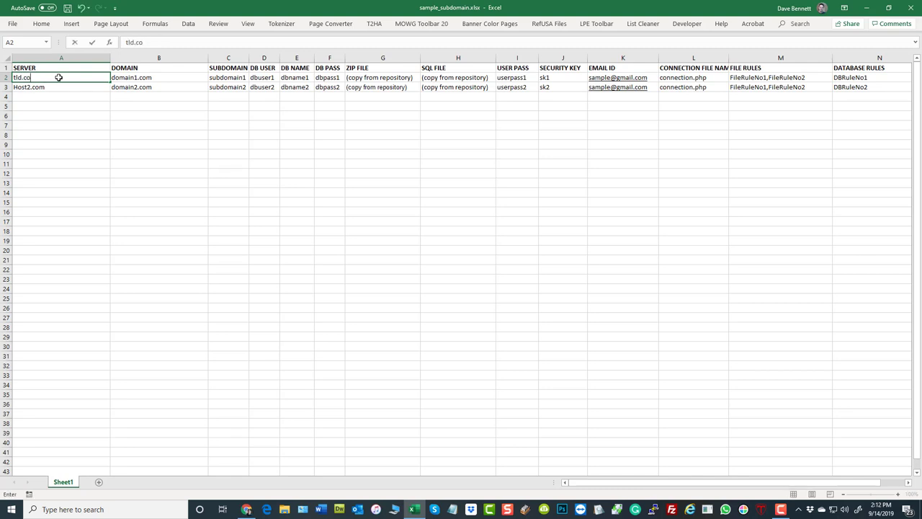
click(112, 160)
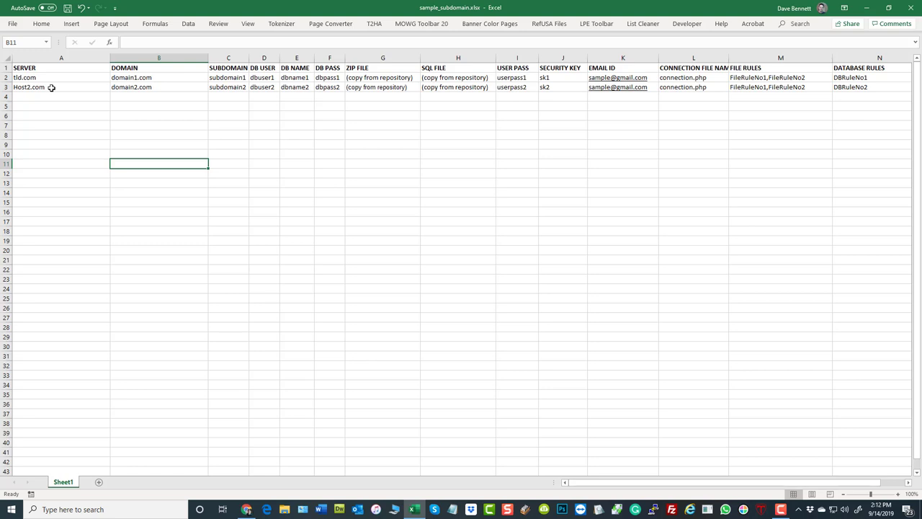
click(51, 87)
text(to)
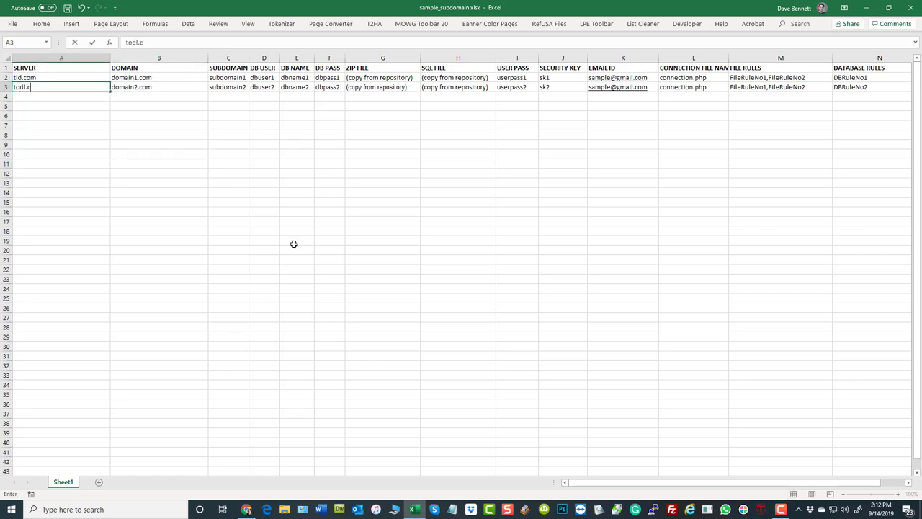
key(BackSpace)
text(ld.com)
key(Return)
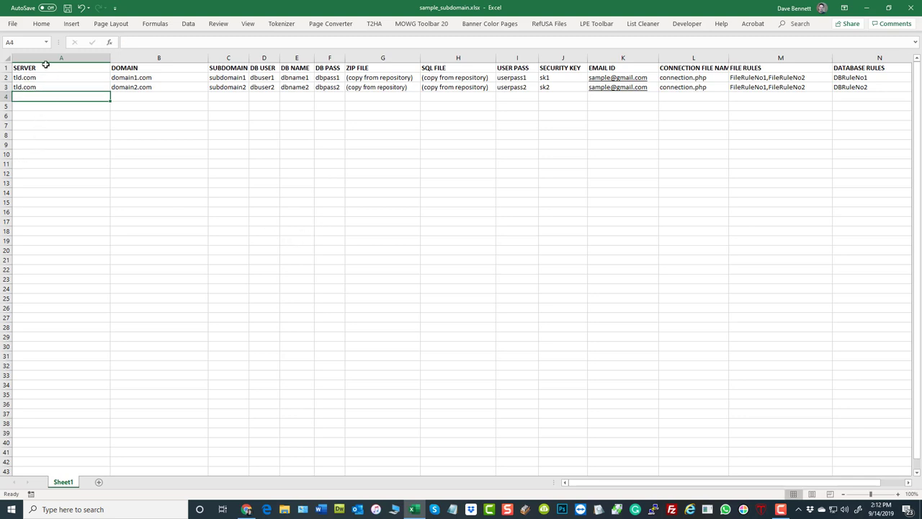
click(47, 79)
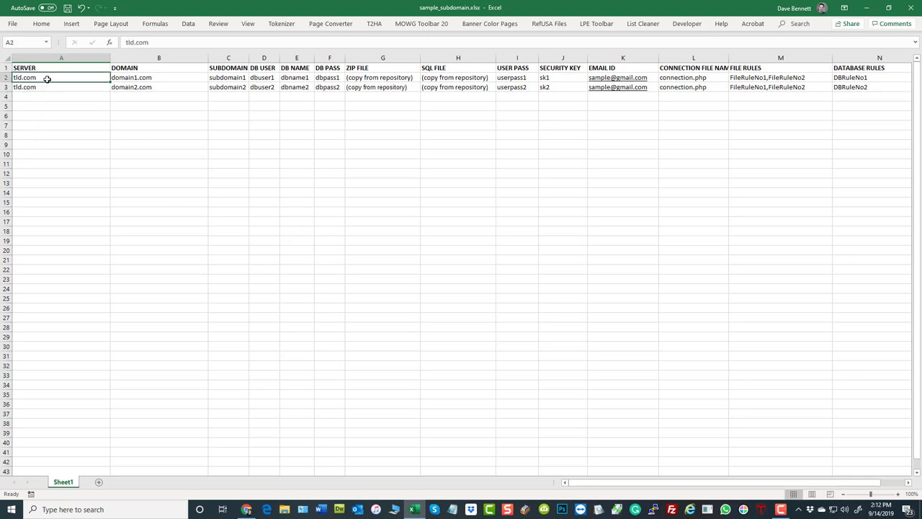
Set the DOMAIN values to tld.com in B2 and addon1.com in B3.
click(136, 80)
text(to)
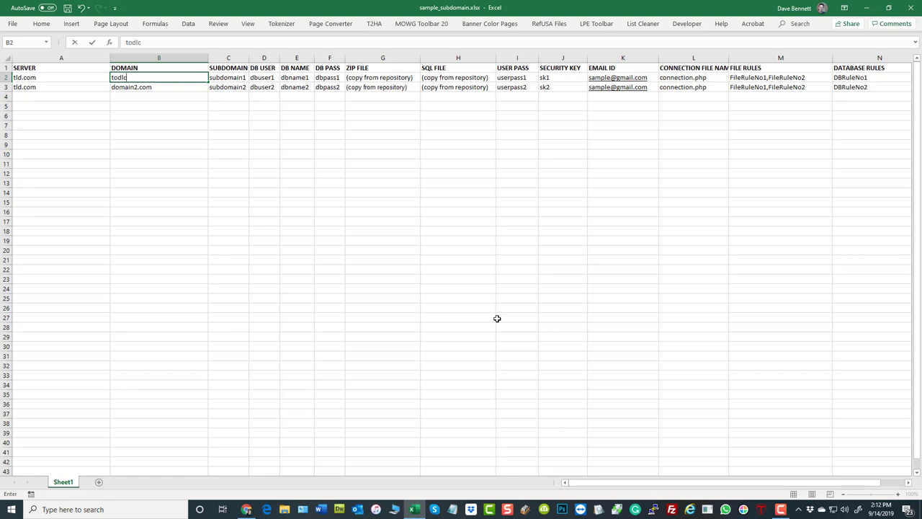
key(BackSpace)
text(ld.com)
key(Return)
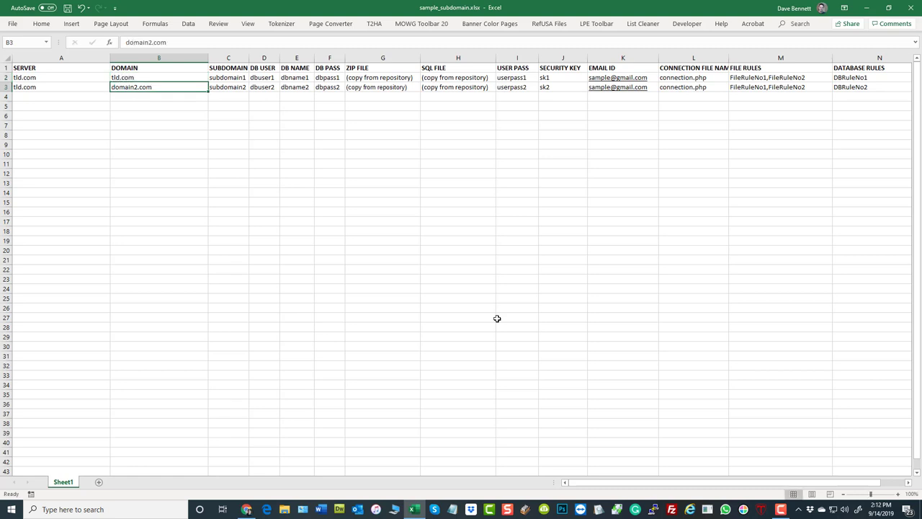
text(addon1.com)
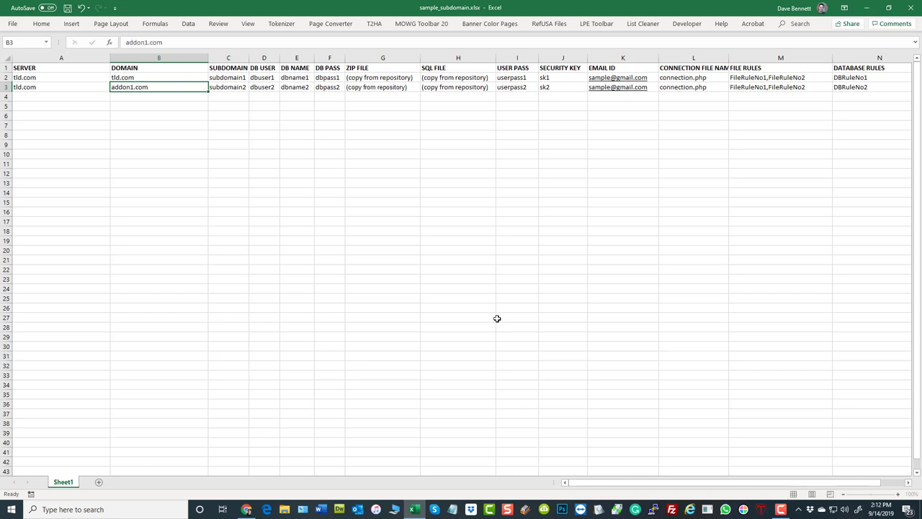
key(Return)
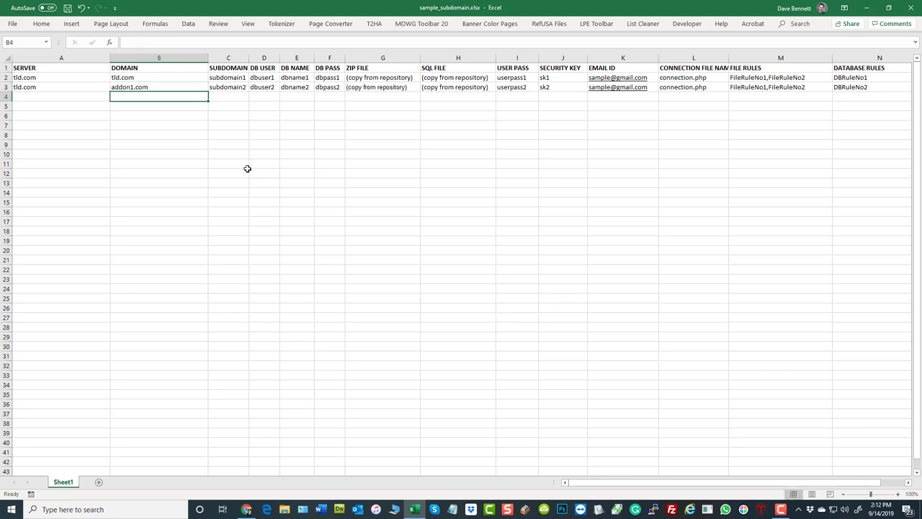
Fill tld.com and addon1.com down to row 7 and change B4 to addon2.com.
drag(59, 78, 97, 128)
click(171, 192)
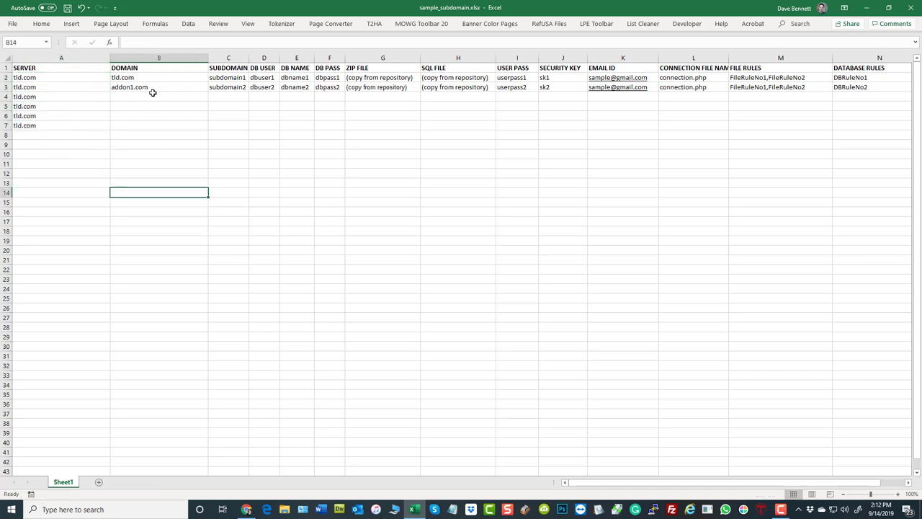
click(199, 92)
drag(207, 91, 199, 132)
click(338, 202)
double_click(135, 98)
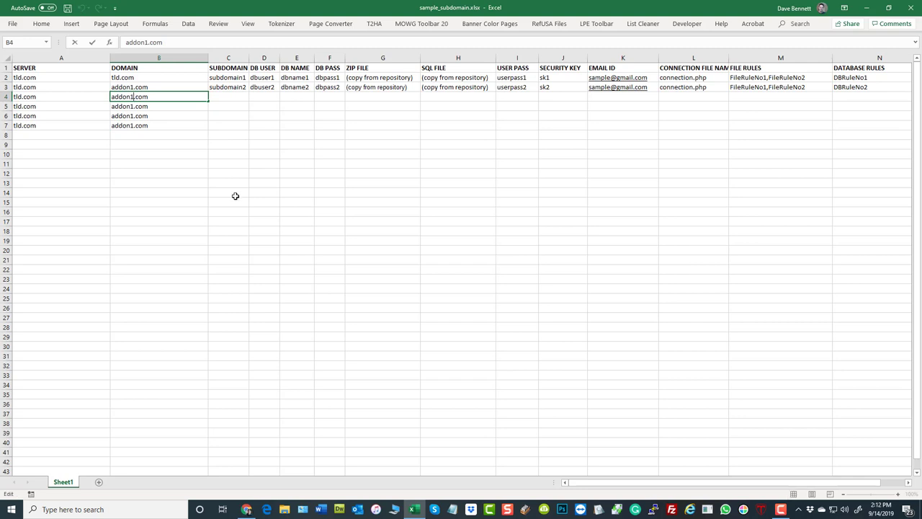
key(BackSpace)
text(2)
click(252, 182)
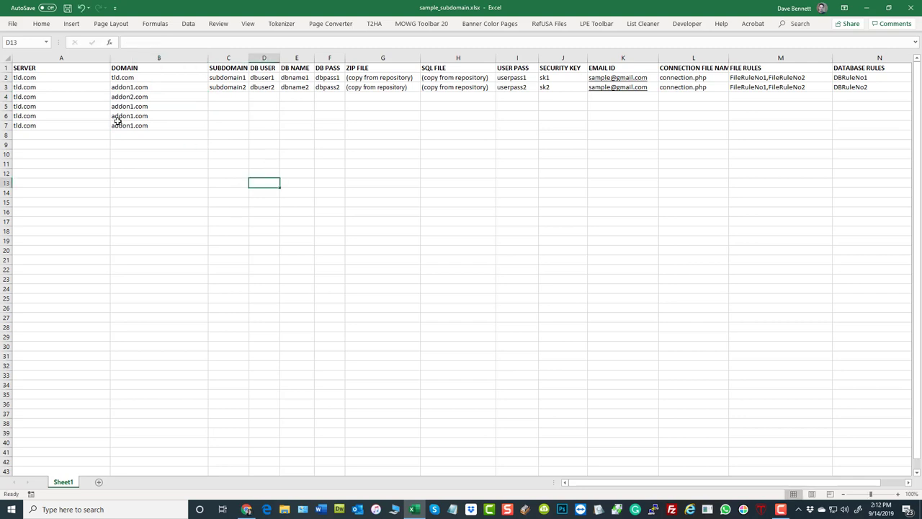
drag(52, 80, 53, 126)
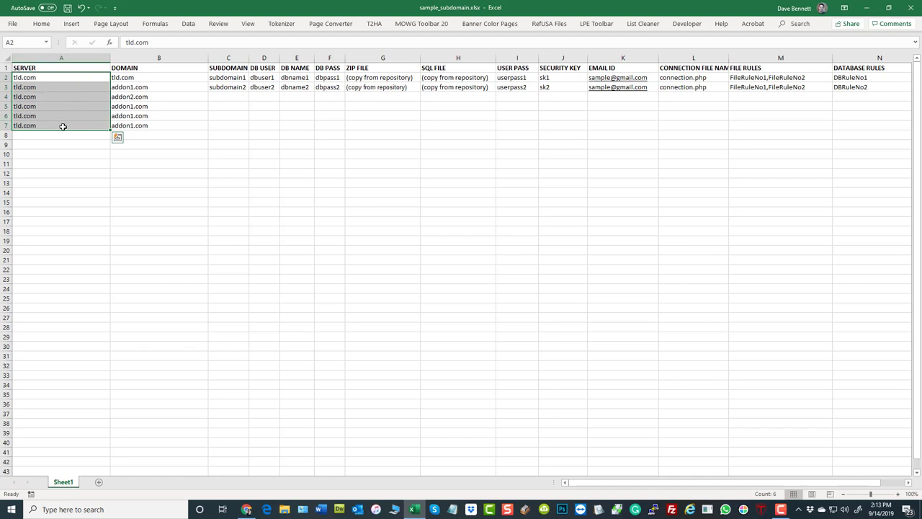
Delete cell B2, shifting the DOMAIN entries up so they start with addon1.com.
click(152, 77)
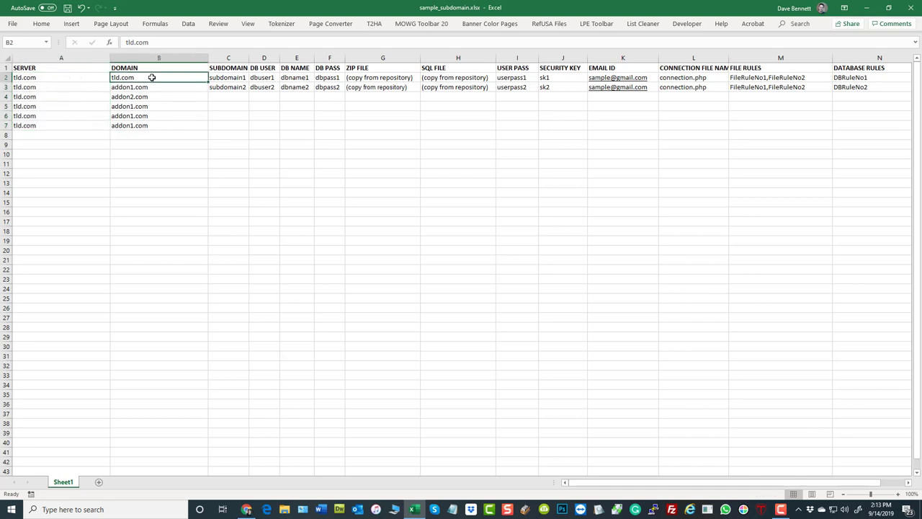
right_click(152, 77)
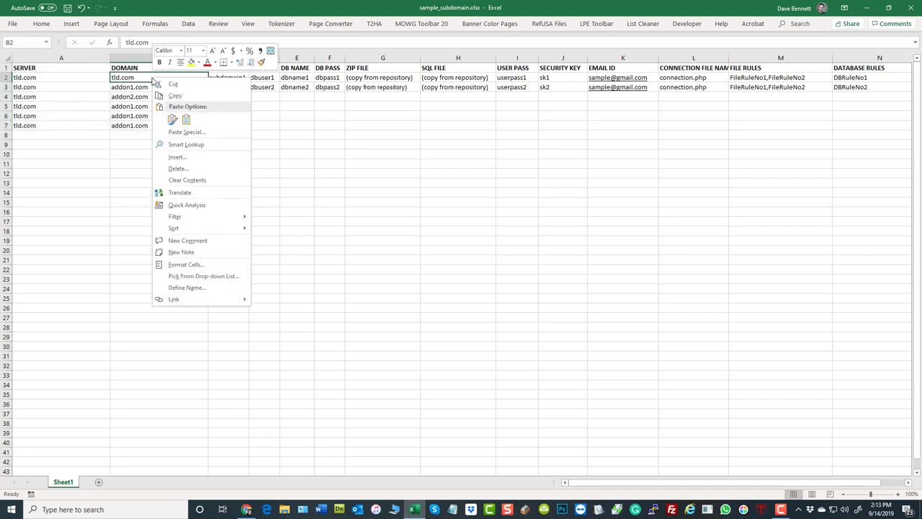
click(180, 169)
click(164, 199)
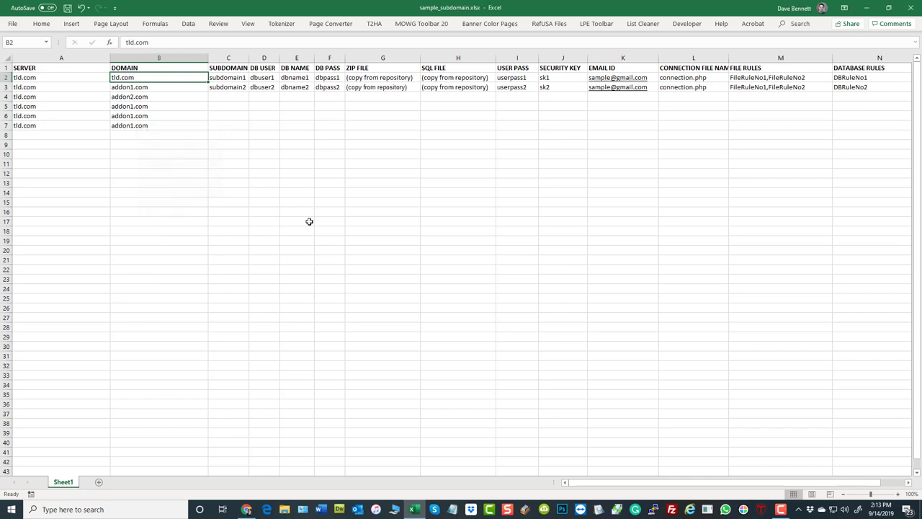
click(305, 221)
Compare the tld.com SERVER entries with the addon DOMAIN entries in rows 2–6.
click(33, 76)
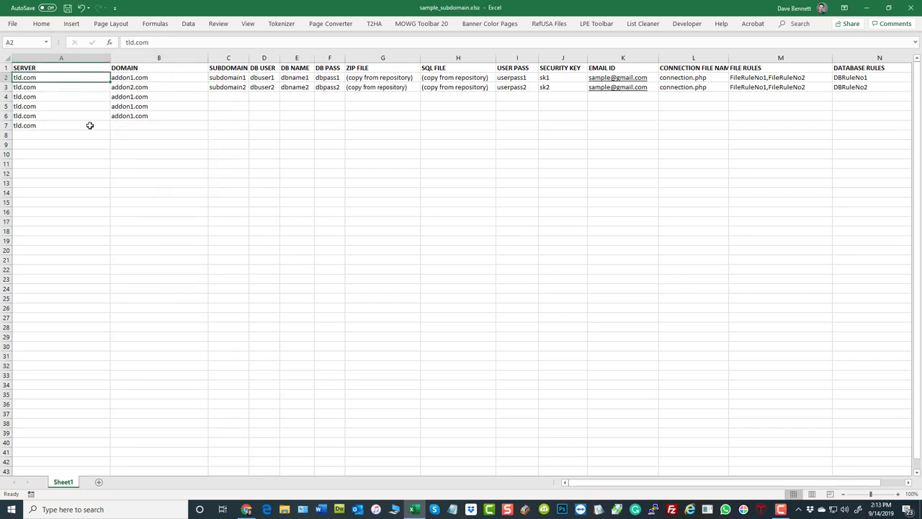
drag(133, 79, 138, 116)
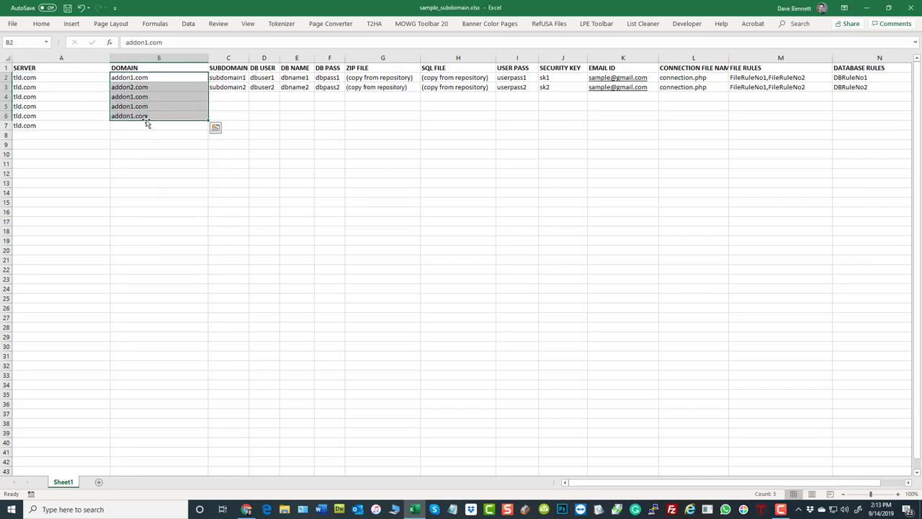
click(140, 81)
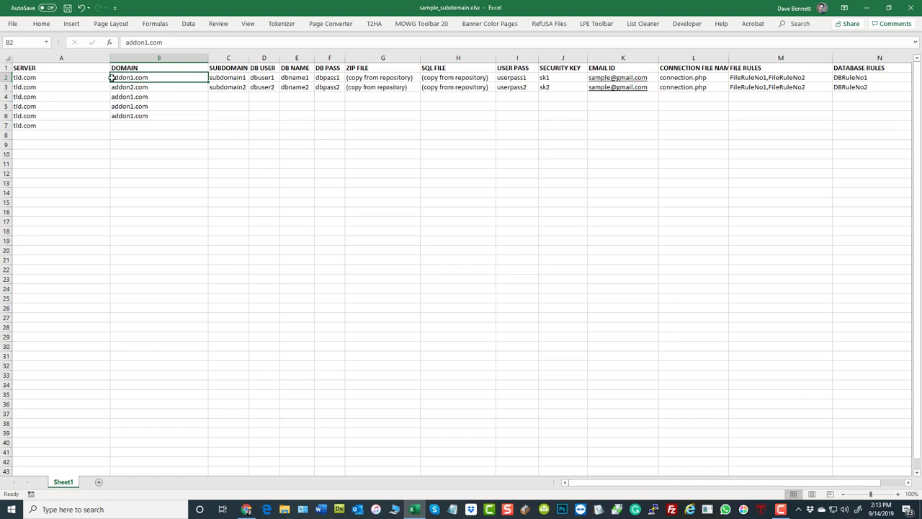
drag(43, 78, 52, 130)
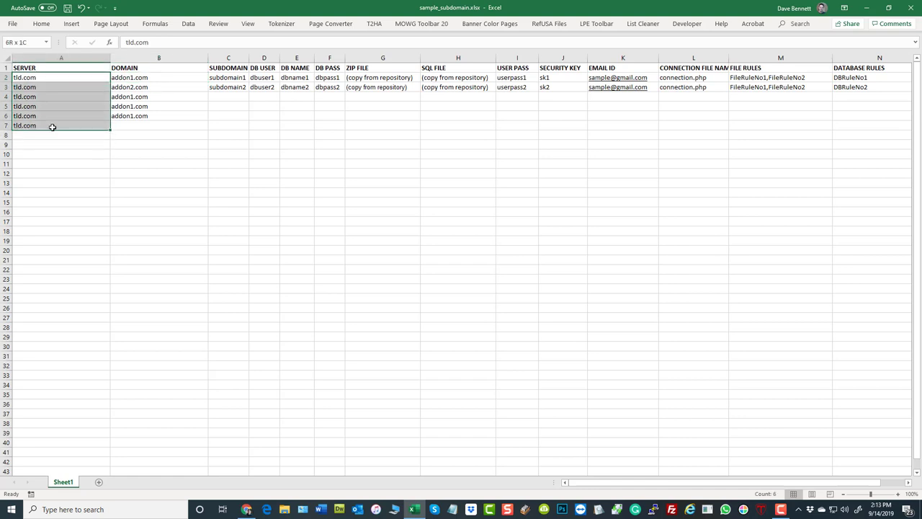
click(366, 239)
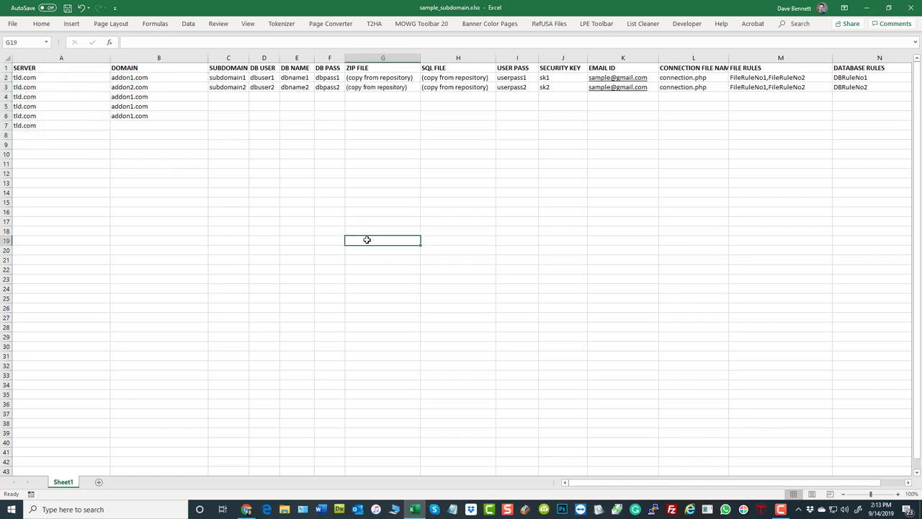
click(144, 81)
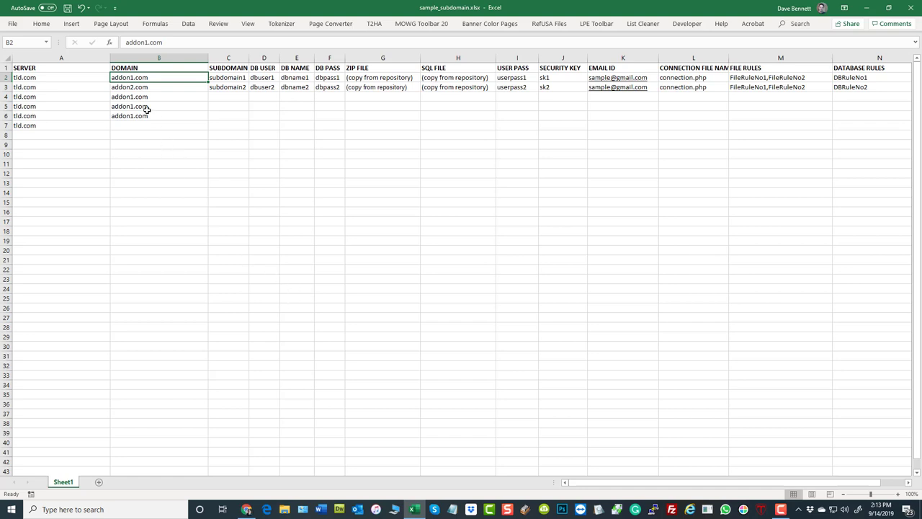
drag(149, 77, 146, 116)
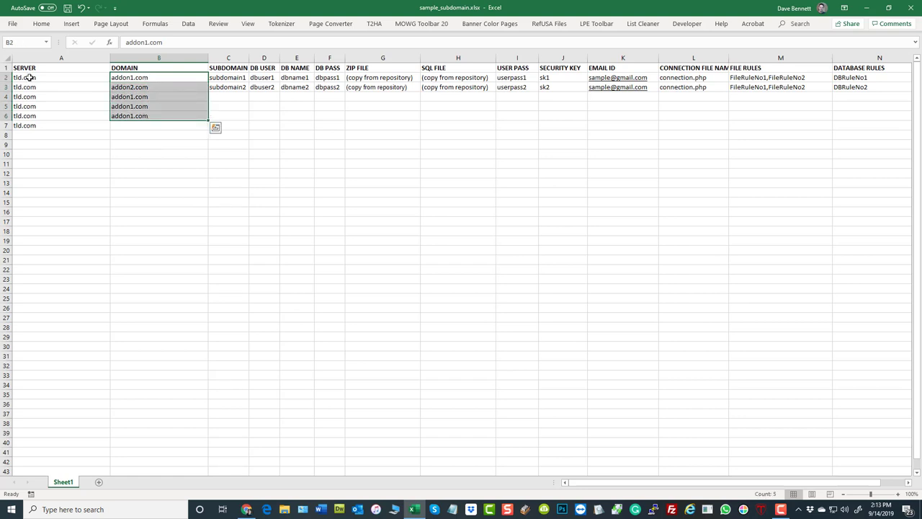
click(25, 77)
click(134, 77)
click(55, 79)
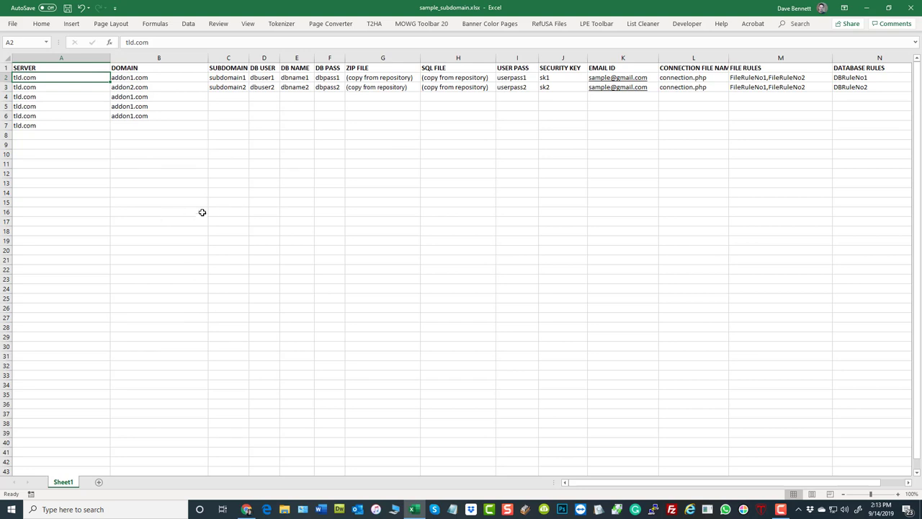
drag(130, 77, 137, 118)
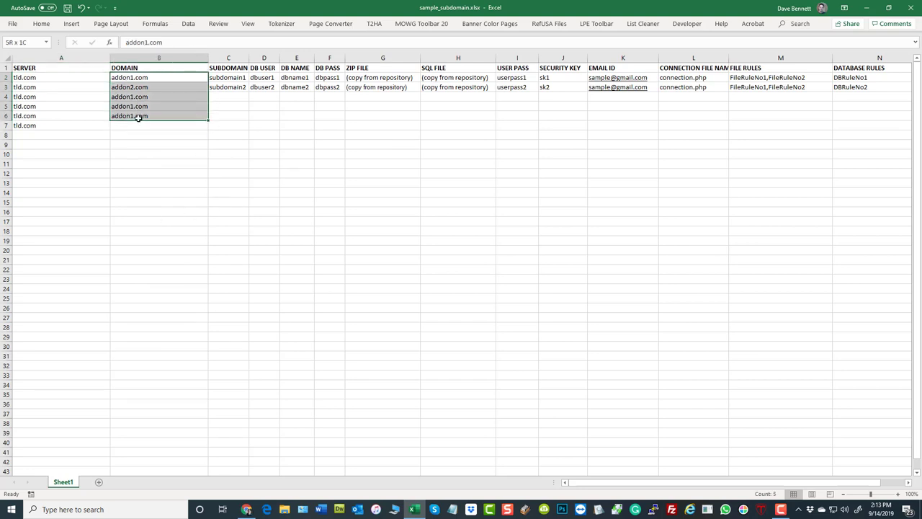
drag(41, 77, 58, 106)
click(221, 191)
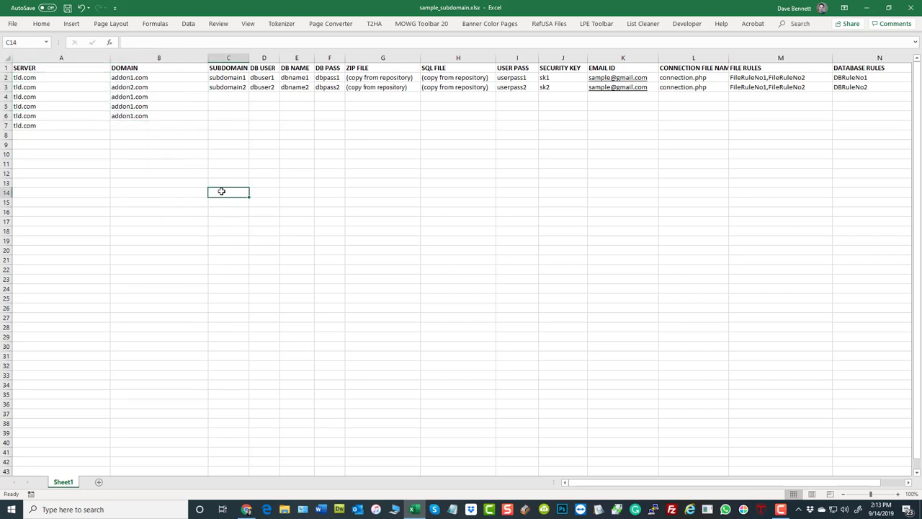
Highlight the matching DOMAIN and SERVER sample values once more, then minimize Excel.
click(144, 78)
drag(144, 86, 143, 110)
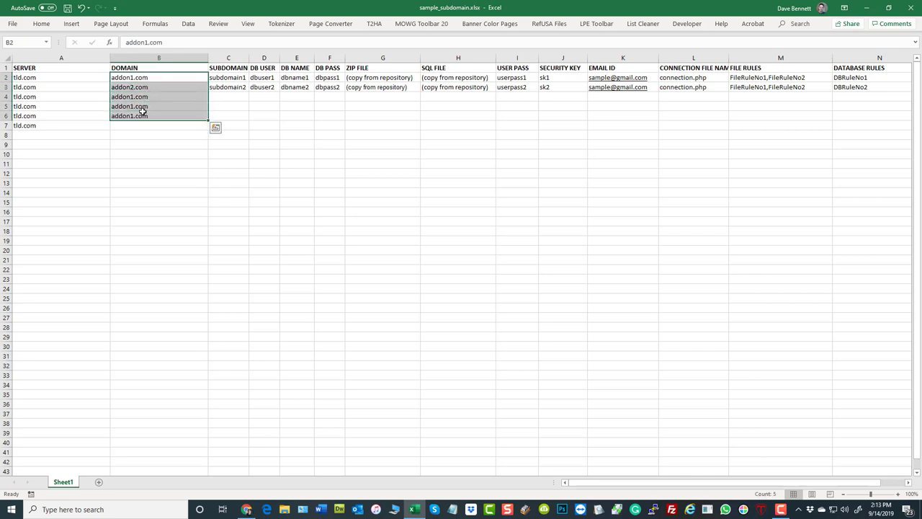
drag(30, 77, 33, 115)
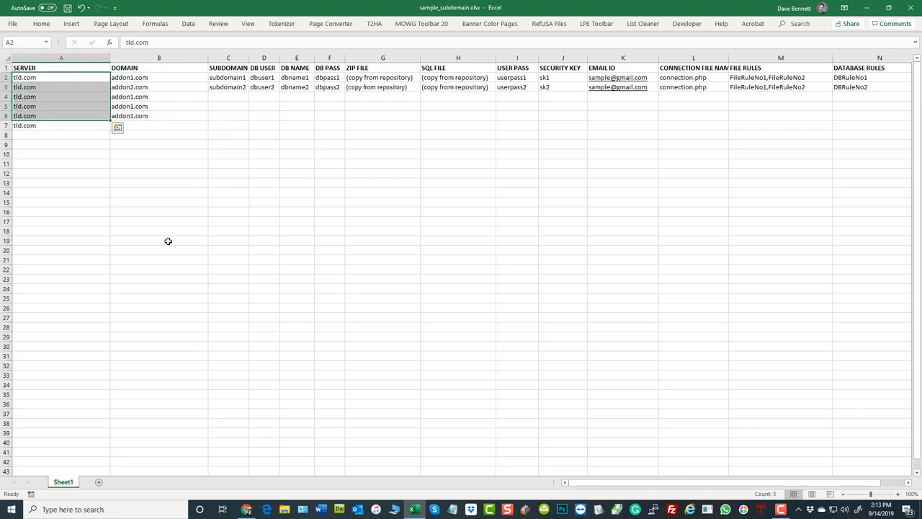
click(287, 179)
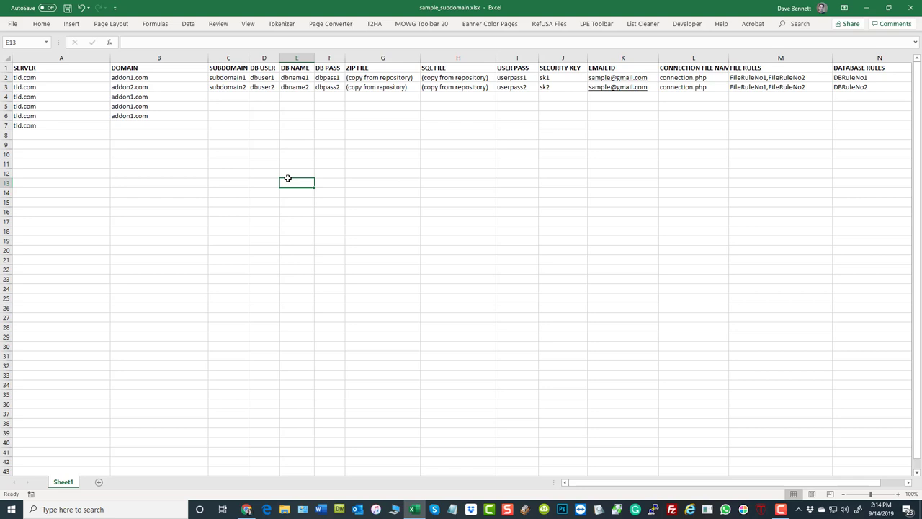
drag(140, 77, 139, 116)
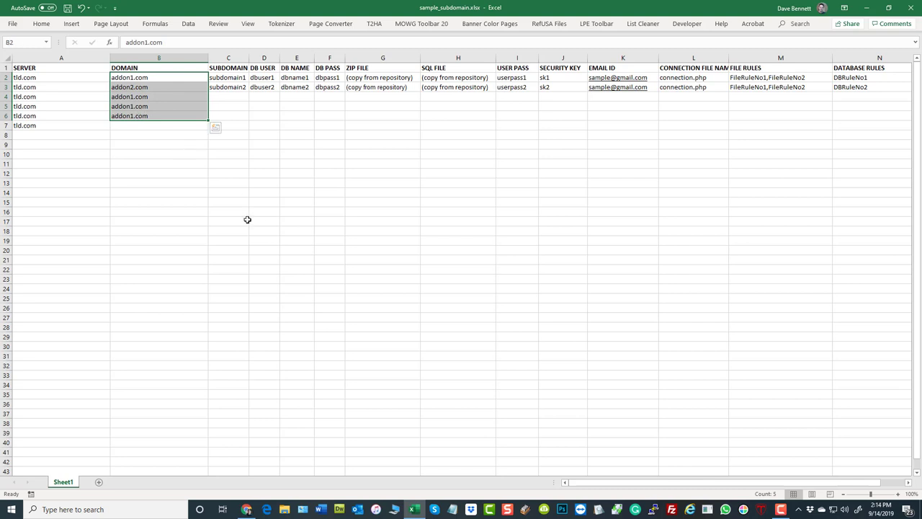
drag(53, 77, 50, 106)
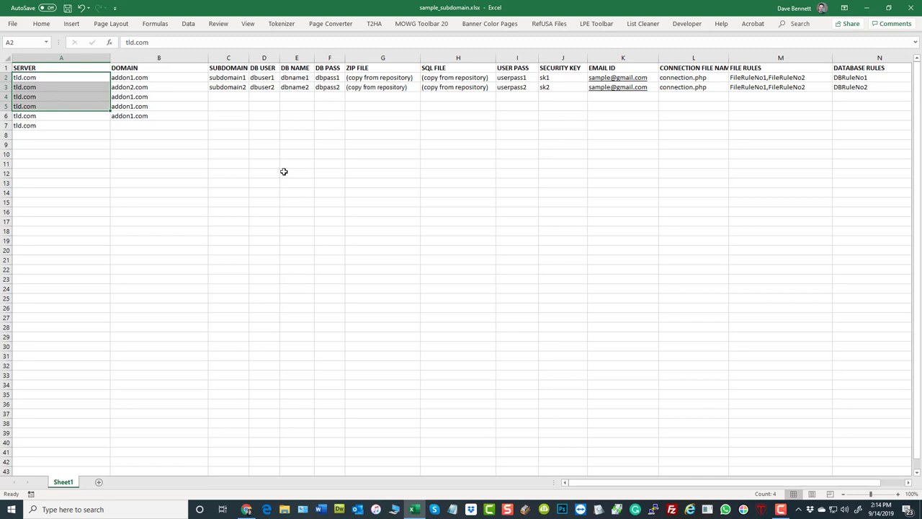
click(284, 171)
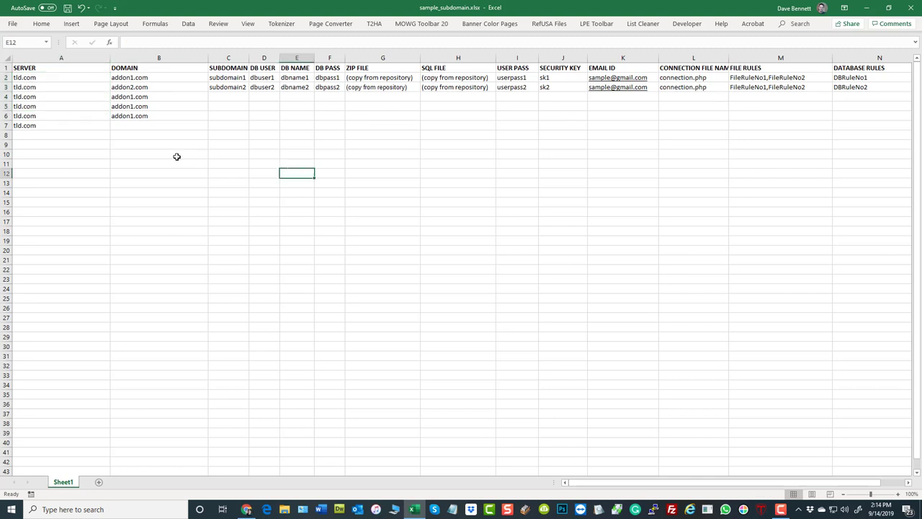
click(867, 8)
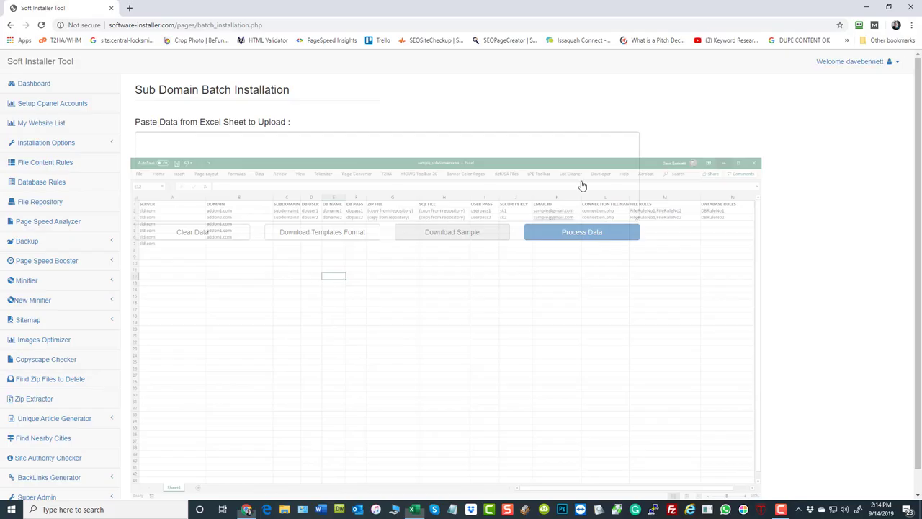
Minimize Chrome and open GDR-CPanels.xlsx from the ULUAP\1-GDR folder.
click(868, 8)
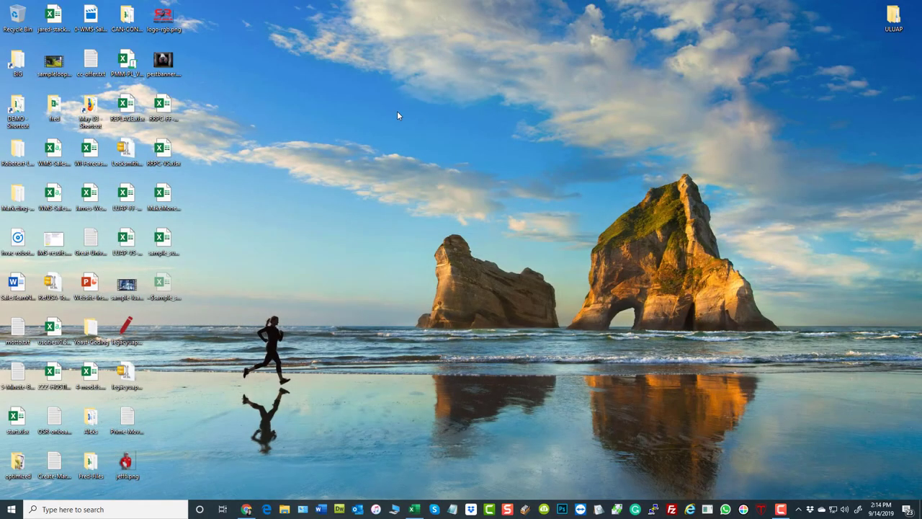
double_click(892, 16)
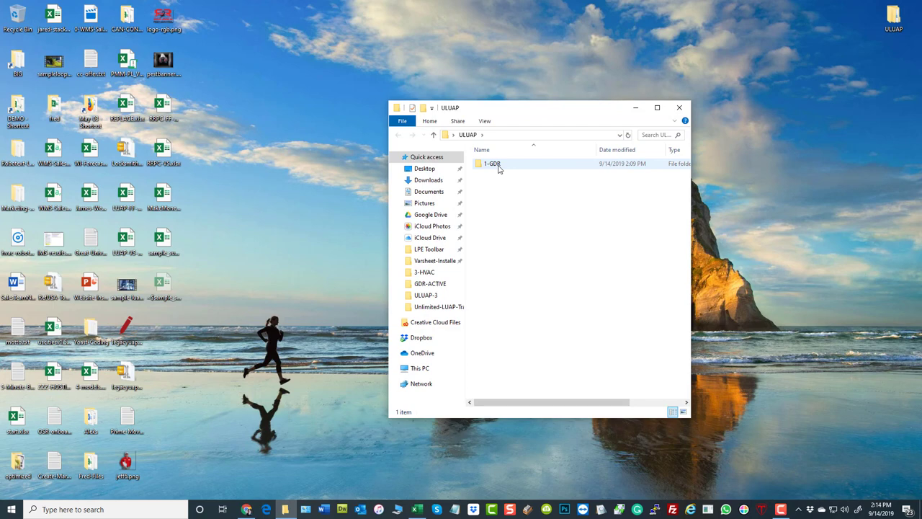
double_click(496, 165)
click(502, 175)
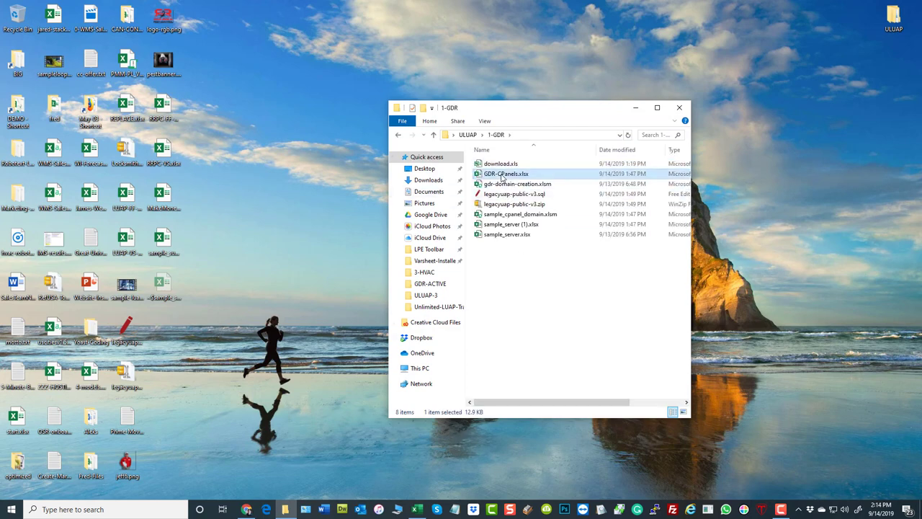
double_click(502, 175)
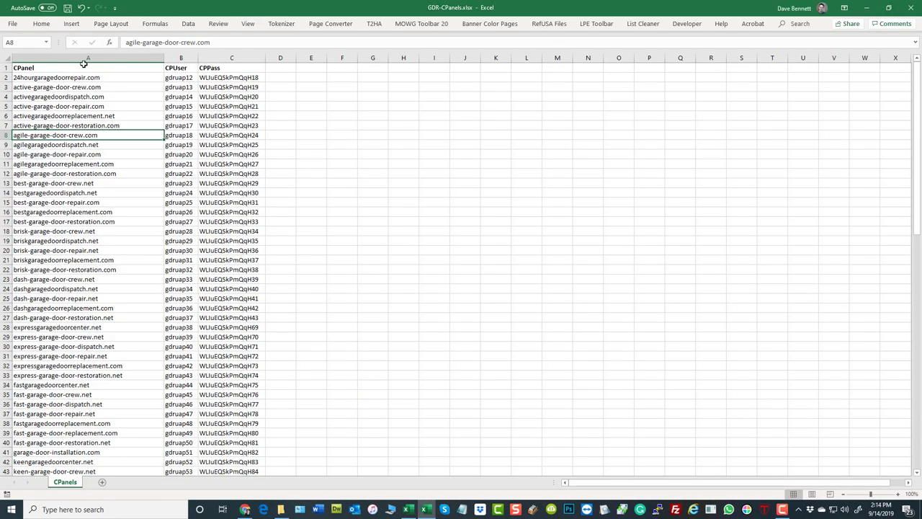
Copy the 100 CPanel domains in A2:A101 of GDR-CPanels.xlsx.
click(58, 76)
scroll(95, 214, down, 13)
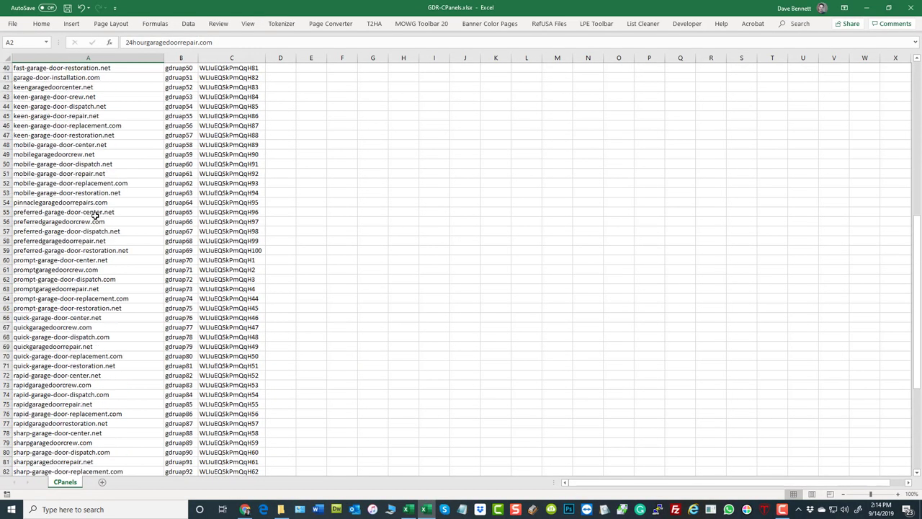
scroll(95, 214, down, 10)
shift+click(39, 367)
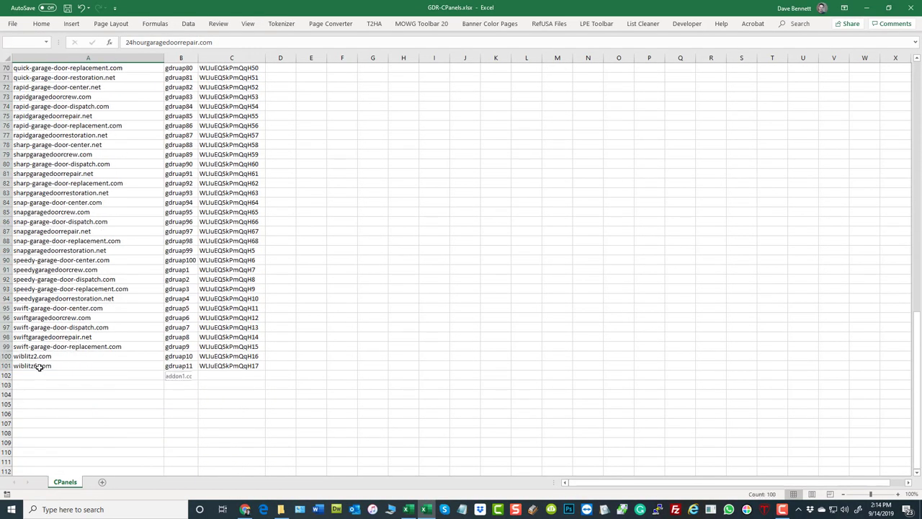
key(ctrl+c)
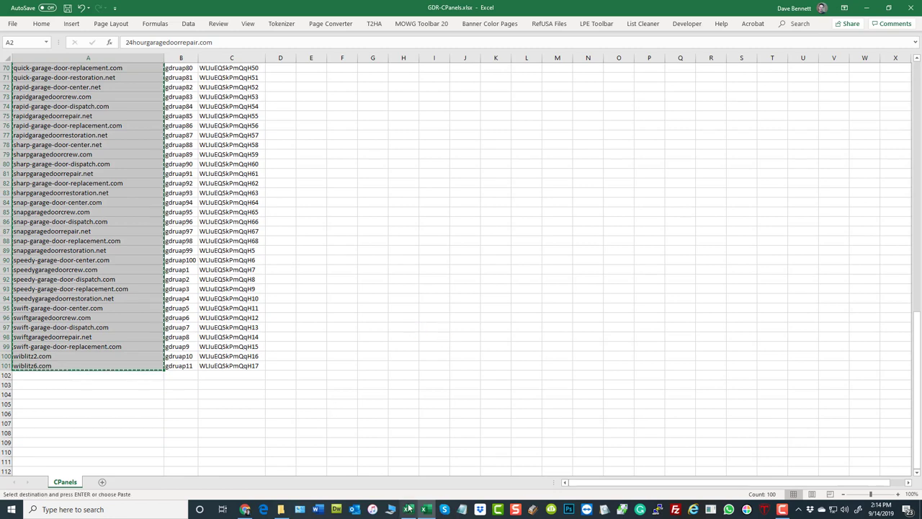
Paste the domains into A2 and B2 of sample_subdomain.xlsx, then select row 2's entries.
click(407, 508)
click(42, 78)
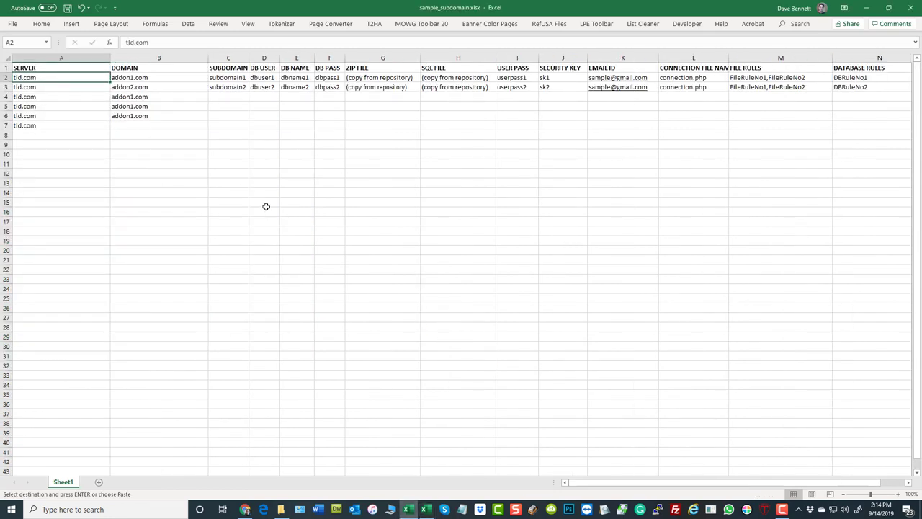
key(ctrl+v)
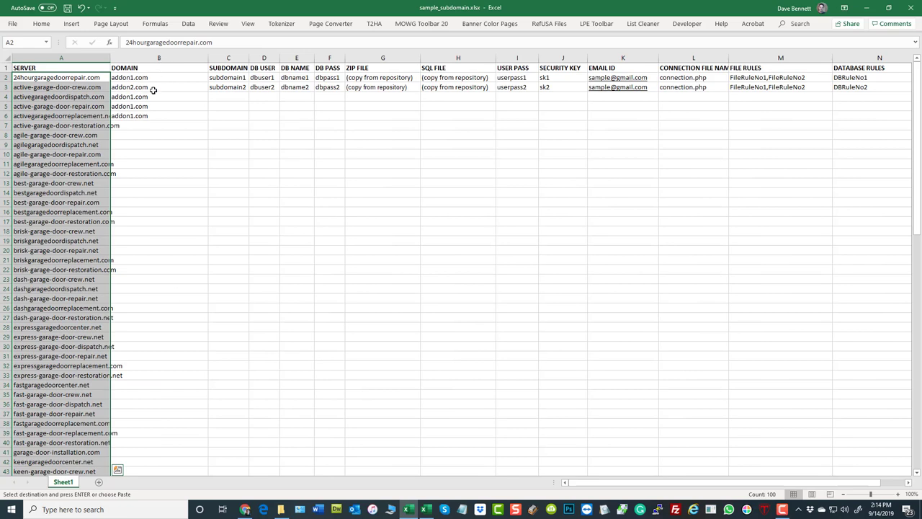
click(153, 78)
key(ctrl+v)
click(297, 220)
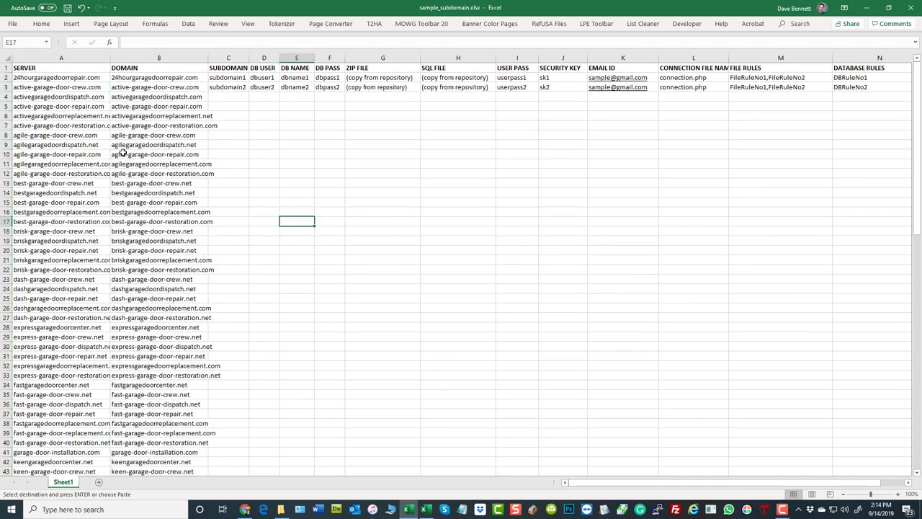
click(125, 79)
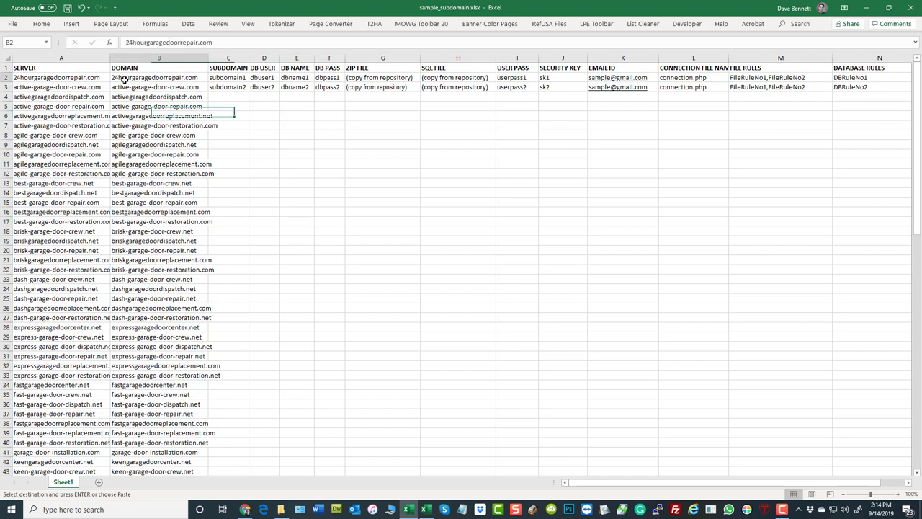
drag(125, 79, 90, 82)
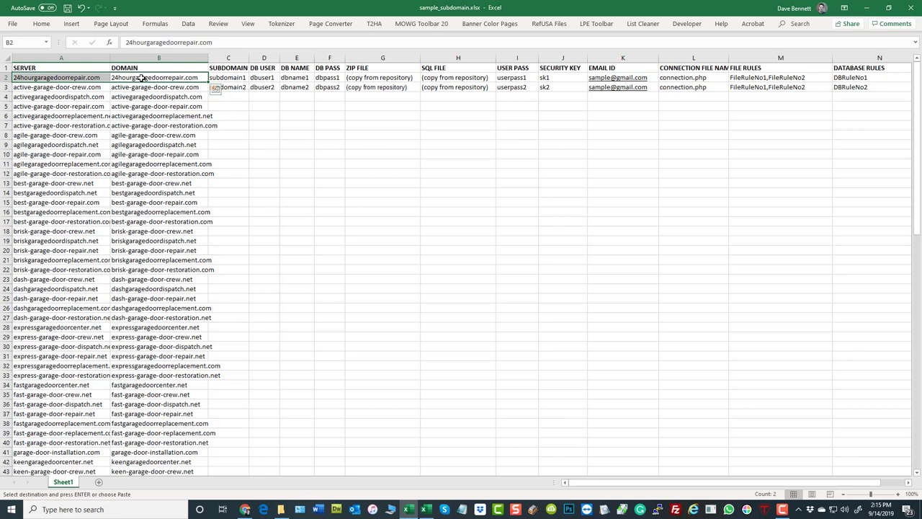
Delete row 2's server and domain cells, shifting the remaining entries up.
right_click(142, 77)
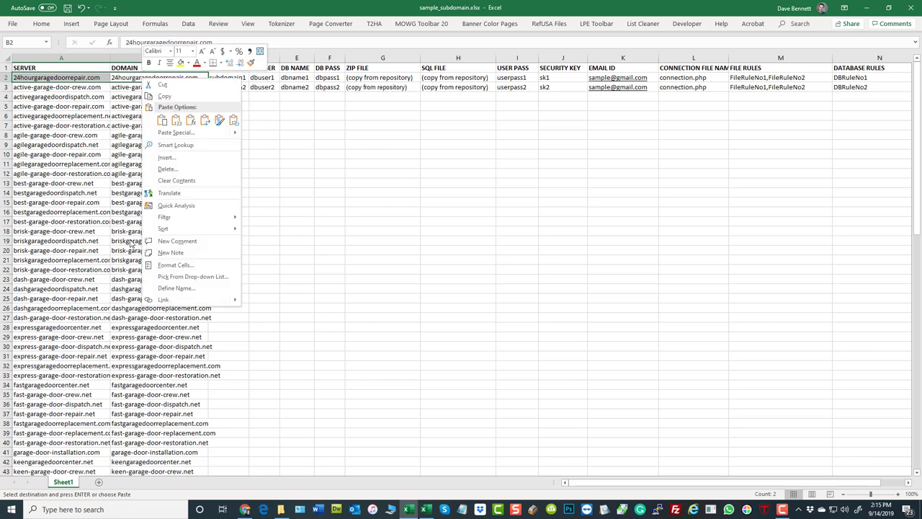
click(170, 169)
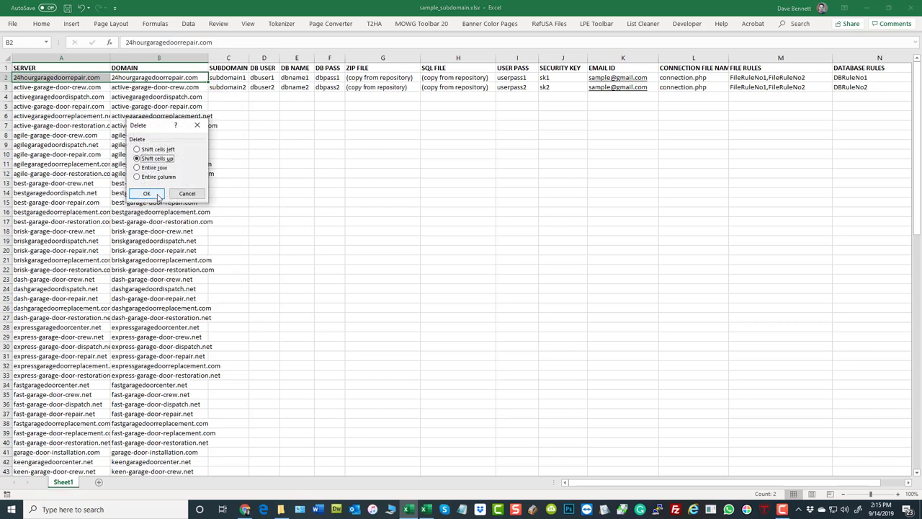
click(146, 193)
click(378, 193)
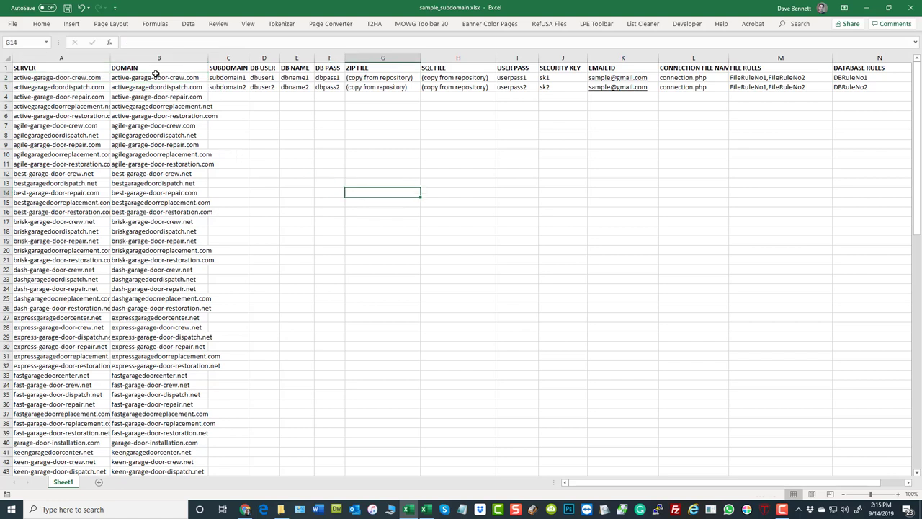
AutoFit the DOMAIN and SERVER column widths to their longest domain names.
double_click(208, 58)
click(254, 249)
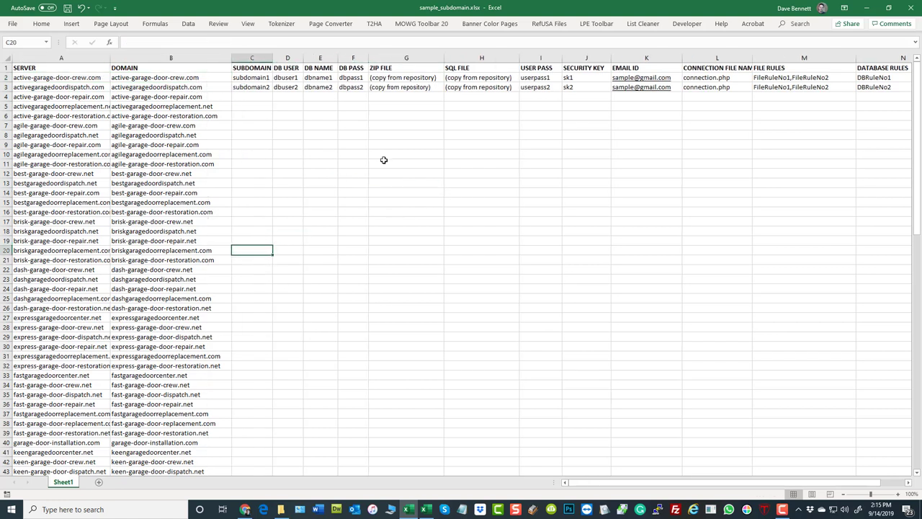
double_click(110, 57)
click(436, 276)
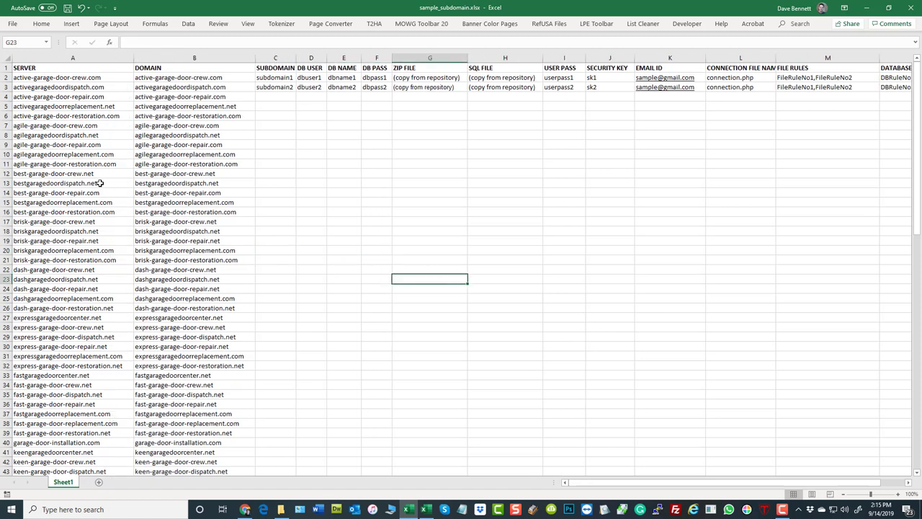
drag(98, 77, 149, 372)
Select the sample cells C2:C7 in the SUBDOMAIN column.
click(430, 260)
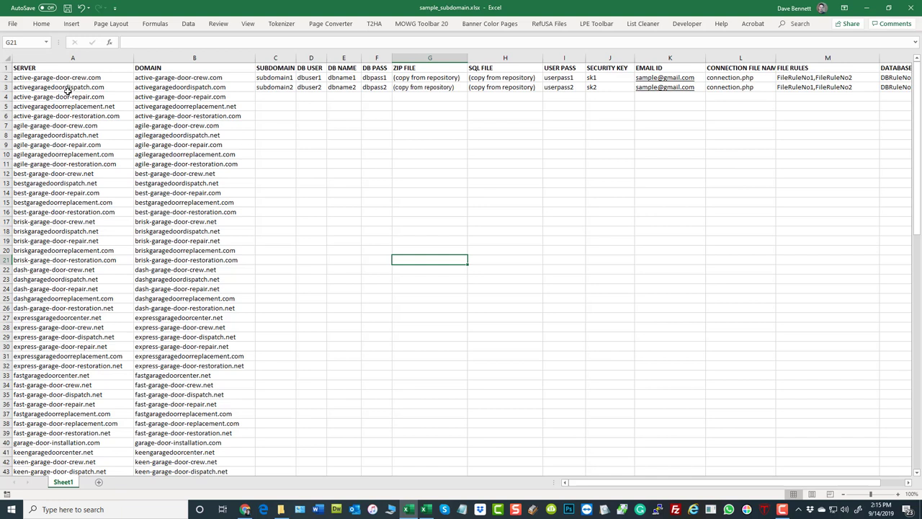
click(381, 126)
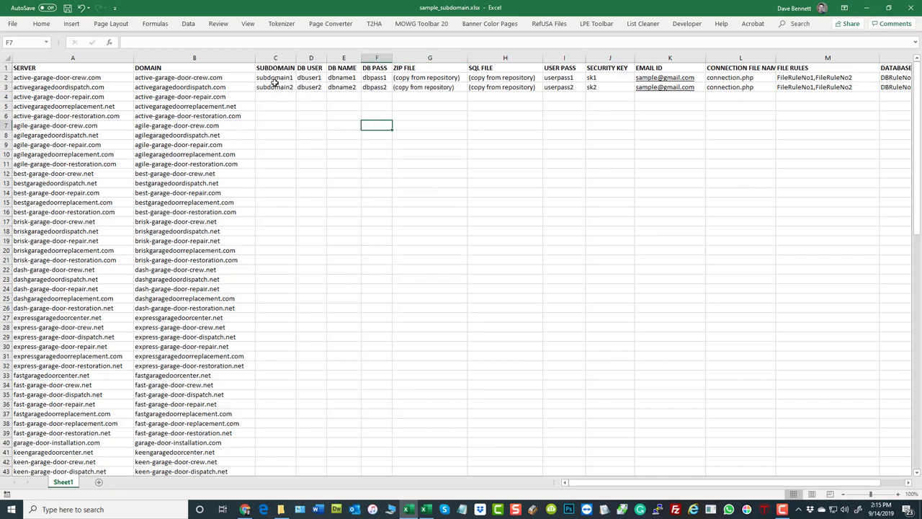
drag(275, 78, 281, 124)
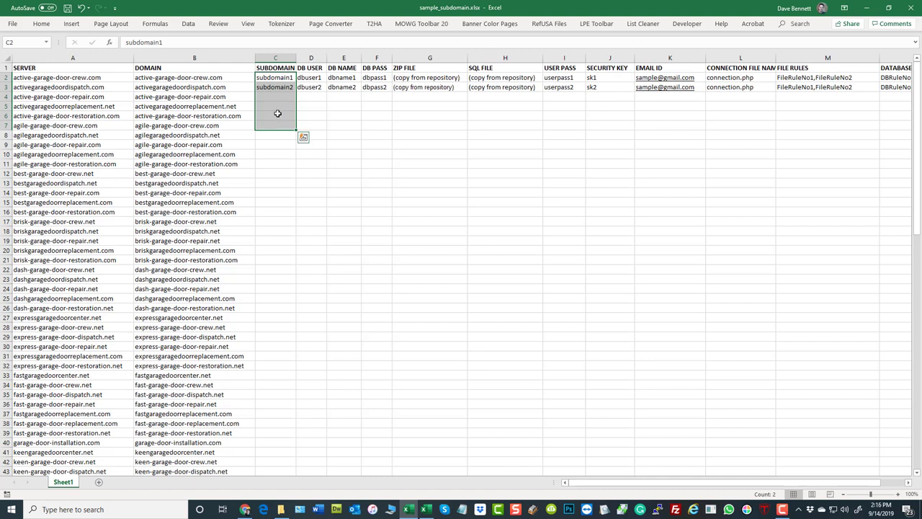
Clear the contents of C2:C7, removing subdomain1 and subdomain2.
right_click(282, 122)
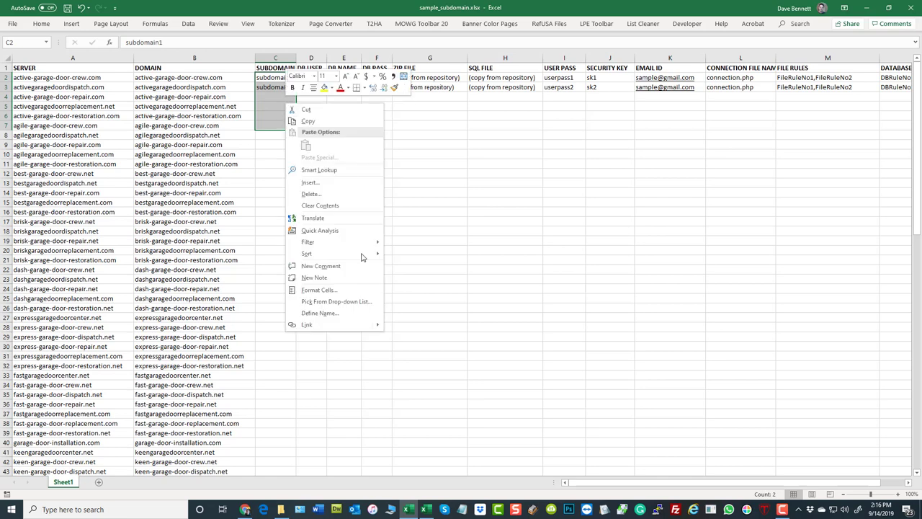
click(324, 216)
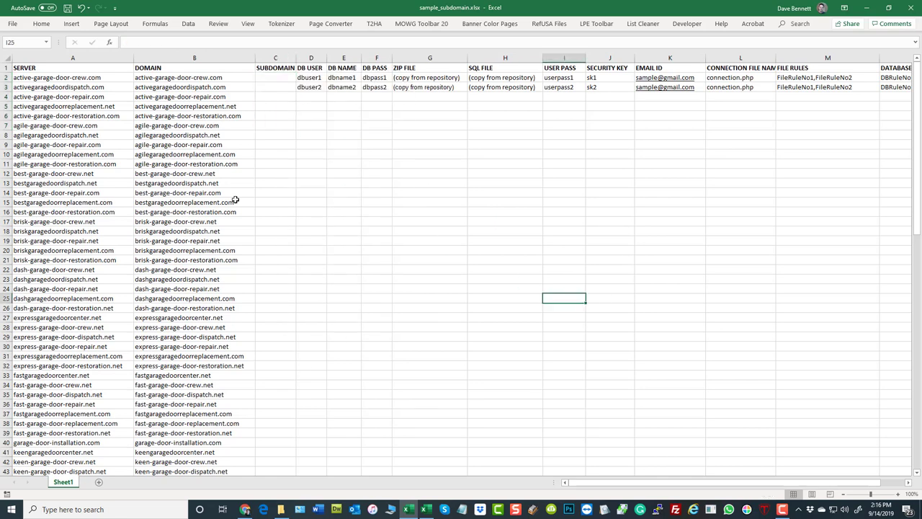
drag(278, 77, 268, 368)
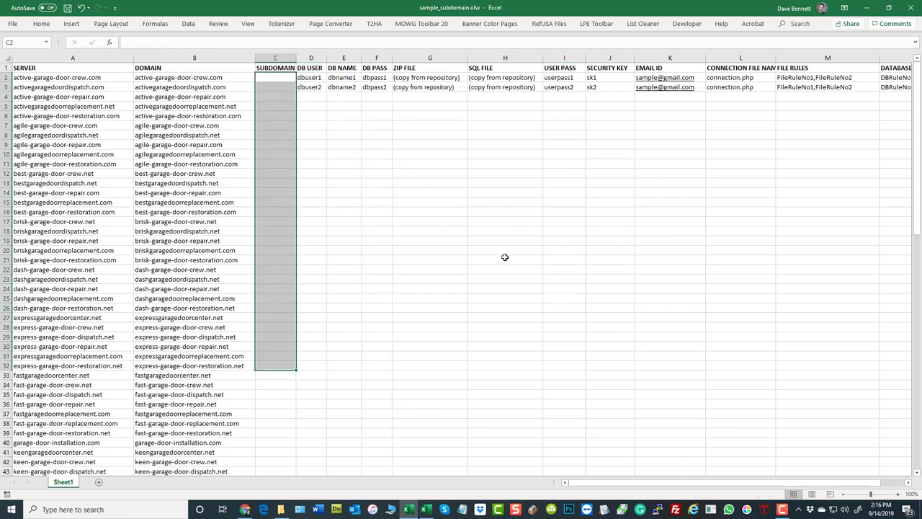
click(459, 265)
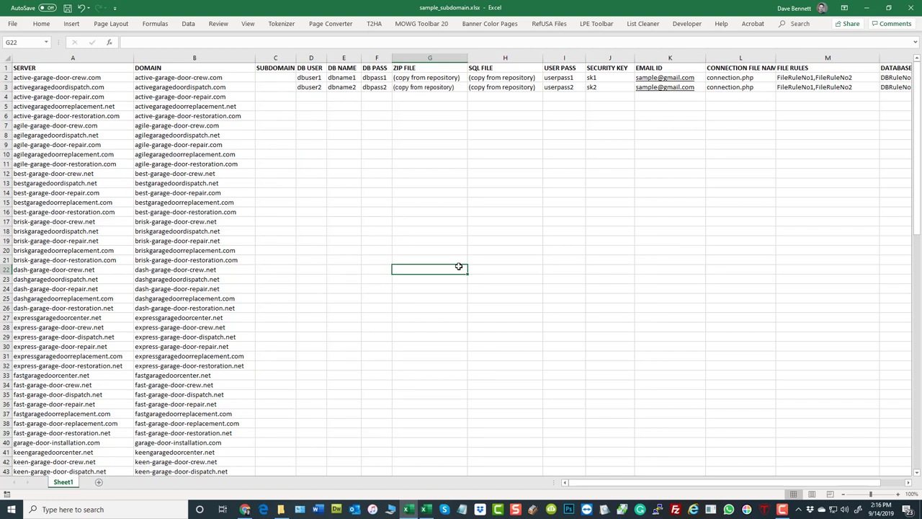
click(414, 251)
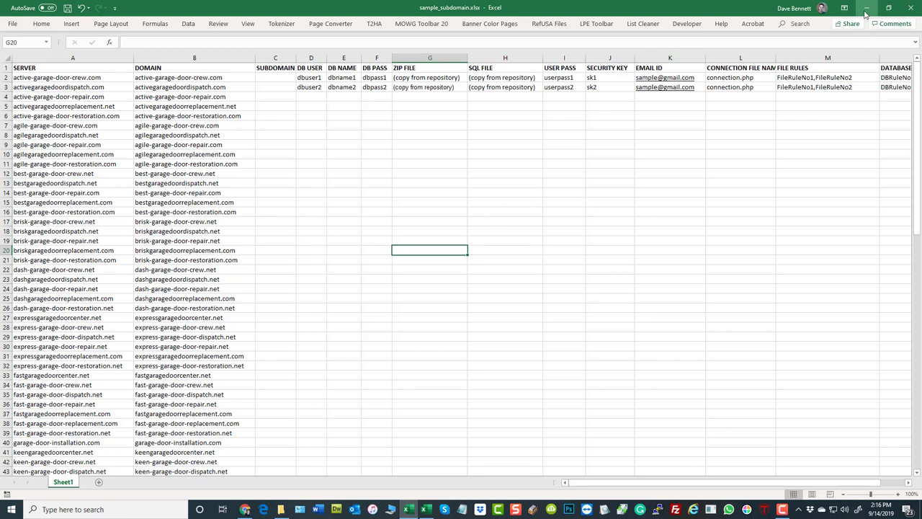
Minimize sample_subdomain and scroll the GDR-CPanels sheet back to row 1.
click(865, 13)
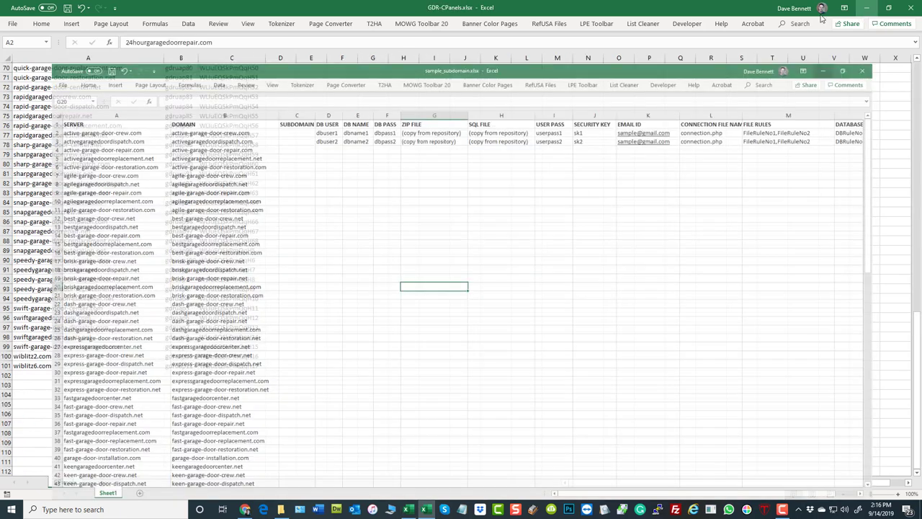
click(442, 251)
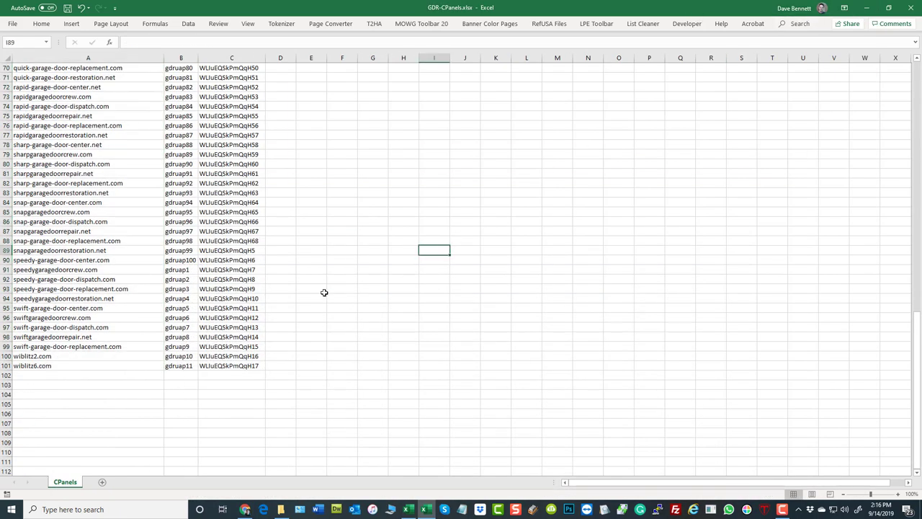
scroll(323, 293, up, 20)
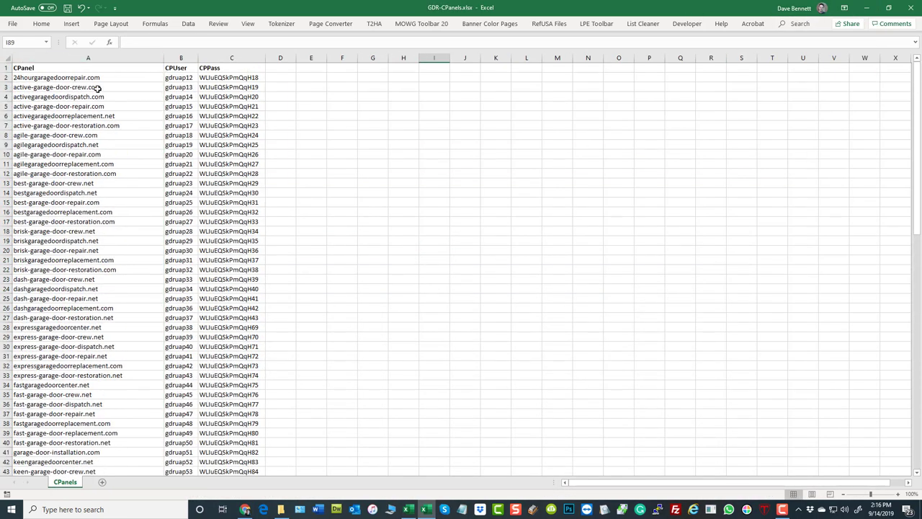
Open the Soft Installer Tool's Batch Installation page, then return to the GDR-CPanels workbook.
click(866, 8)
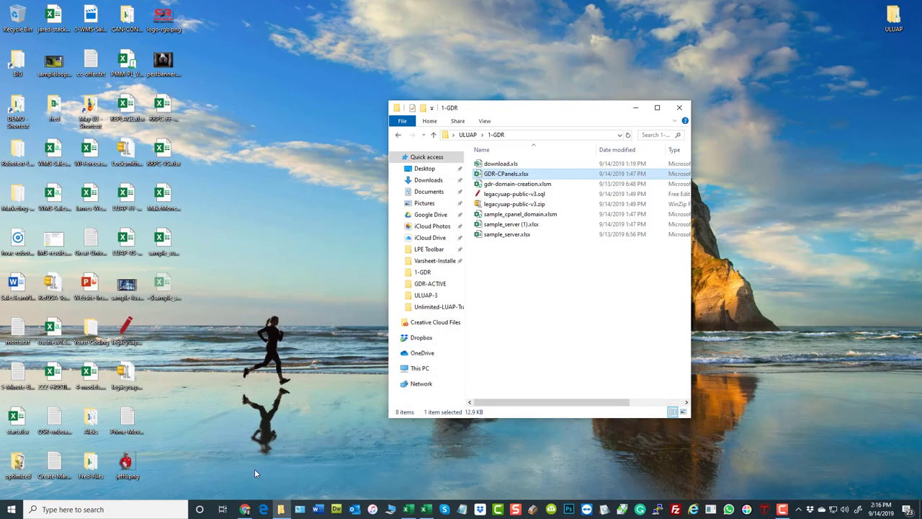
click(245, 509)
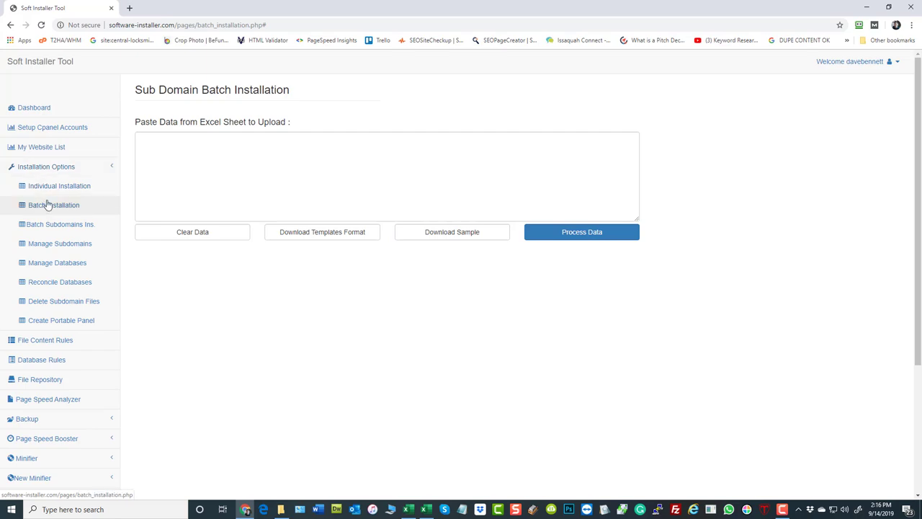
click(46, 204)
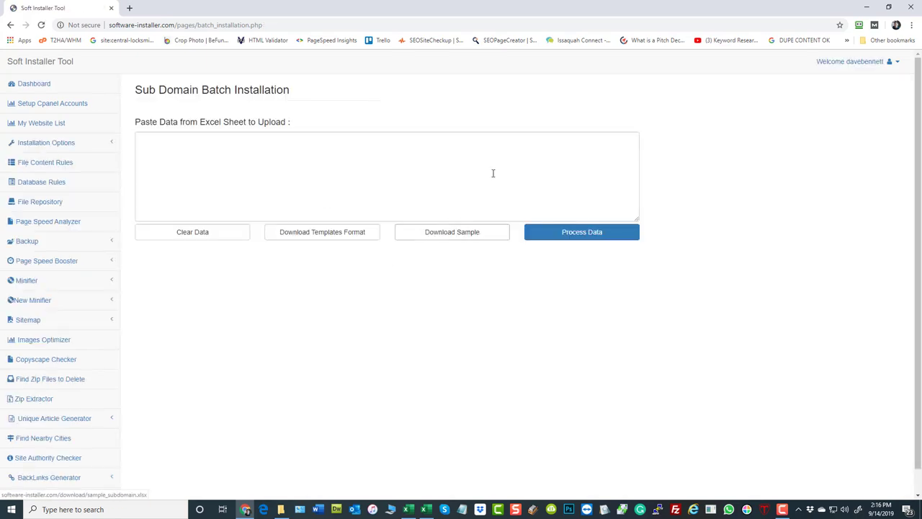
click(425, 510)
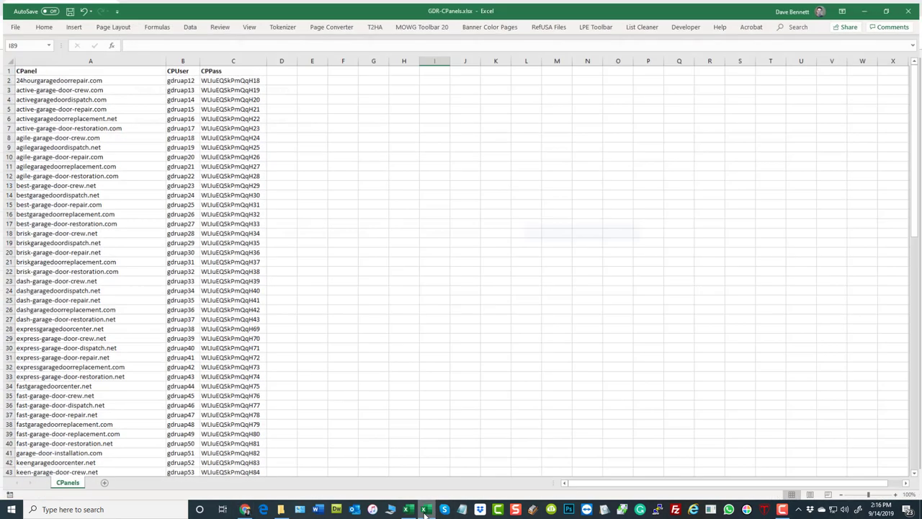
In sample_subdomain, clear the SUBDOMAIN cells C2:C10 and go to cell D2.
click(410, 509)
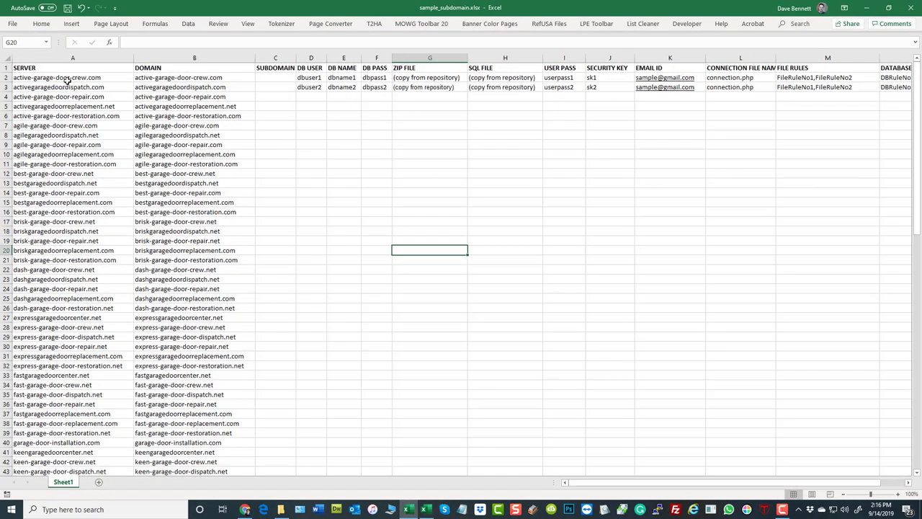
scroll(165, 171, down, 8)
scroll(186, 314, down, 6)
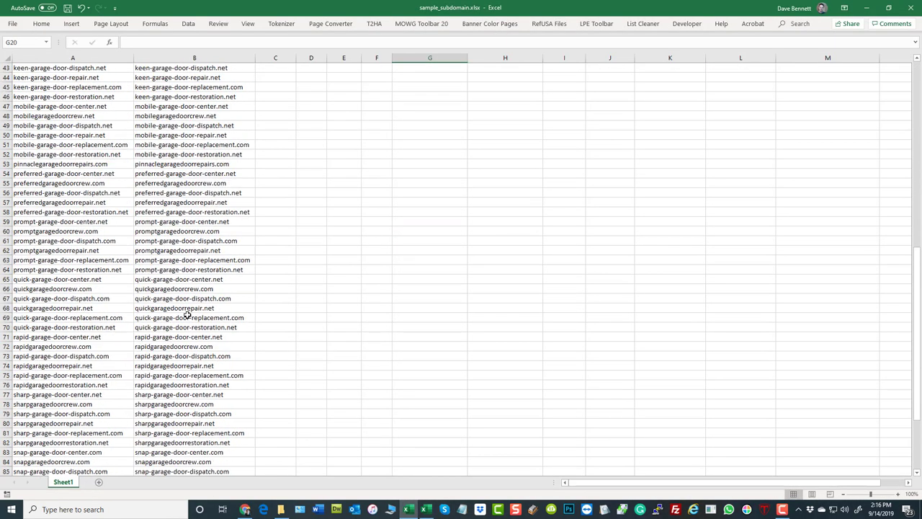
scroll(186, 316, up, 14)
click(278, 79)
drag(277, 81, 288, 157)
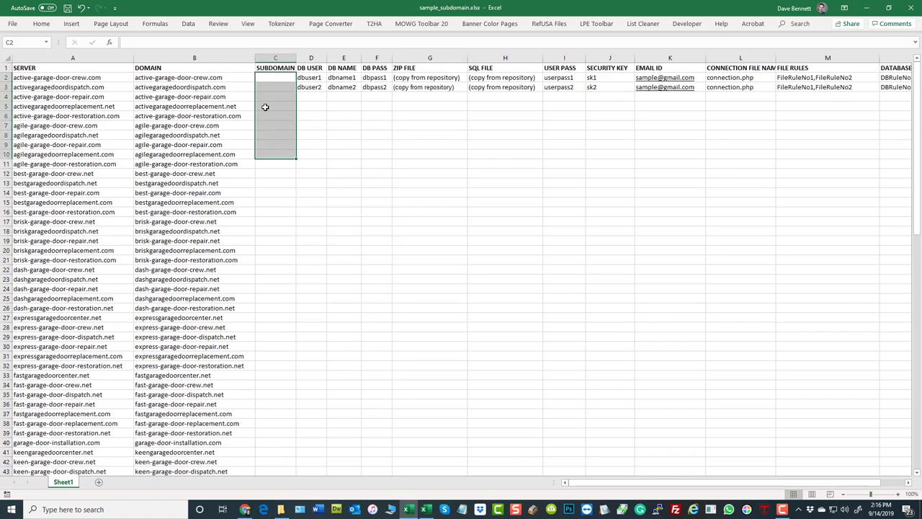
right_click(273, 115)
click(324, 219)
click(582, 224)
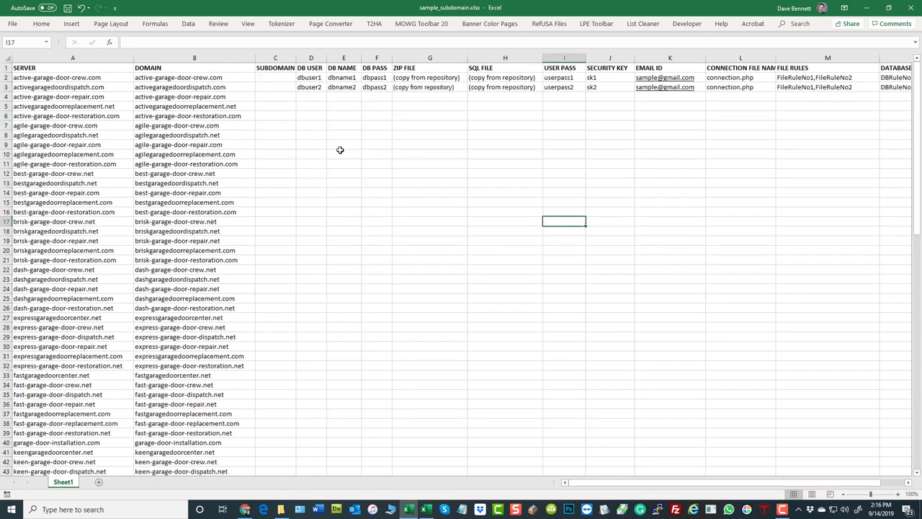
click(307, 79)
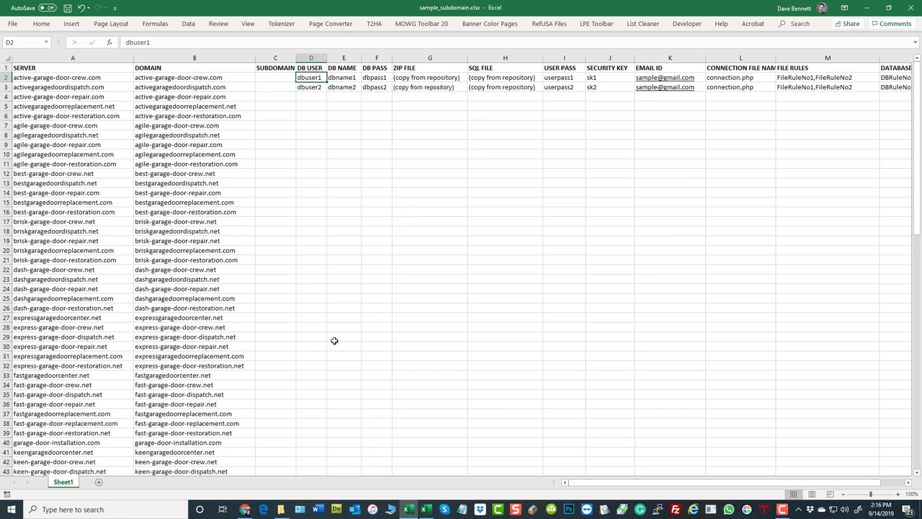
Change row 2's DB USER from dbuser1 to dbuse01.
scroll(335, 360, down, 6)
scroll(328, 403, up, 6)
click(402, 236)
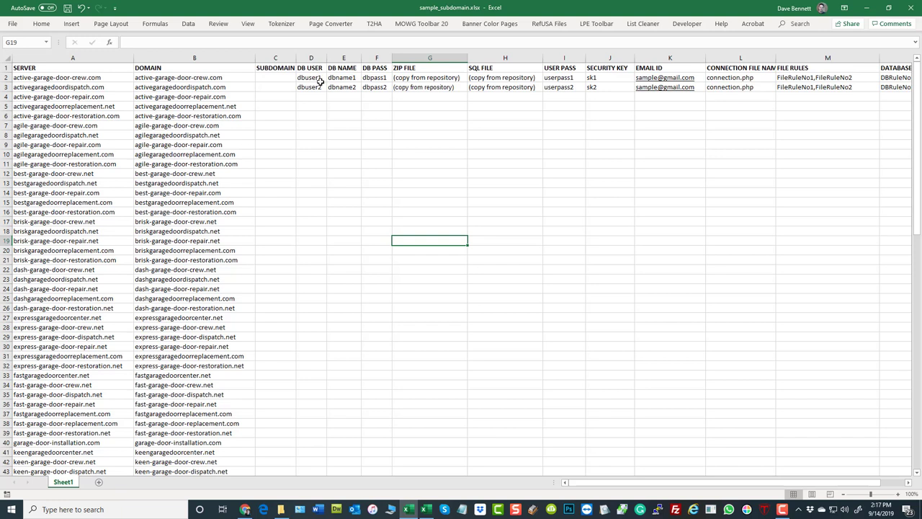
click(319, 143)
click(307, 79)
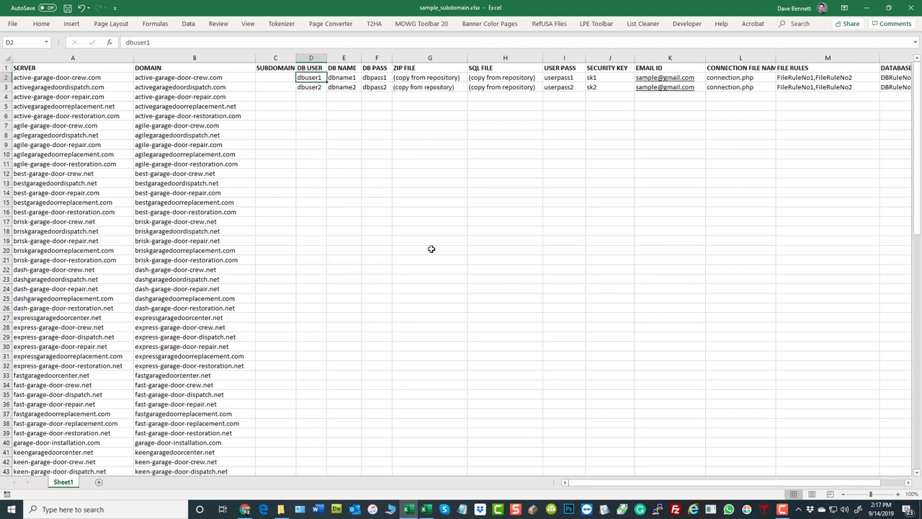
double_click(319, 78)
key(BackSpace)
text(0)
click(420, 327)
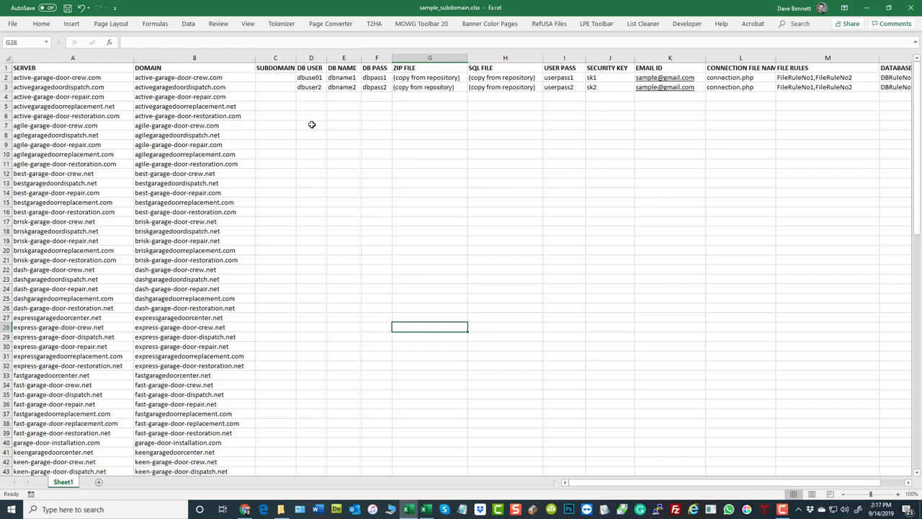
Change row 2's DB NAME from dbname1 to dbnam01.
double_click(352, 78)
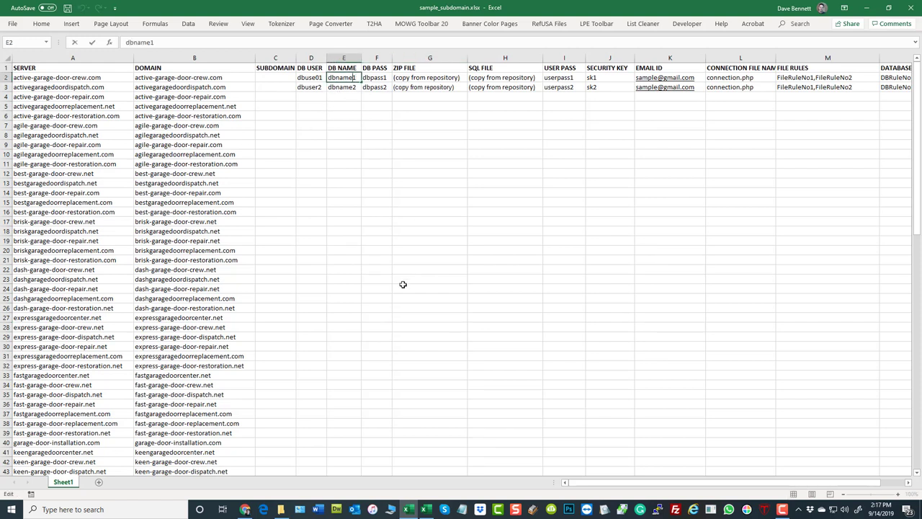
key(BackSpace)
click(393, 268)
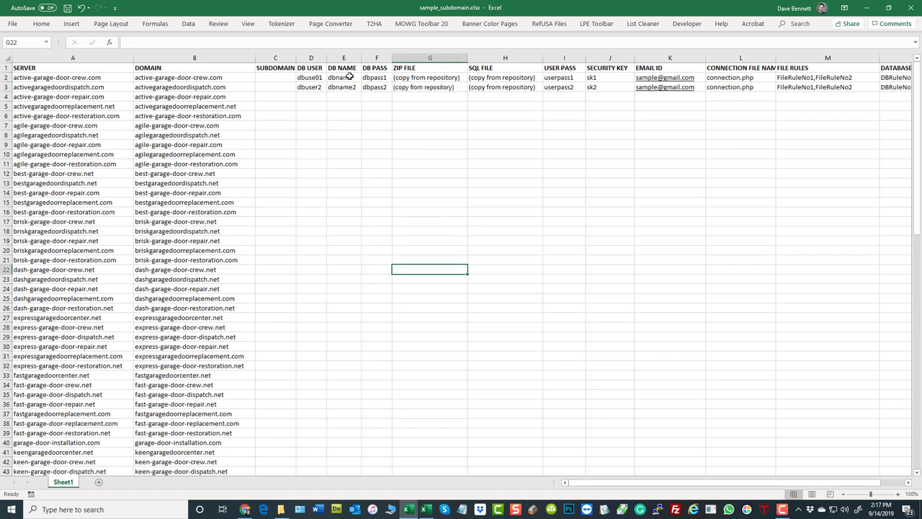
double_click(350, 77)
text(0)
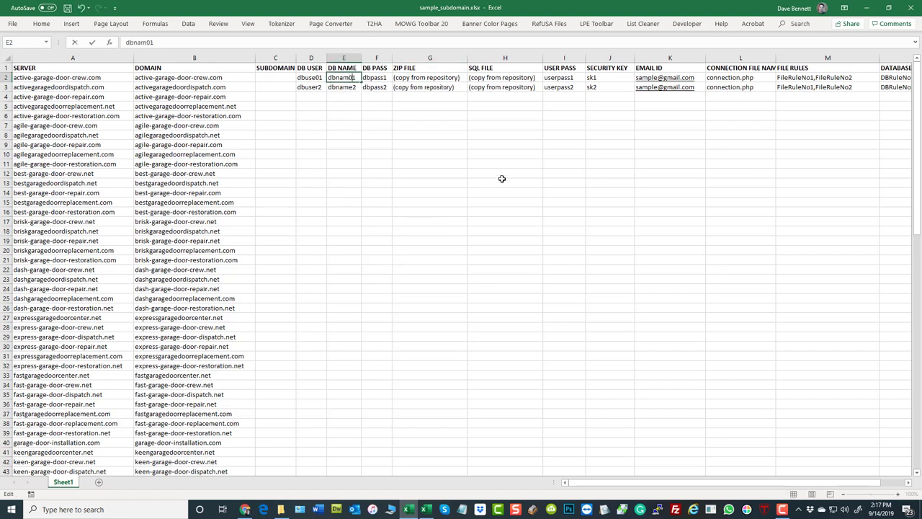
click(504, 191)
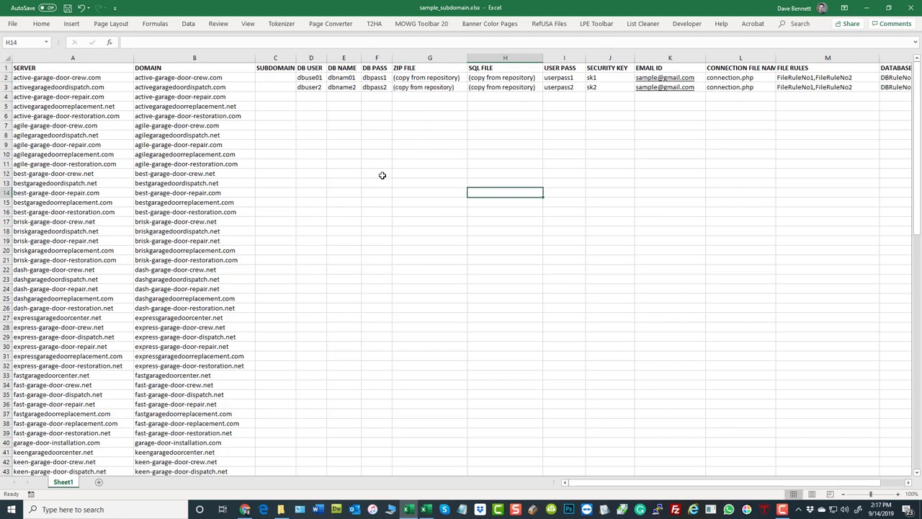
Edit row 2's DB PASS into the matching numbered password form.
double_click(384, 77)
key(BackSpace)
text(0)
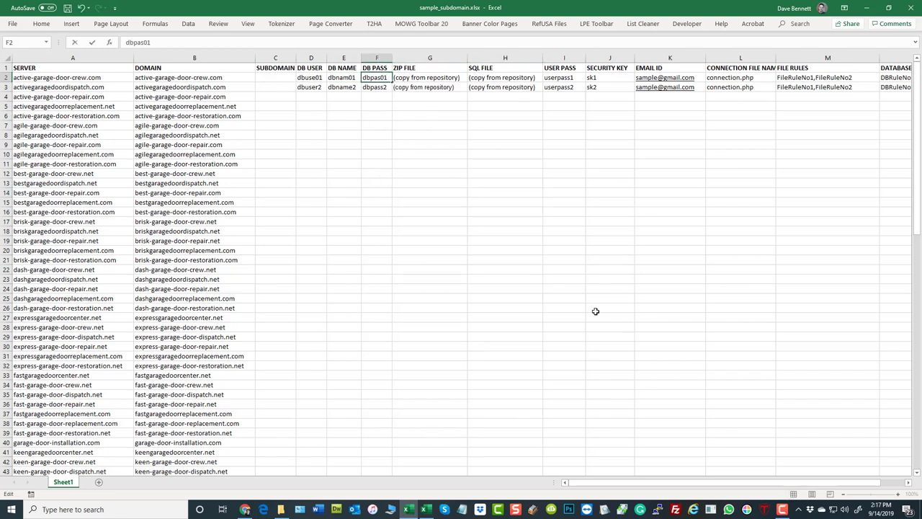
click(553, 242)
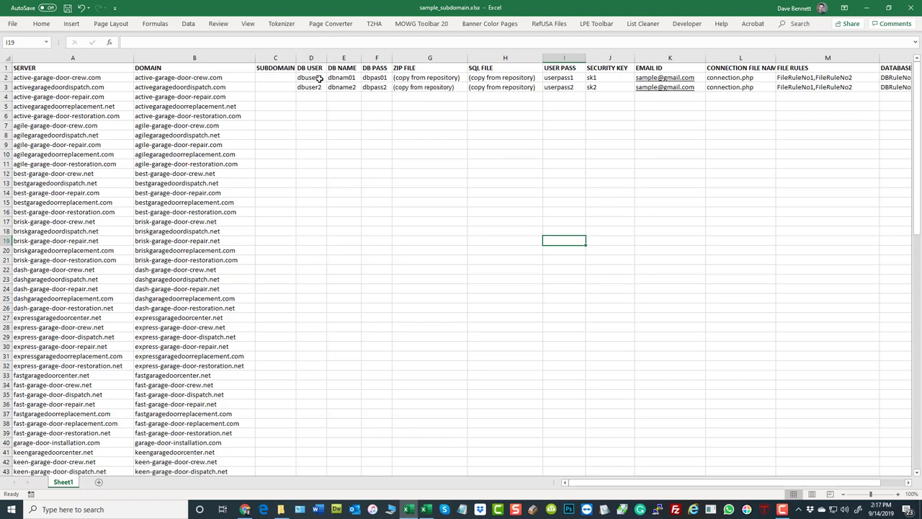
Fill row 2's DB USER, DB NAME and DB PASS down to row 100, then check the numbering.
drag(318, 78, 348, 454)
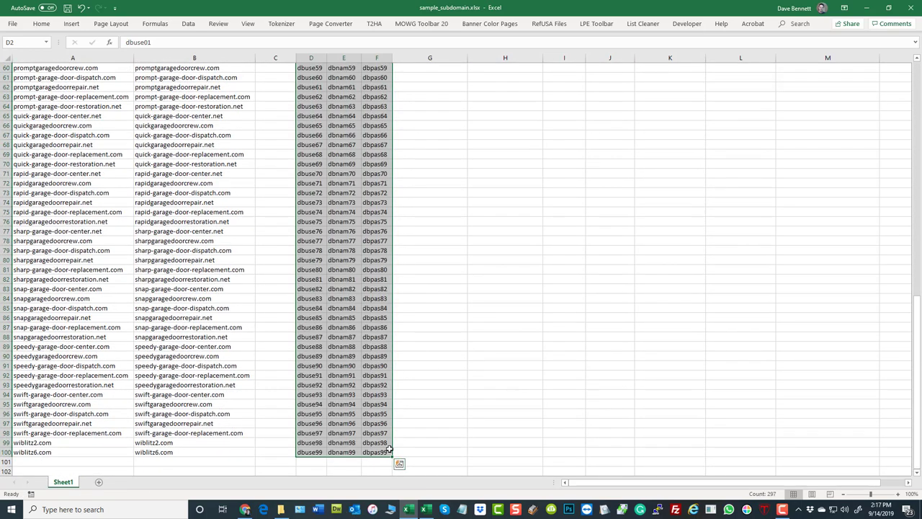
scroll(356, 231, up, 20)
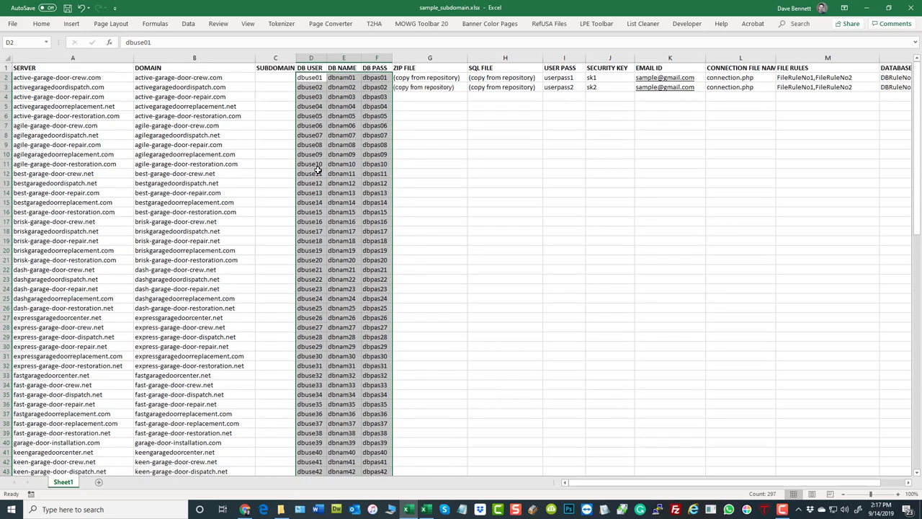
click(564, 183)
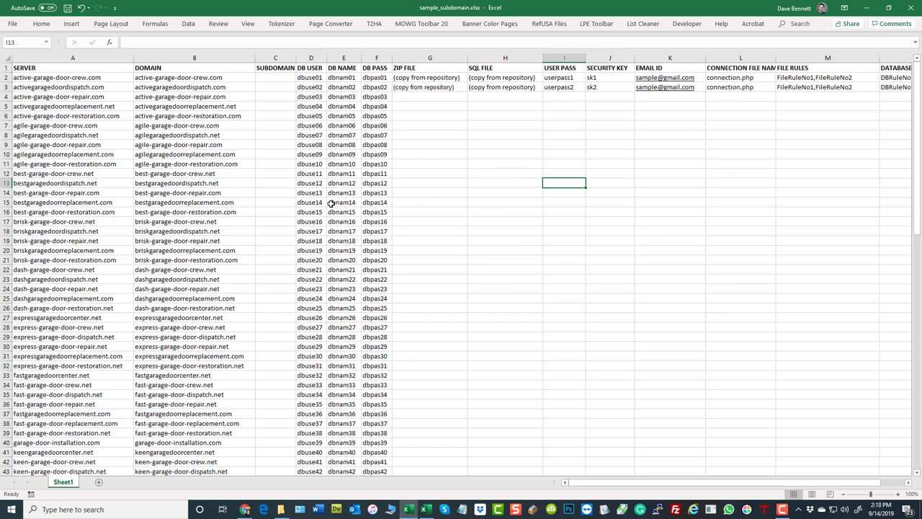
scroll(337, 220, down, 11)
scroll(347, 247, down, 10)
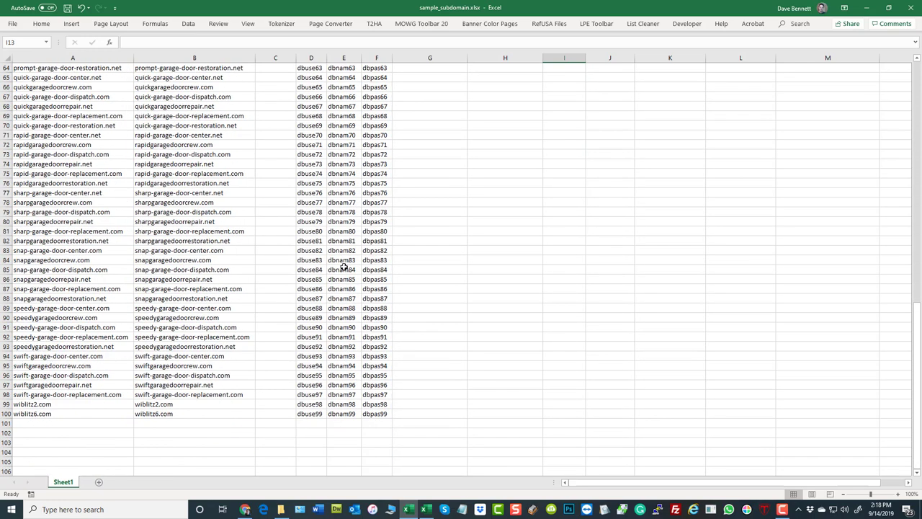
scroll(343, 266, up, 20)
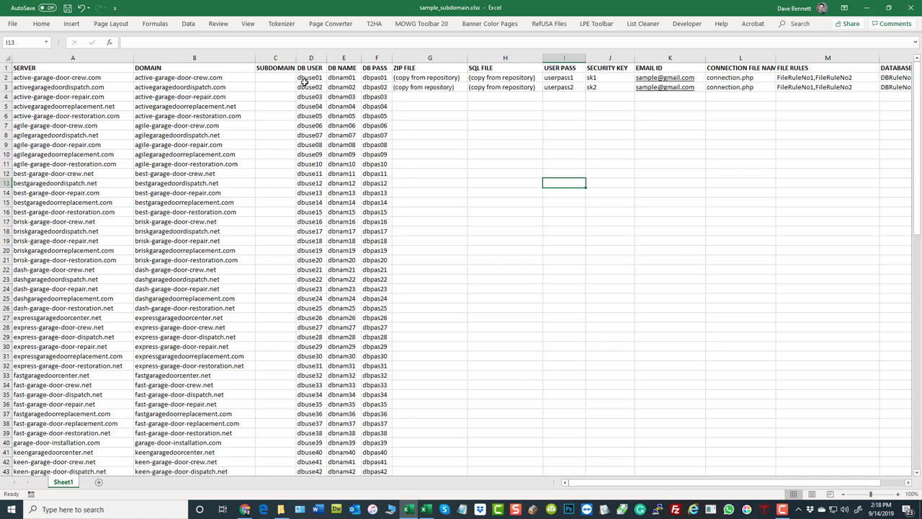
click(183, 87)
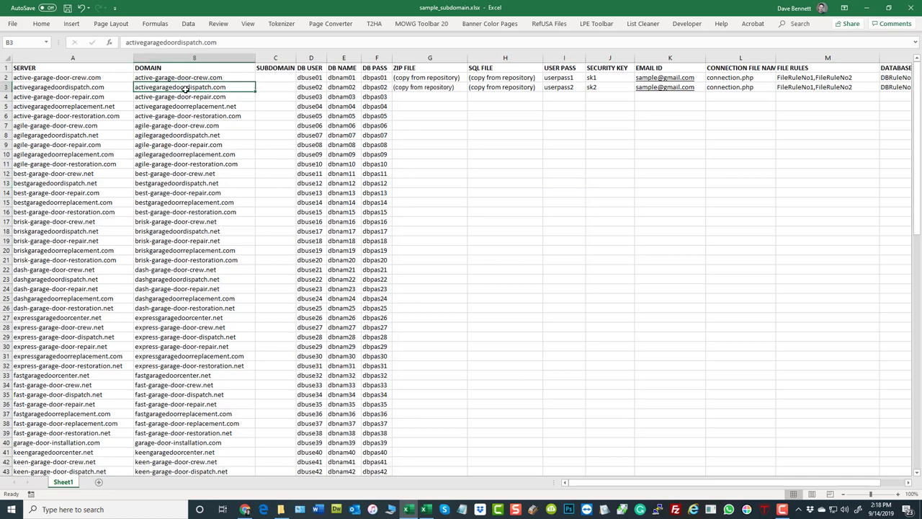
click(178, 164)
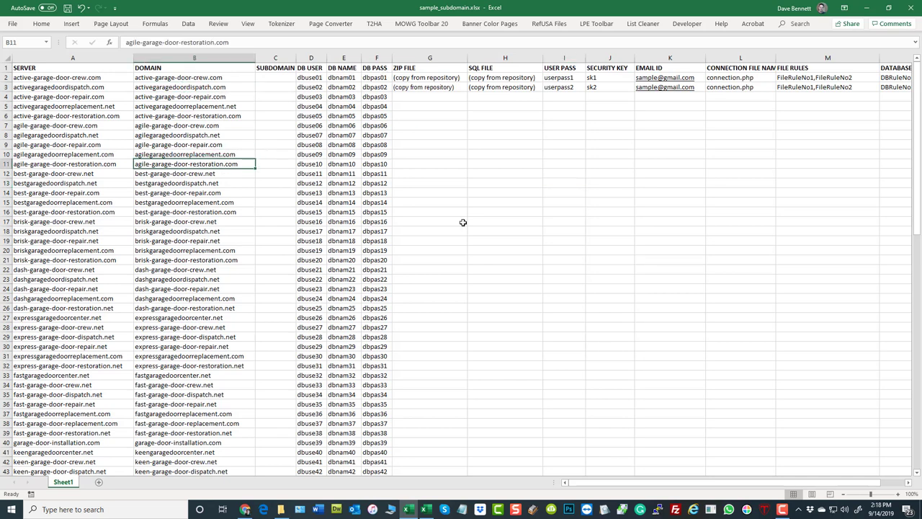
click(546, 155)
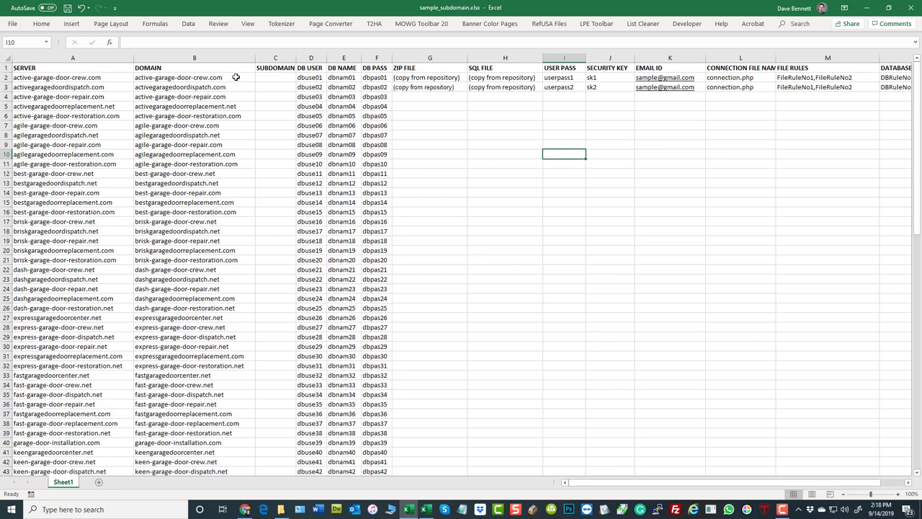
drag(317, 77, 374, 77)
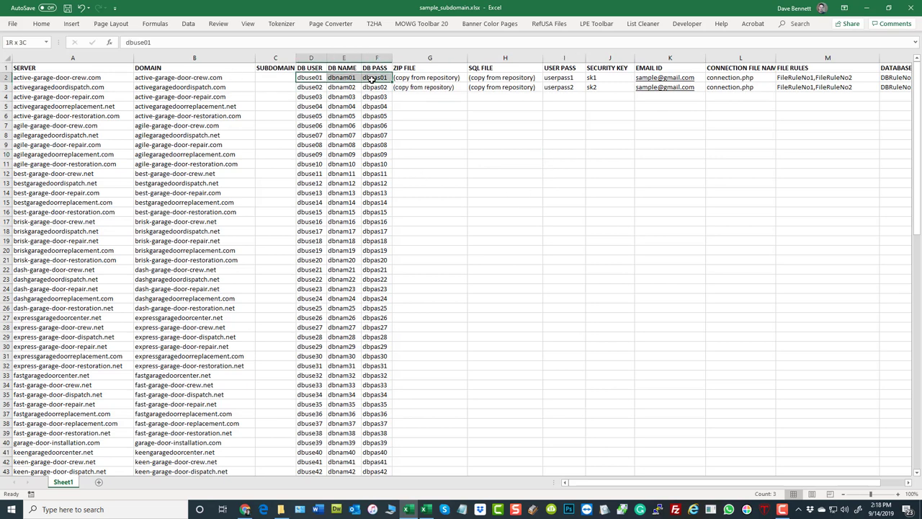
click(203, 77)
drag(317, 87, 374, 88)
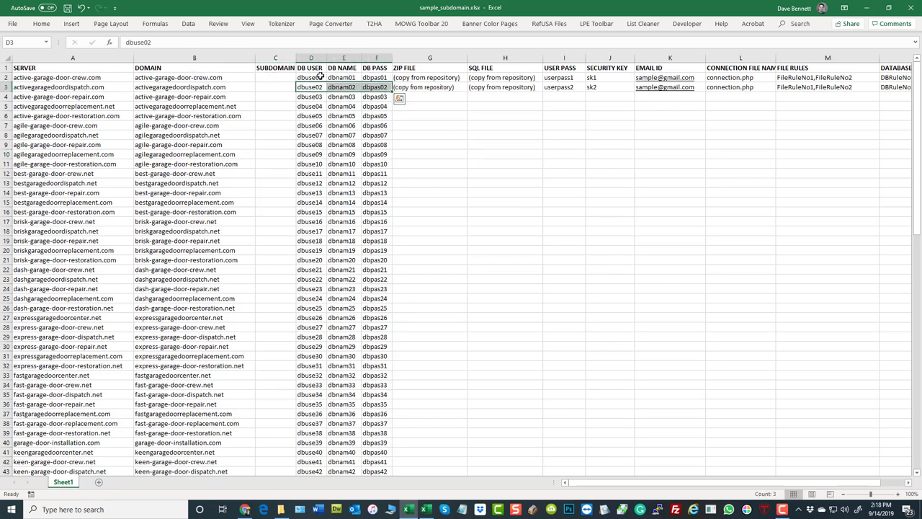
drag(320, 78, 365, 87)
click(208, 87)
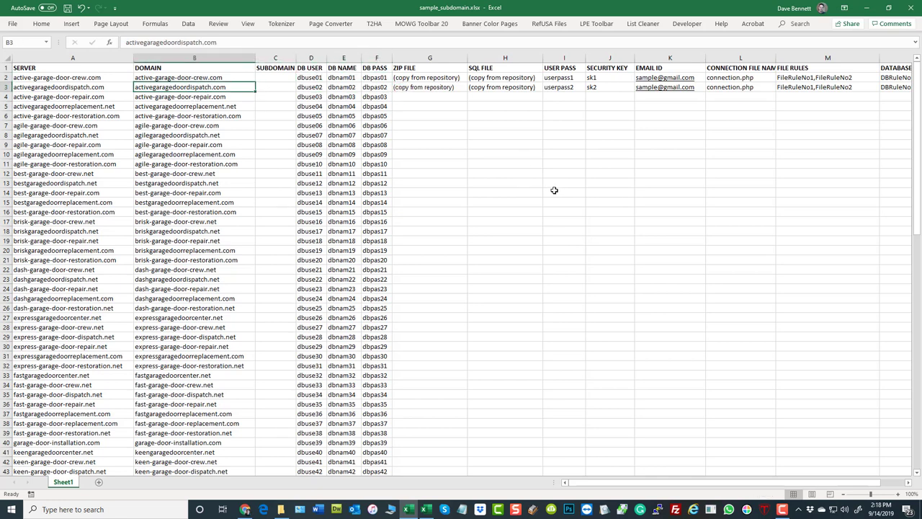
click(535, 175)
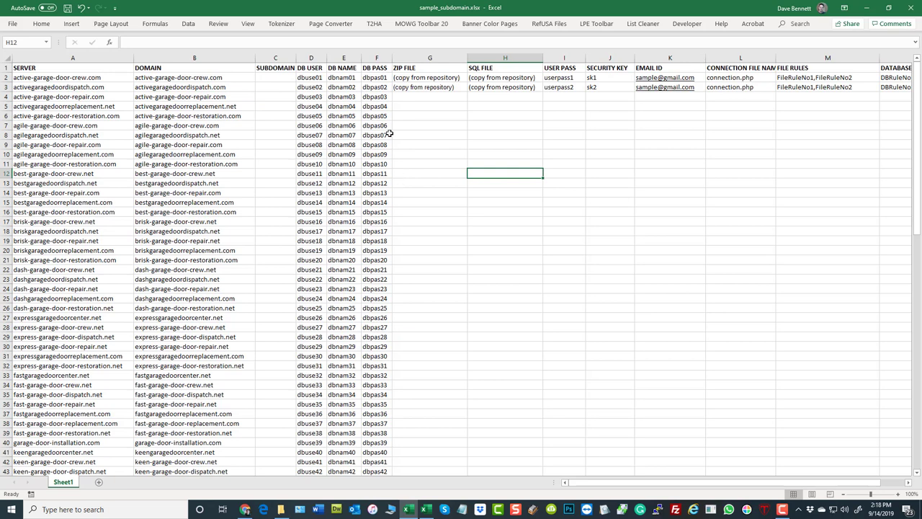
scroll(442, 271, down, 5)
scroll(442, 274, up, 5)
scroll(411, 328, down, 6)
click(344, 307)
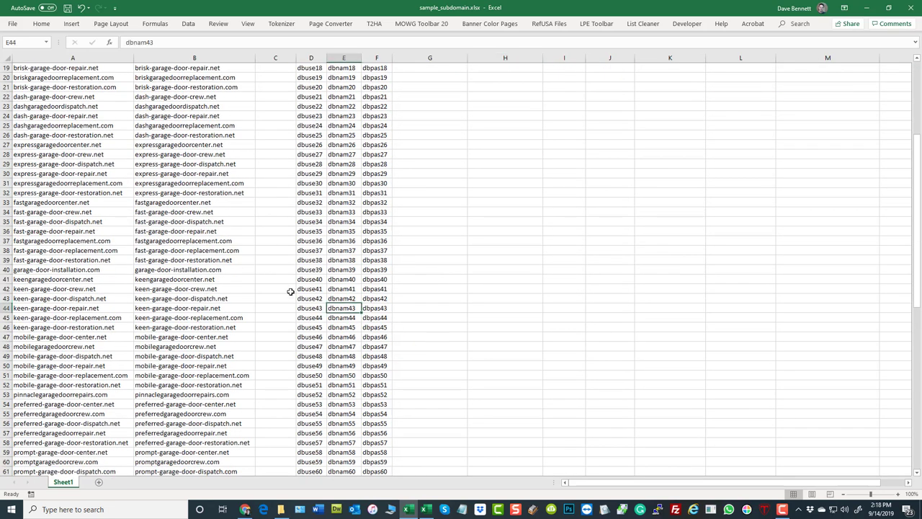
click(164, 307)
click(551, 173)
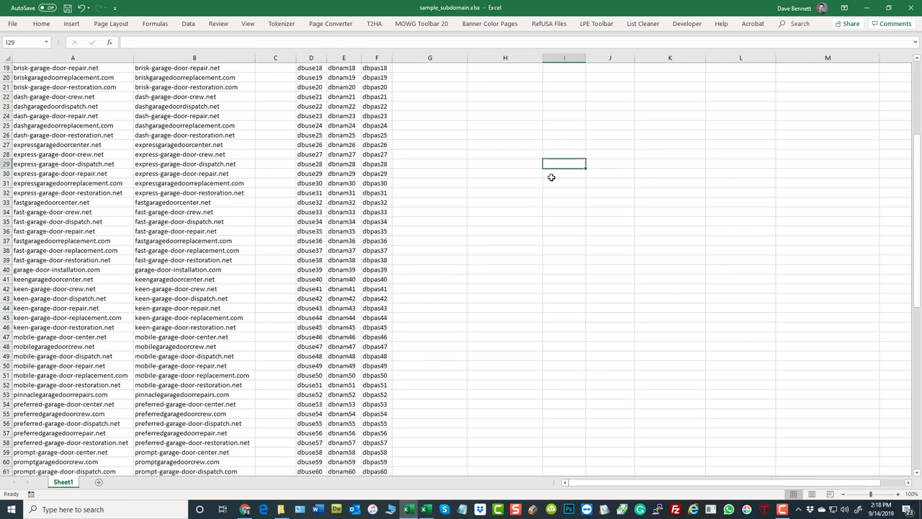
scroll(572, 215, up, 6)
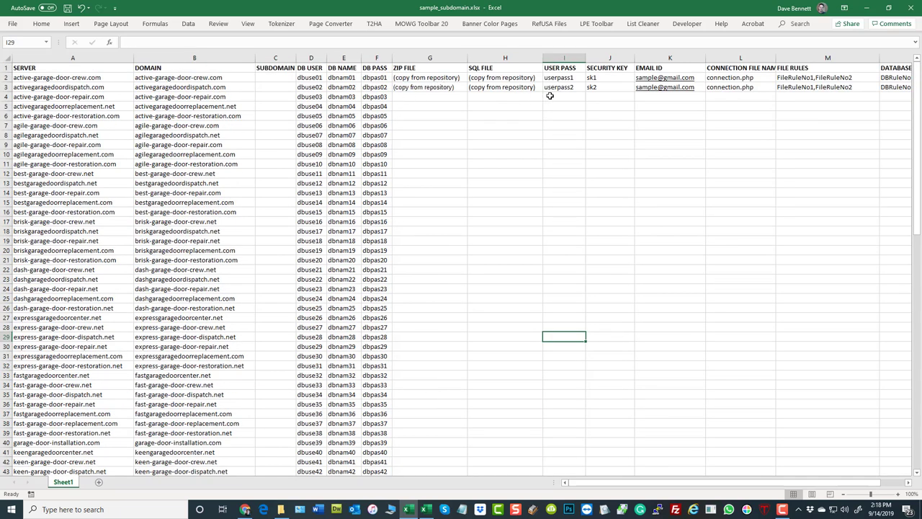
drag(435, 78, 504, 96)
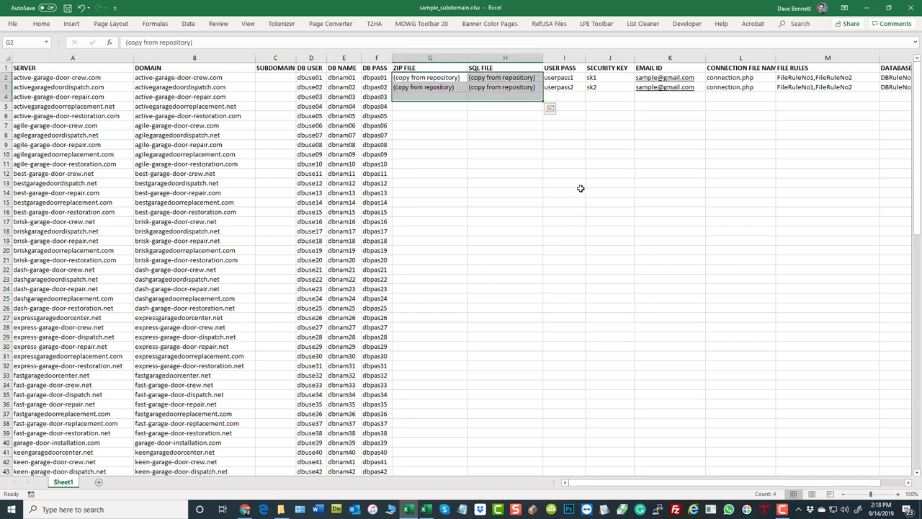
click(617, 132)
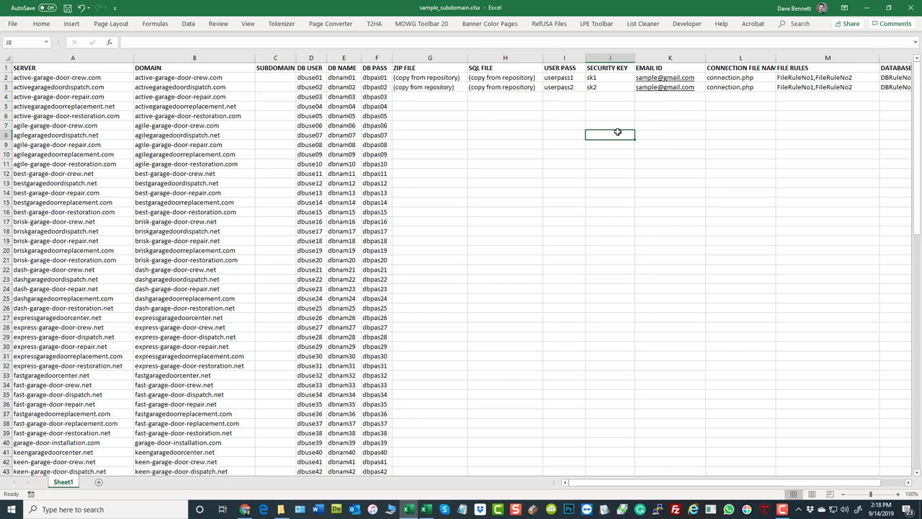
Enter a new user password in I2 and a new security key in J2, then select both.
click(561, 78)
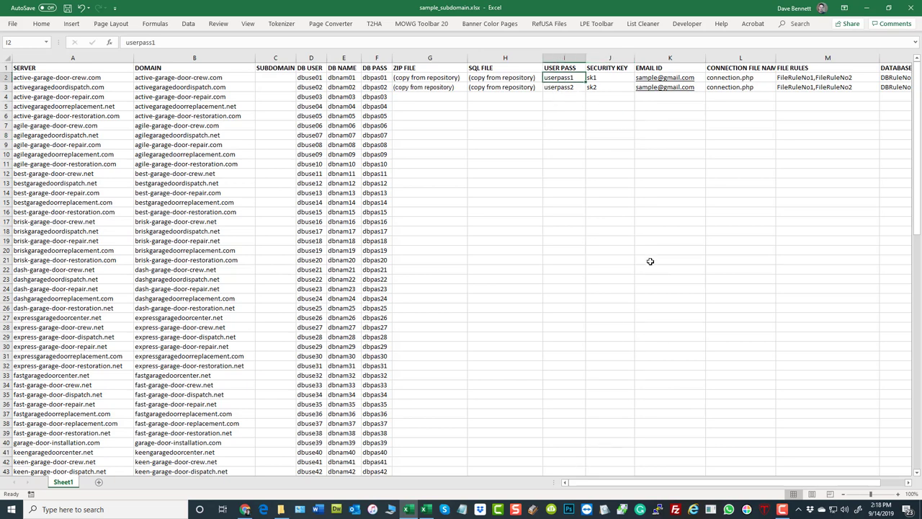
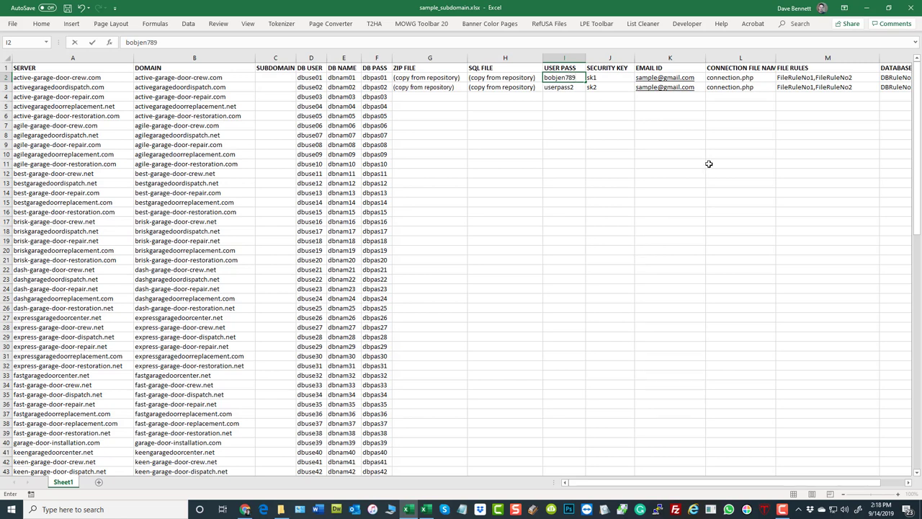
click(670, 173)
click(608, 79)
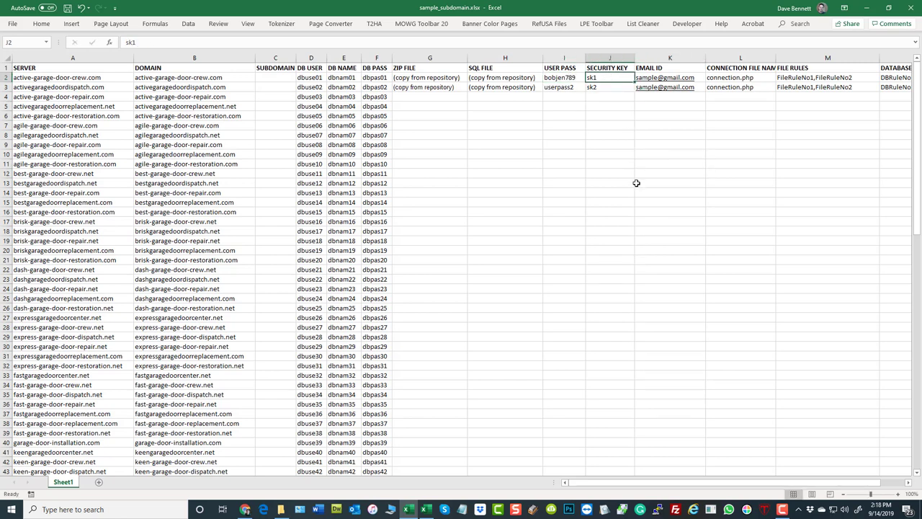
key(Return)
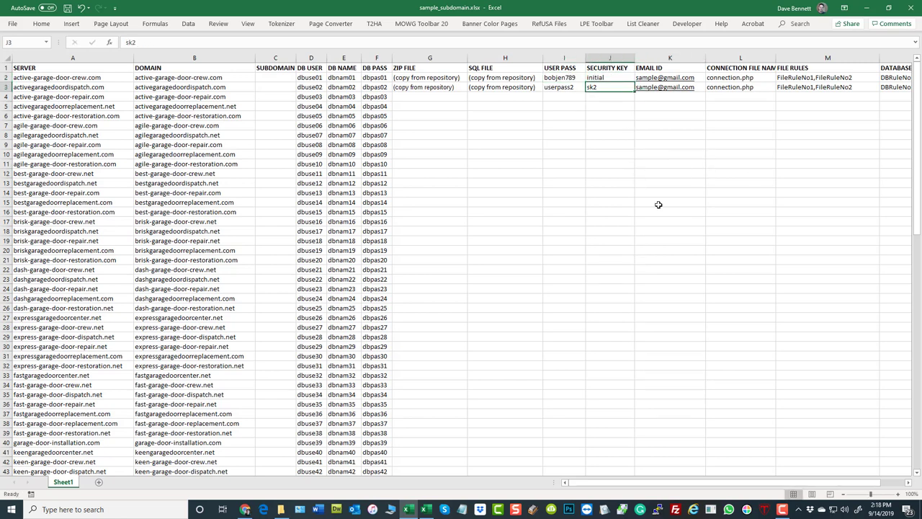
click(655, 211)
drag(575, 76, 602, 79)
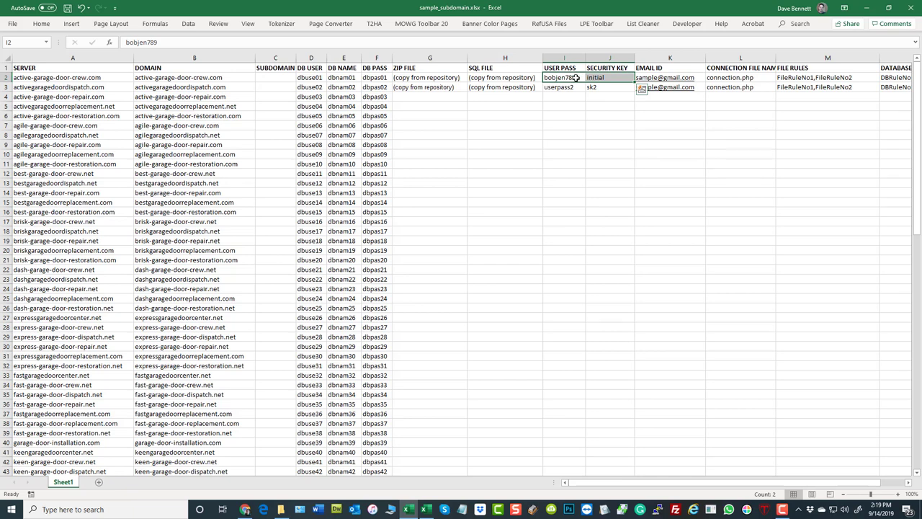
Fill I2:J2 down to row 9, review both columns, and copy the I2 password.
drag(634, 81, 634, 148)
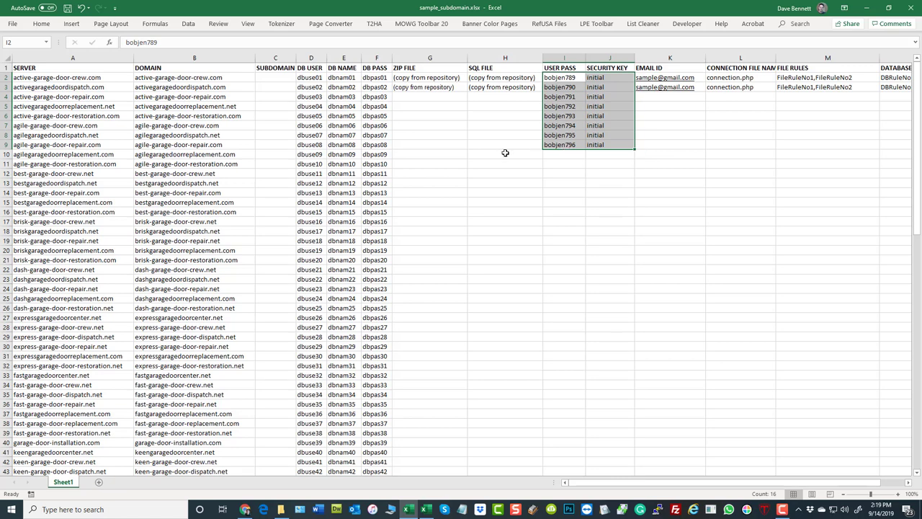
click(607, 77)
drag(607, 104, 610, 145)
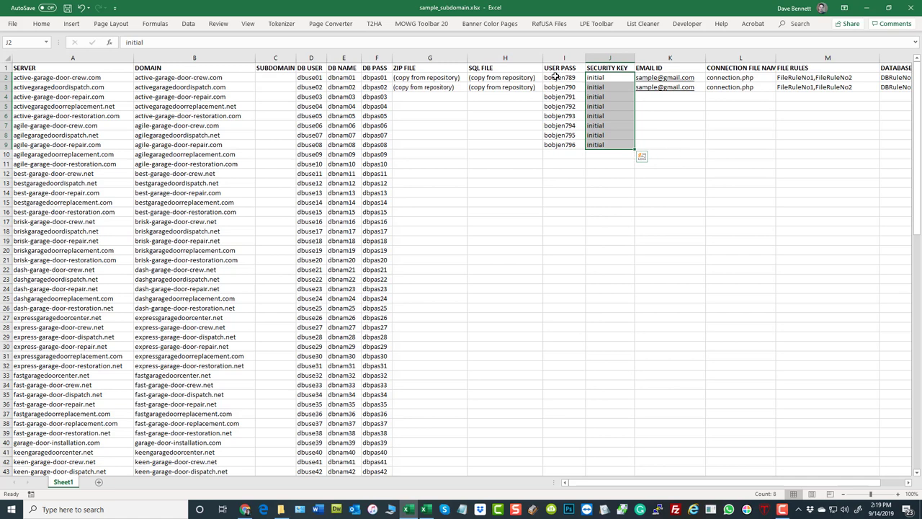
drag(555, 76, 550, 145)
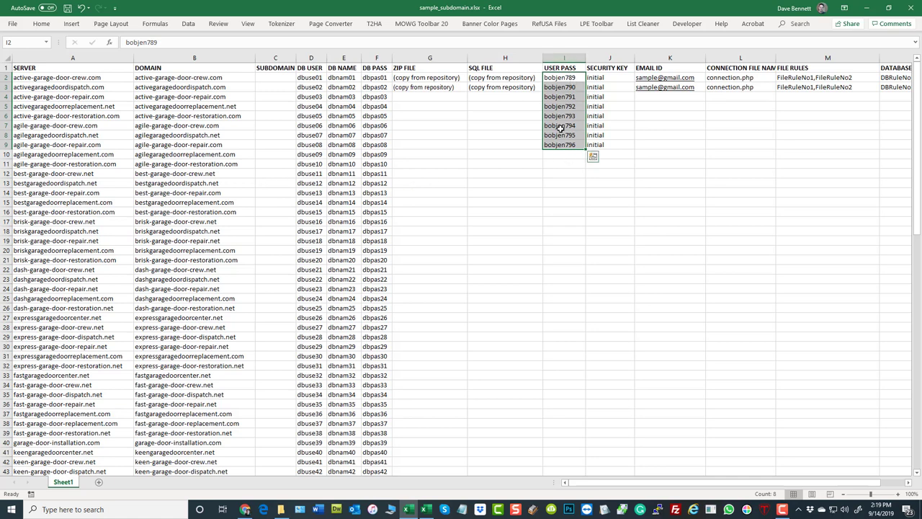
click(682, 191)
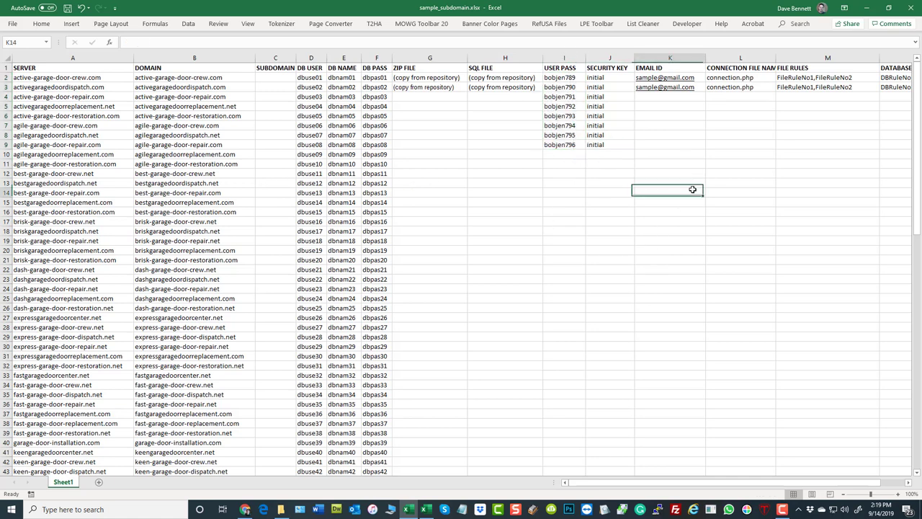
click(551, 77)
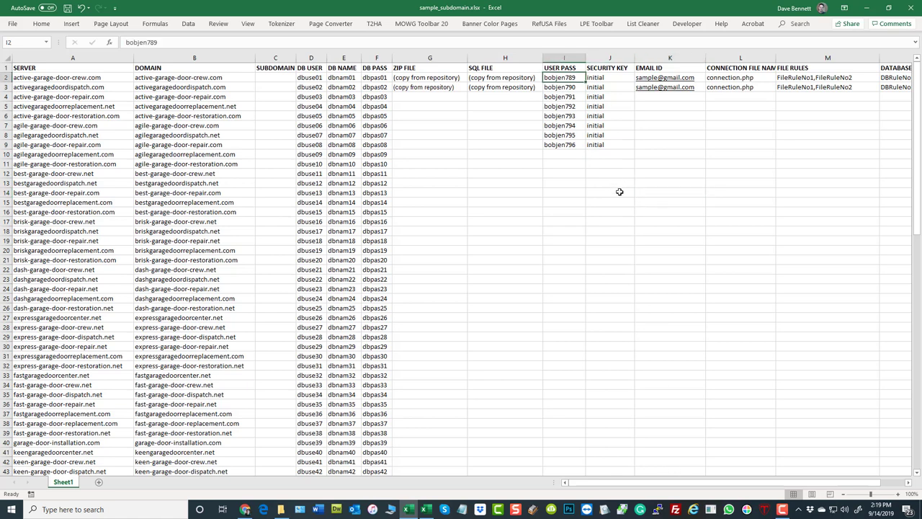
key(ctrl+c)
Paste row 2's user password into row 3 and repeat it down to row 9.
click(560, 88)
key(ctrl+v)
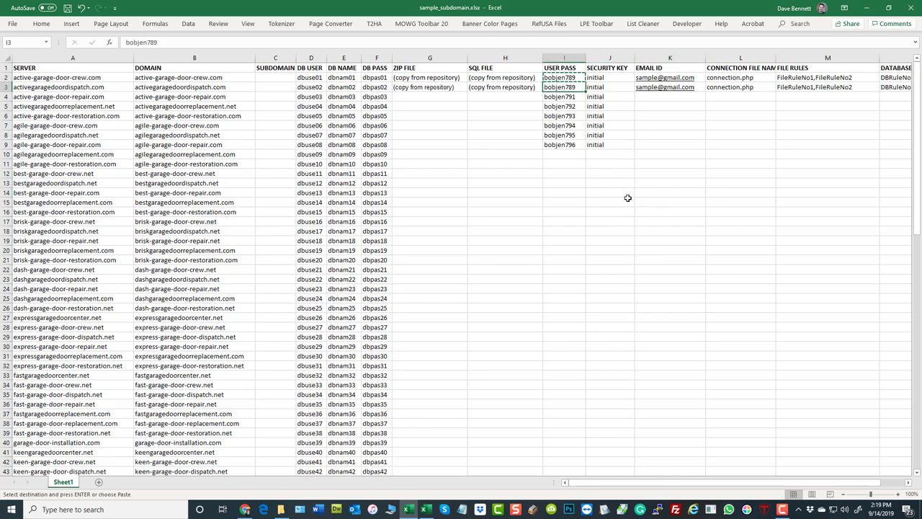
click(624, 201)
drag(565, 77, 587, 145)
click(662, 241)
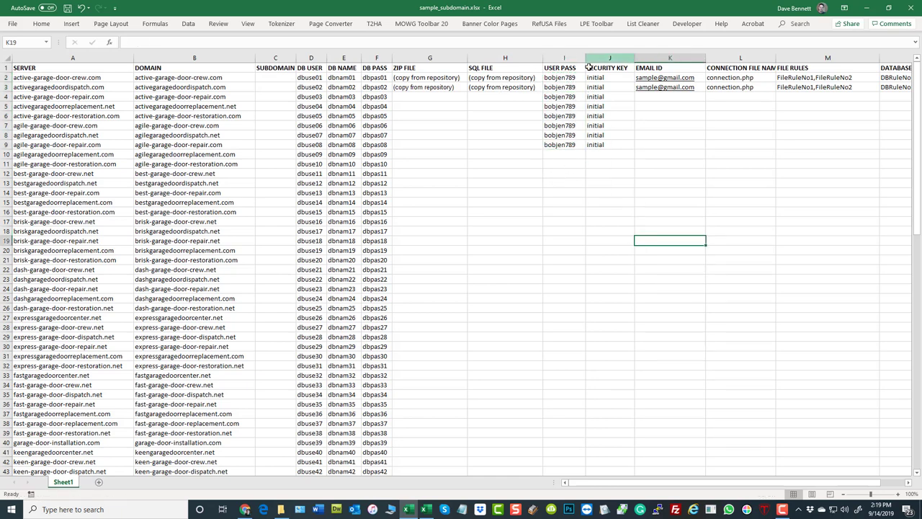
drag(566, 78, 587, 148)
click(602, 227)
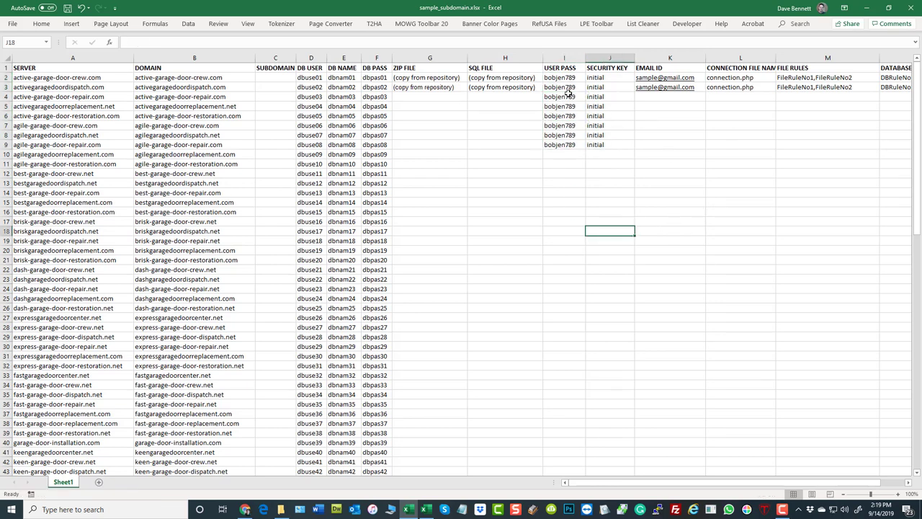
Fill the user password and security key values down to row 100.
drag(563, 77, 620, 466)
scroll(749, 295, up, 19)
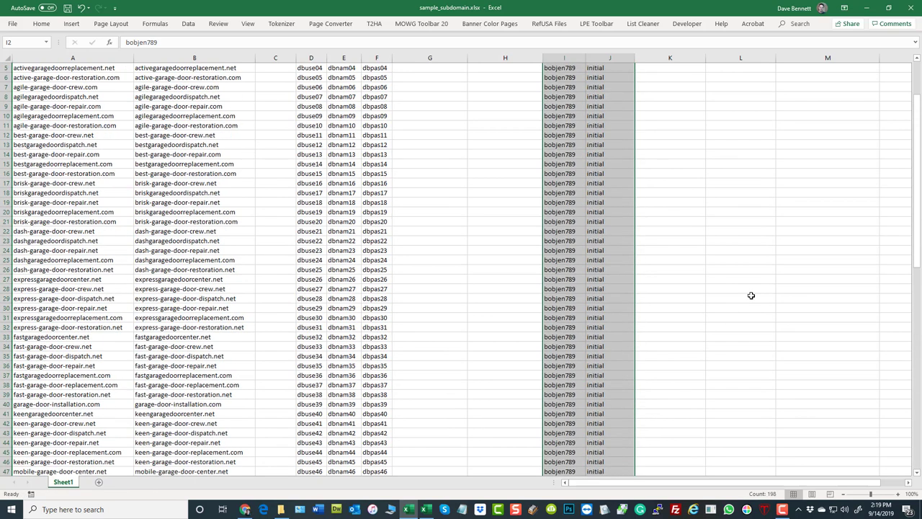
click(683, 148)
drag(669, 122, 664, 77)
Remove the sample emails' hyperlinks and type two new email addresses into K2 and K3.
right_click(664, 79)
click(681, 312)
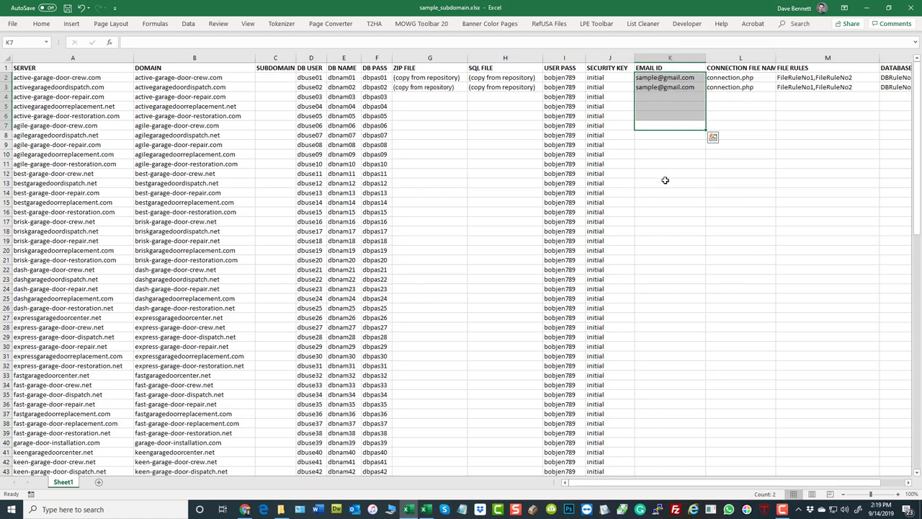
click(665, 179)
key(Up)
key(Up)
key(Up)
key(Up)
key(Up)
key(Up)
key(Up)
key(Up)
key(Up)
key(Up)
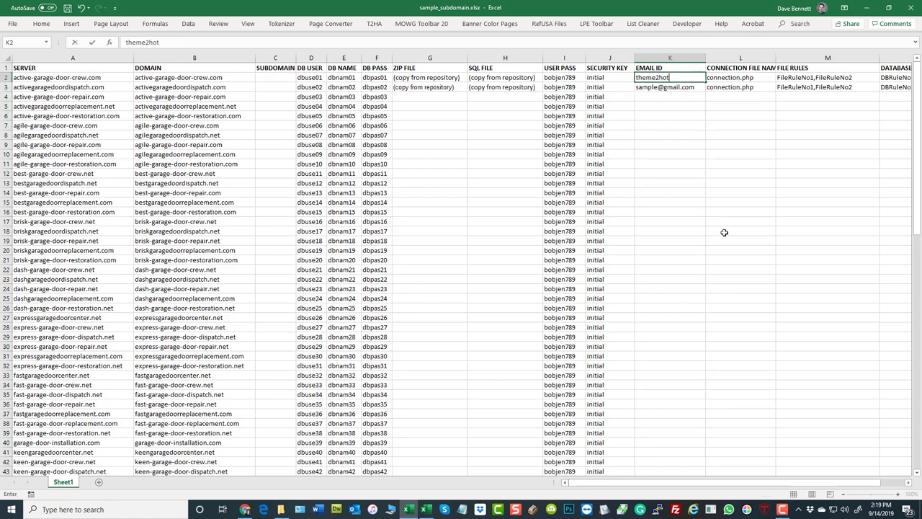
key(Return)
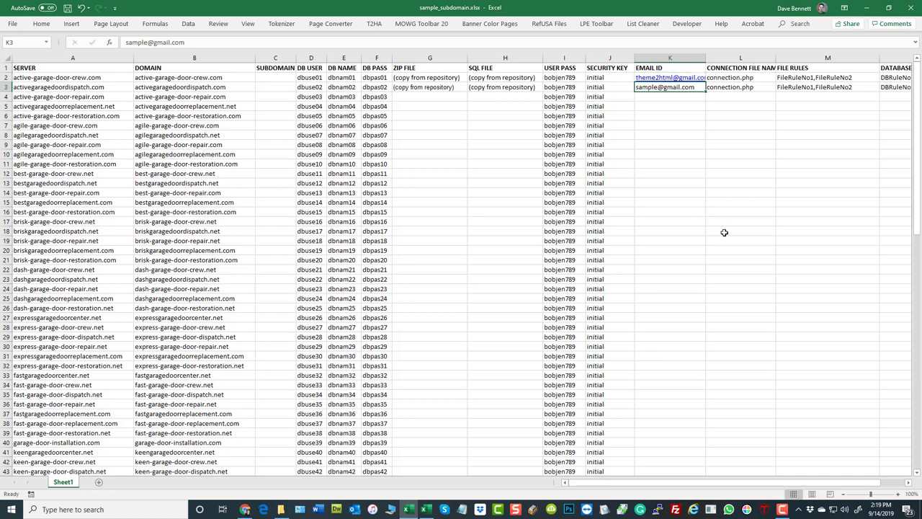
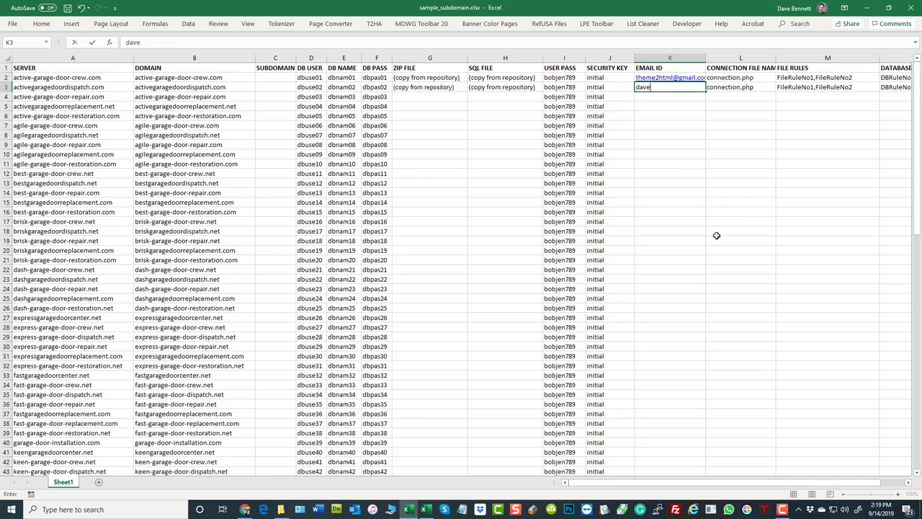
key(Return)
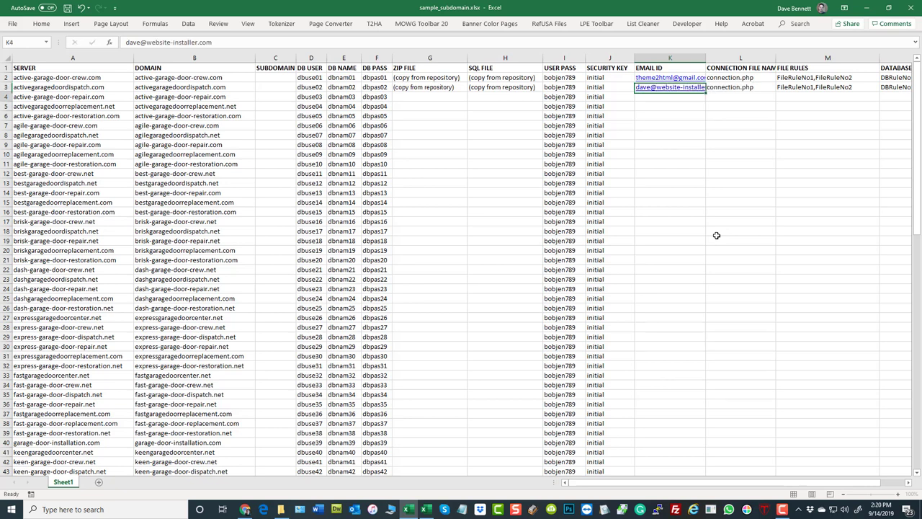
Make the new emails plain text, autofit column K, and fill them alternately to row 100.
drag(679, 184, 670, 85)
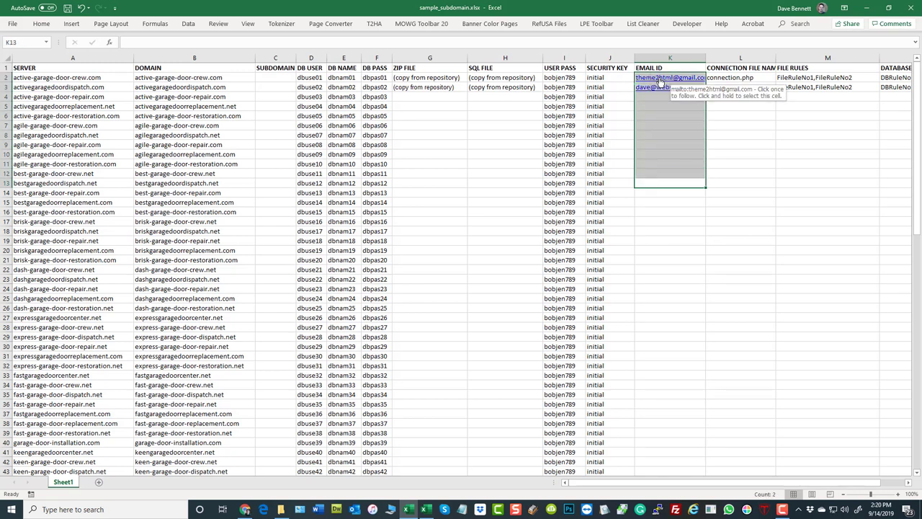
right_click(660, 81)
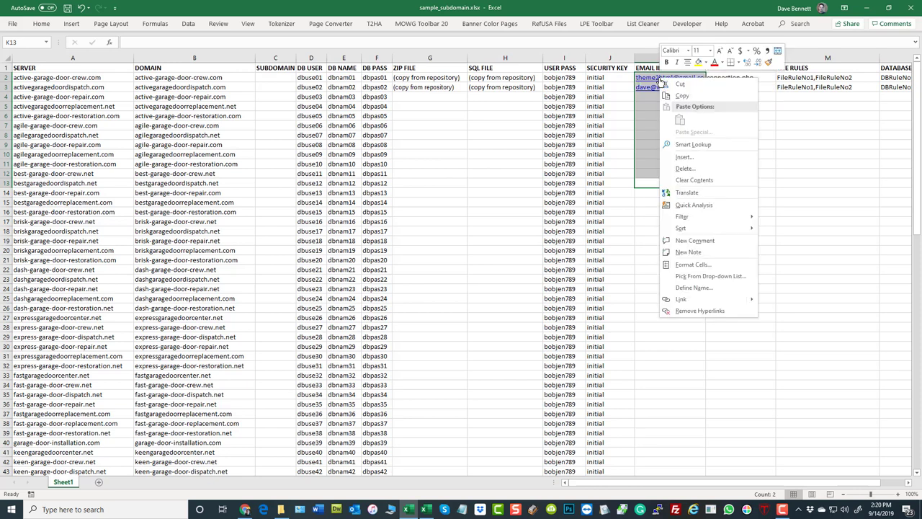
click(686, 310)
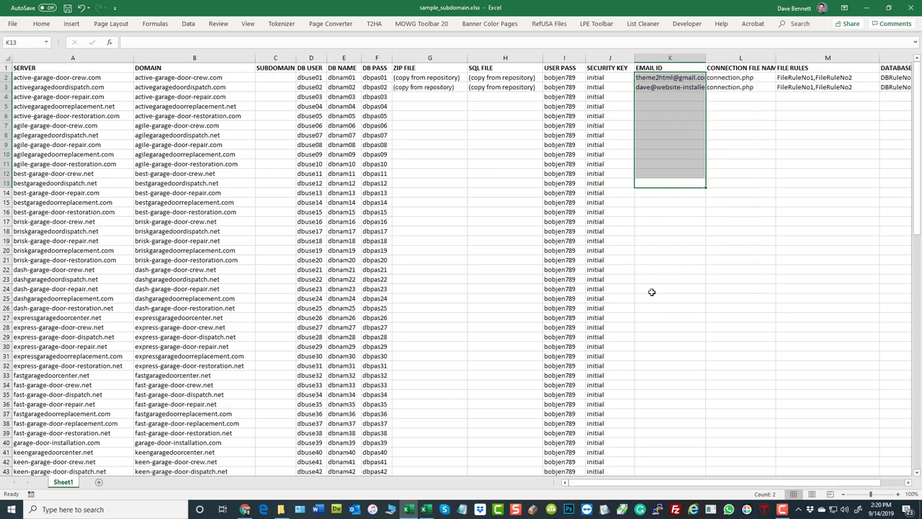
click(651, 290)
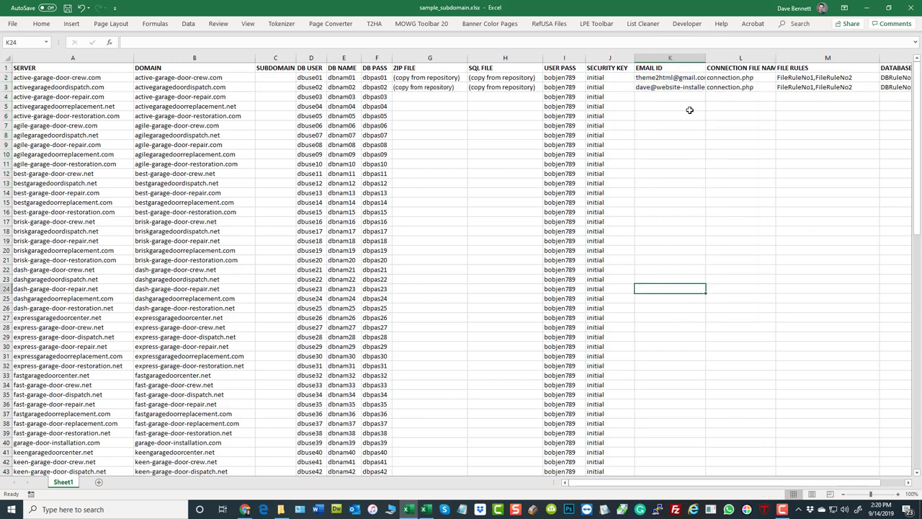
double_click(706, 57)
drag(693, 77, 723, 465)
click(681, 227)
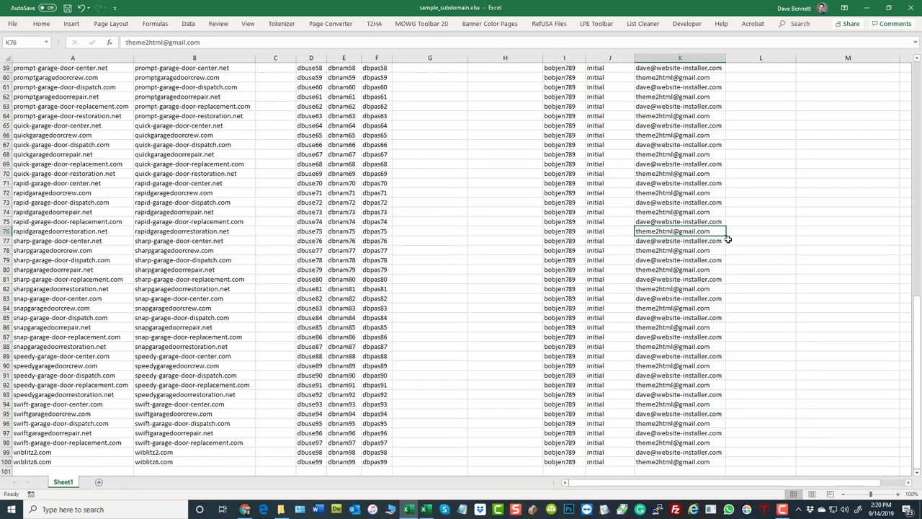
Fill connection.php down the CONNECTION FILE NAME column to row 100.
scroll(708, 240, up, 19)
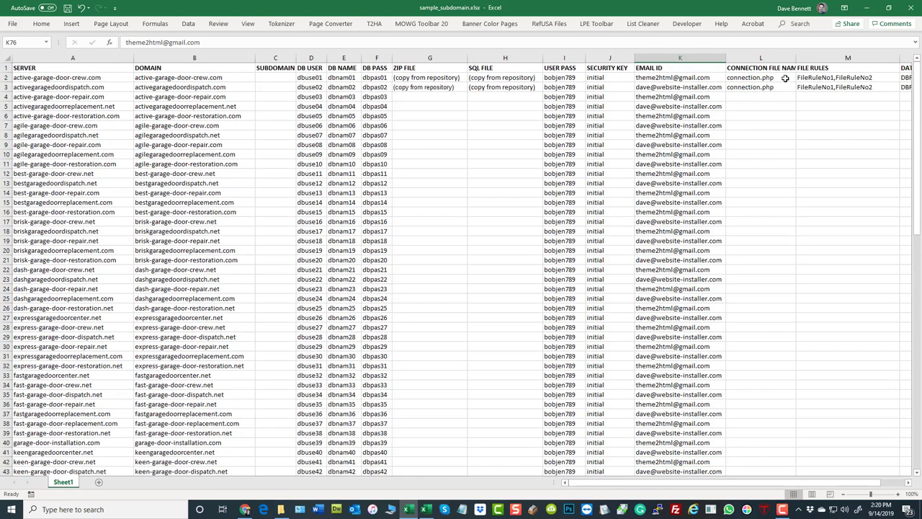
drag(785, 77, 781, 88)
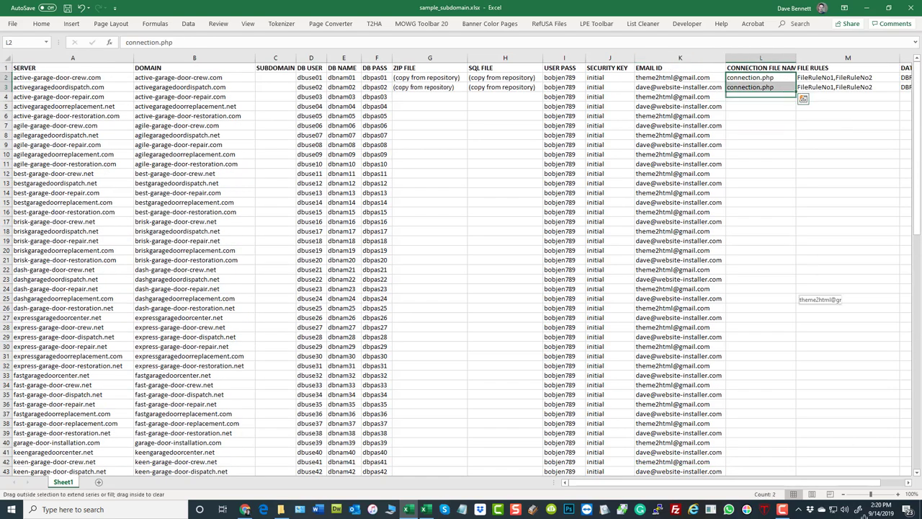
drag(796, 294, 798, 437)
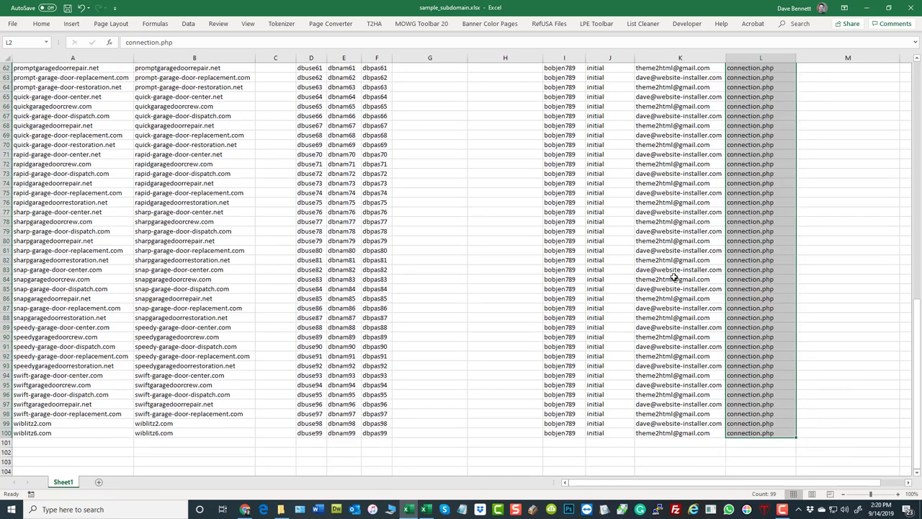
scroll(674, 281, up, 20)
click(855, 177)
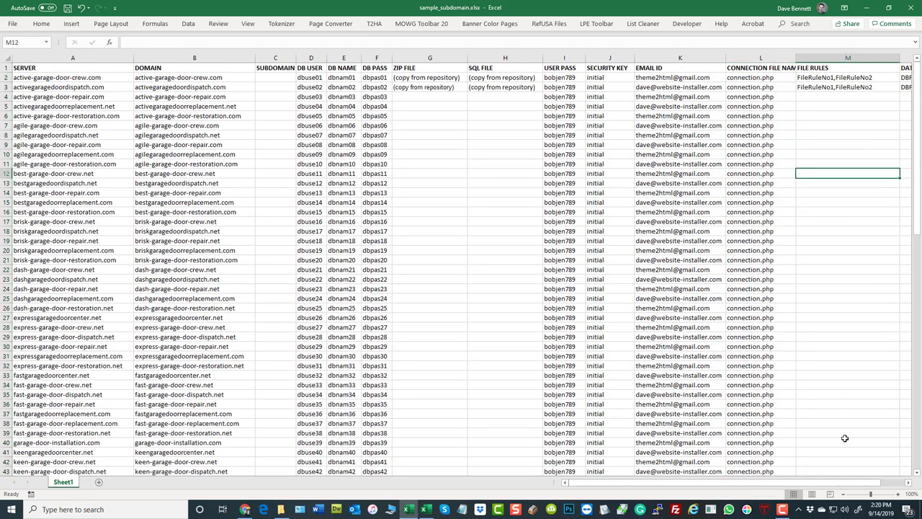
Delete the FILE RULES and DATABASE RULES columns and autofit column L.
scroll(909, 488, right, 3)
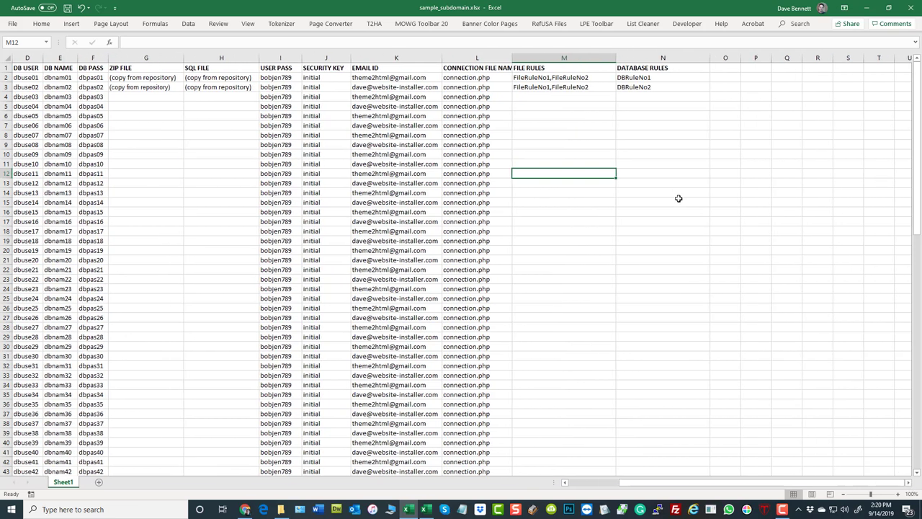
click(775, 171)
drag(561, 58, 662, 57)
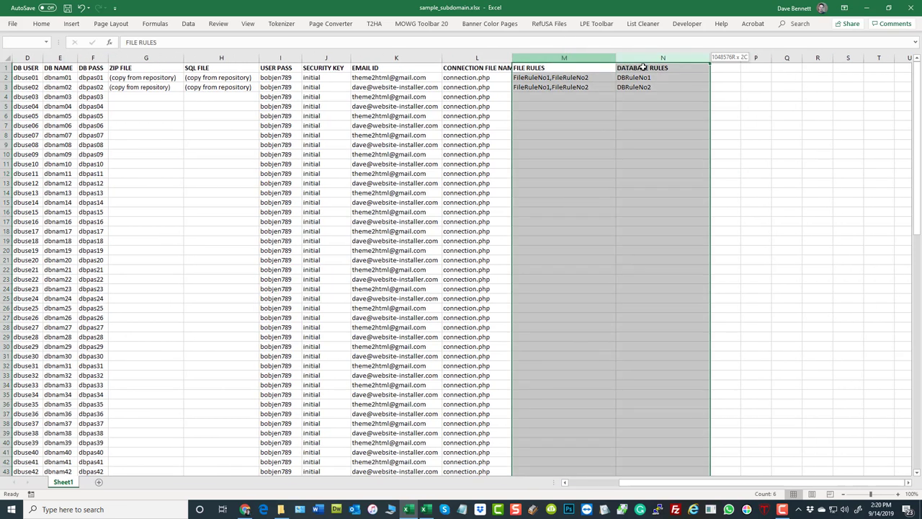
right_click(627, 130)
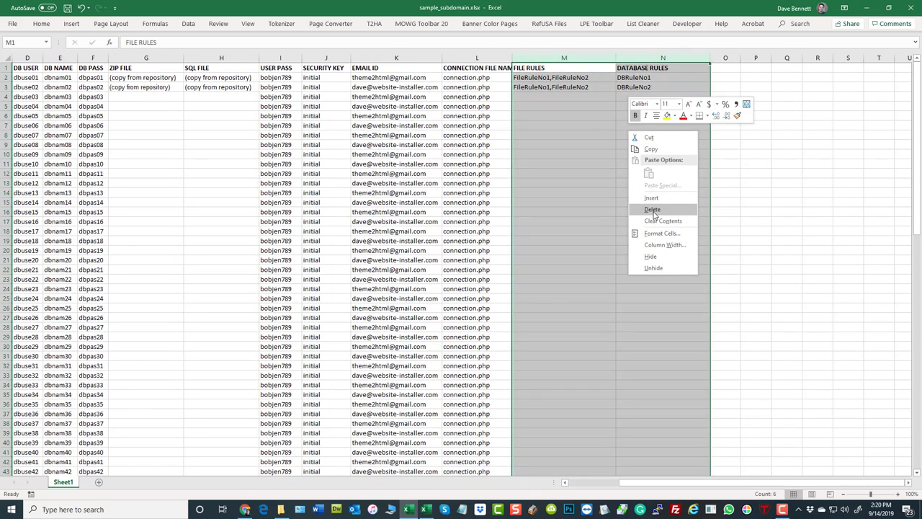
click(651, 201)
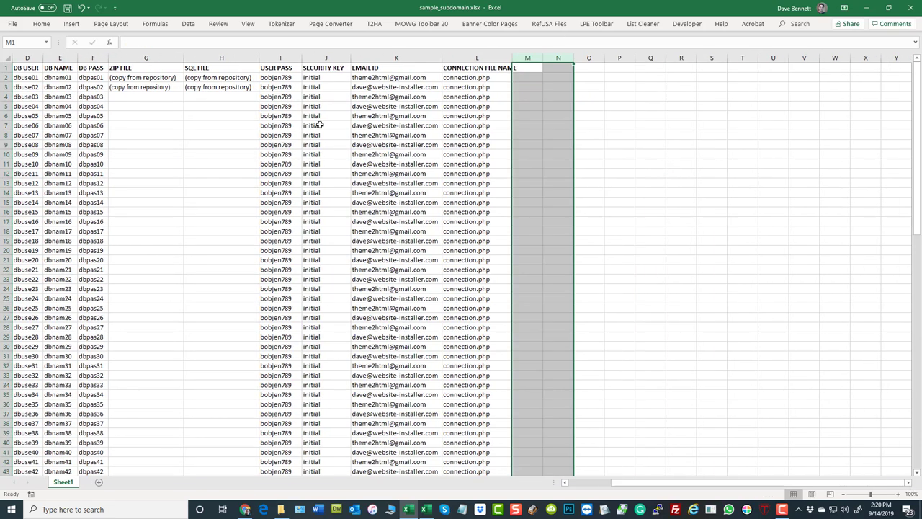
double_click(512, 57)
click(689, 144)
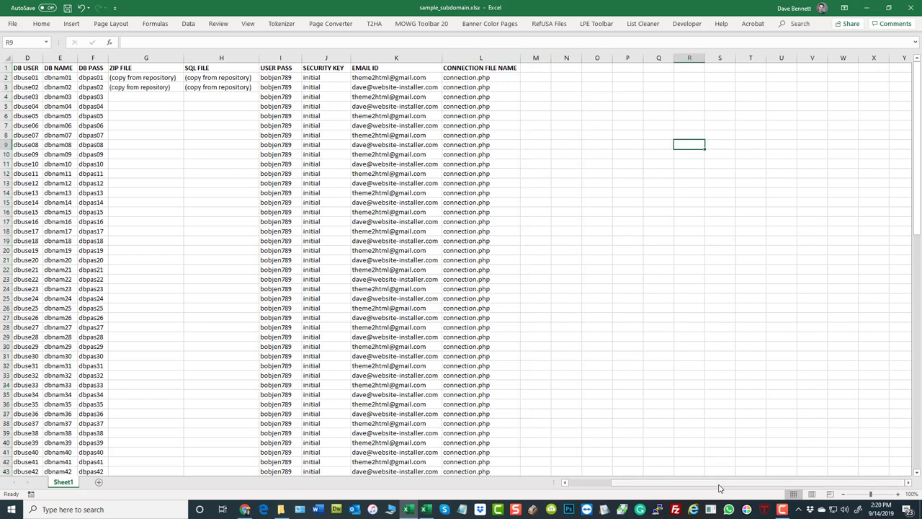
drag(716, 485, 675, 485)
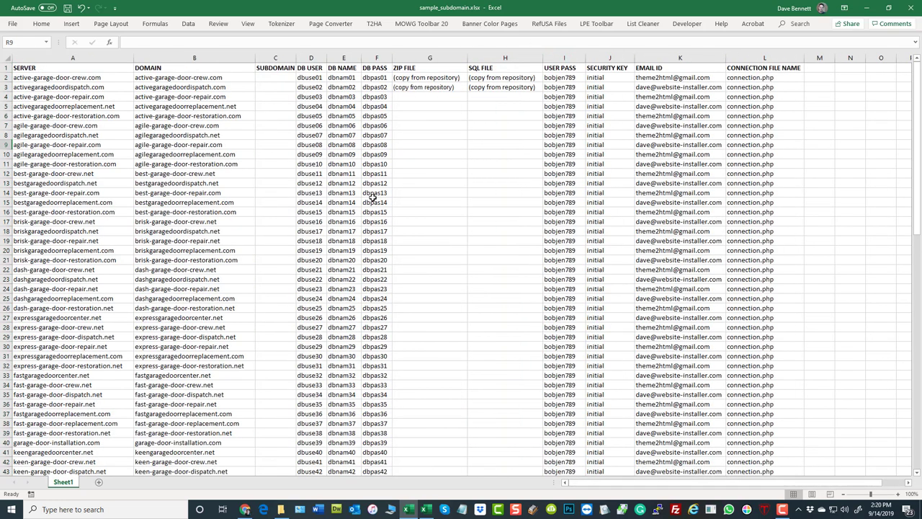
Clear the (copy from repository) placeholders in G2:H5, then return to the Soft Installer Tool.
click(432, 78)
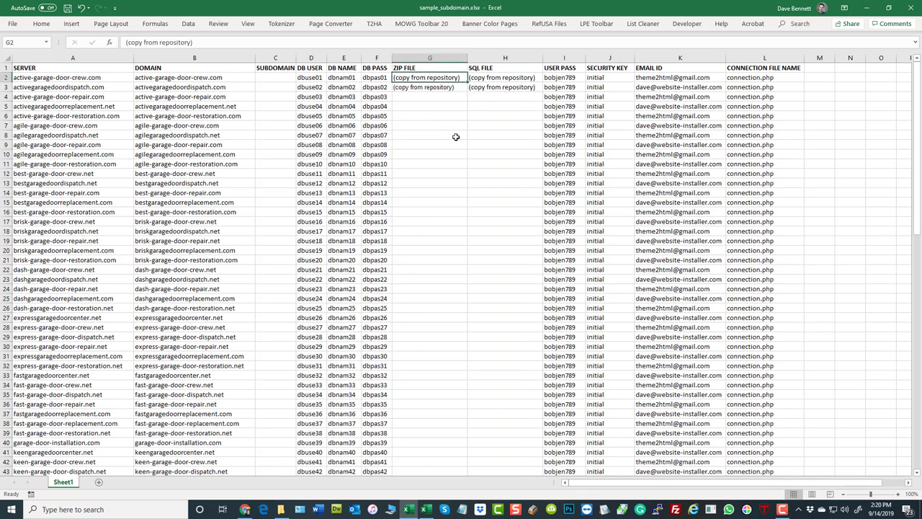
click(503, 79)
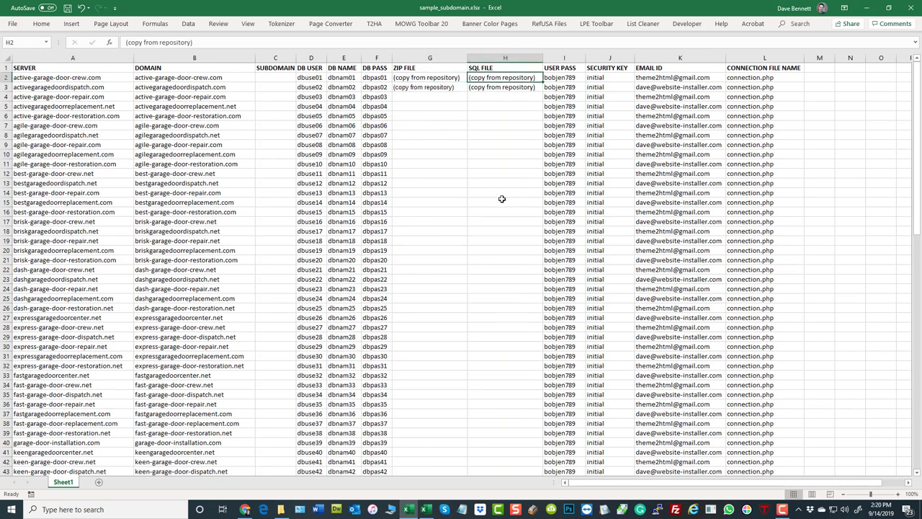
drag(430, 80, 497, 106)
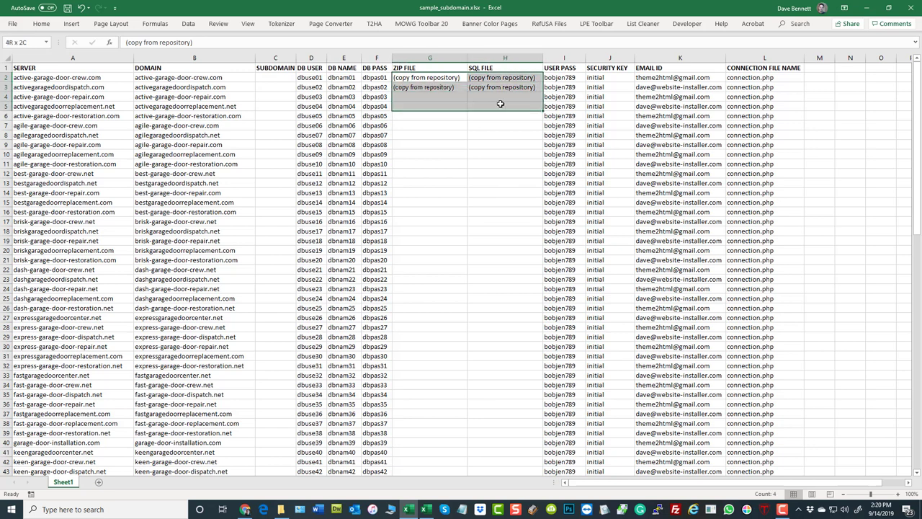
right_click(502, 97)
click(543, 200)
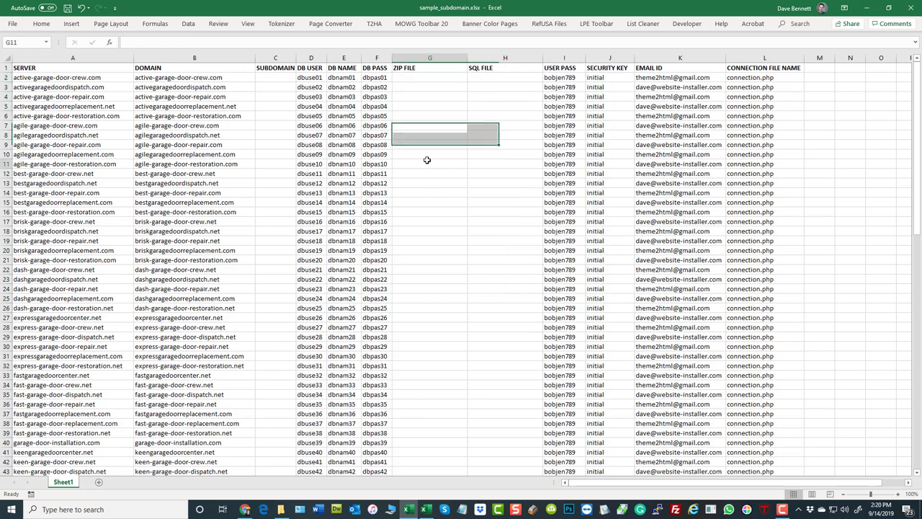
click(430, 163)
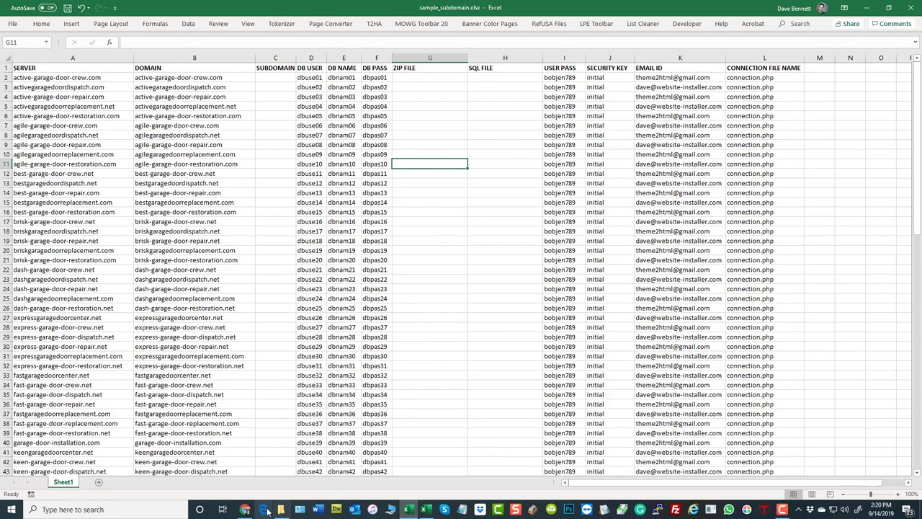
click(245, 509)
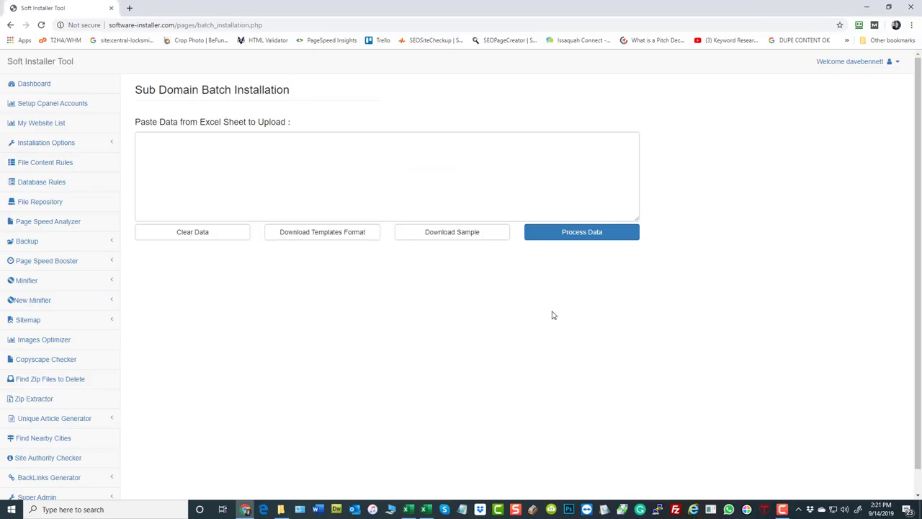
Copy the legacyuap.zip path from the File Repository and bring the GDR-CPanels workbook forward.
click(35, 203)
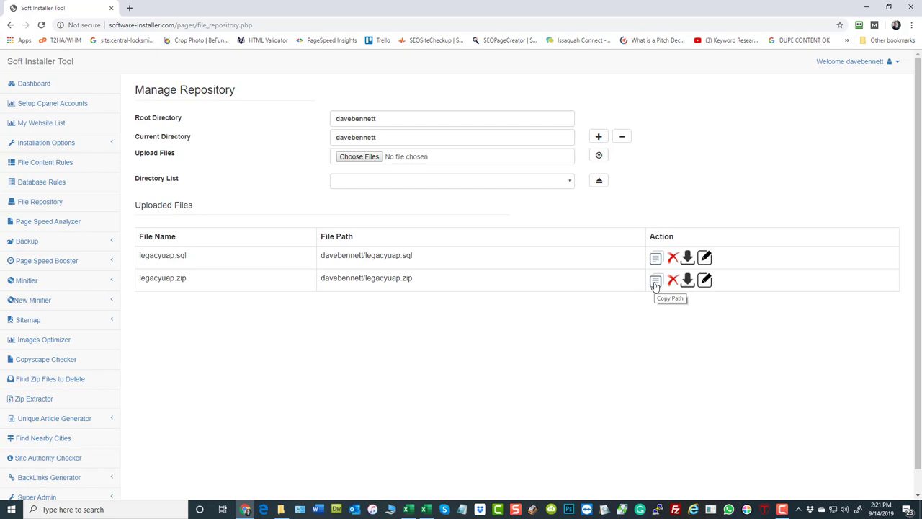
click(655, 282)
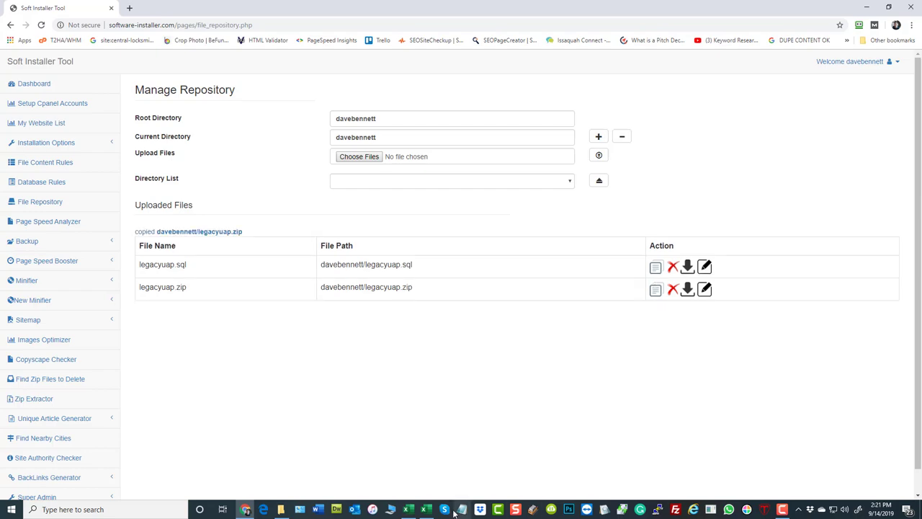
click(425, 509)
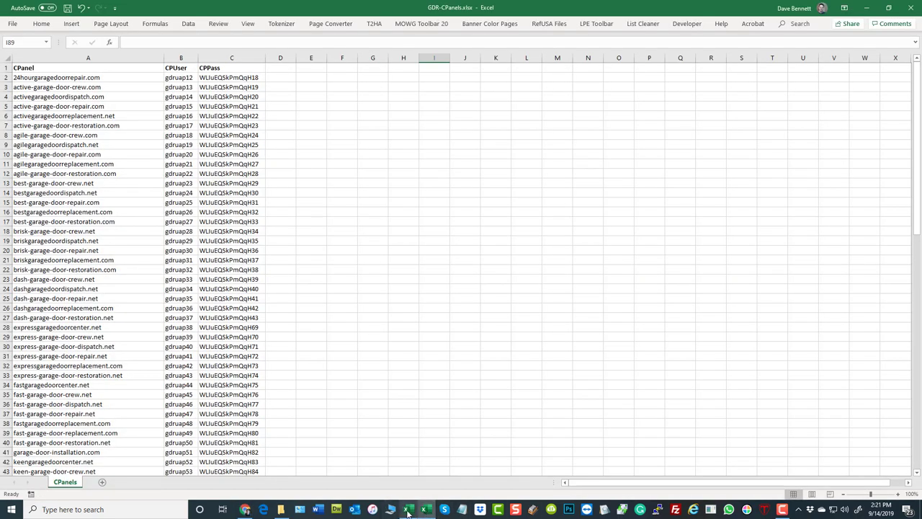
In sample_subdomain, paste the legacyuap.zip path into G2 and autofit column G.
mouse_move(405, 513)
click(382, 468)
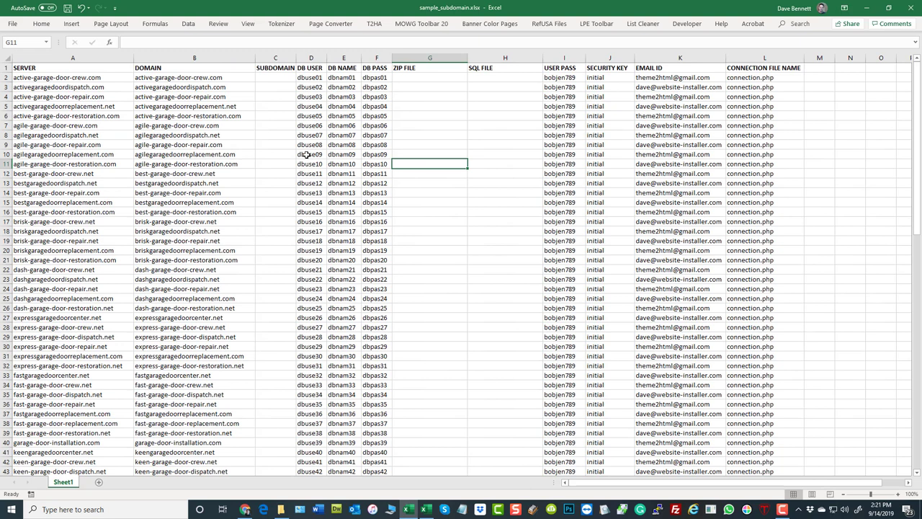
right_click(414, 78)
click(437, 119)
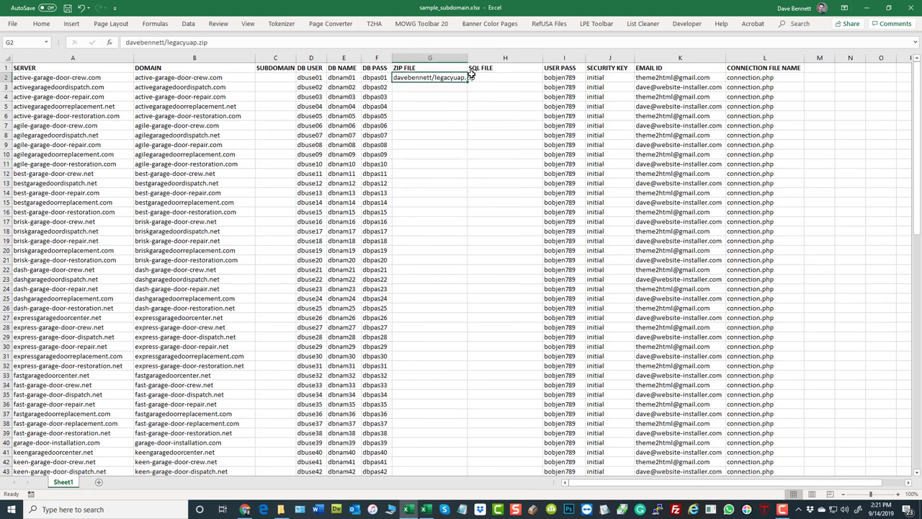
double_click(466, 56)
click(453, 175)
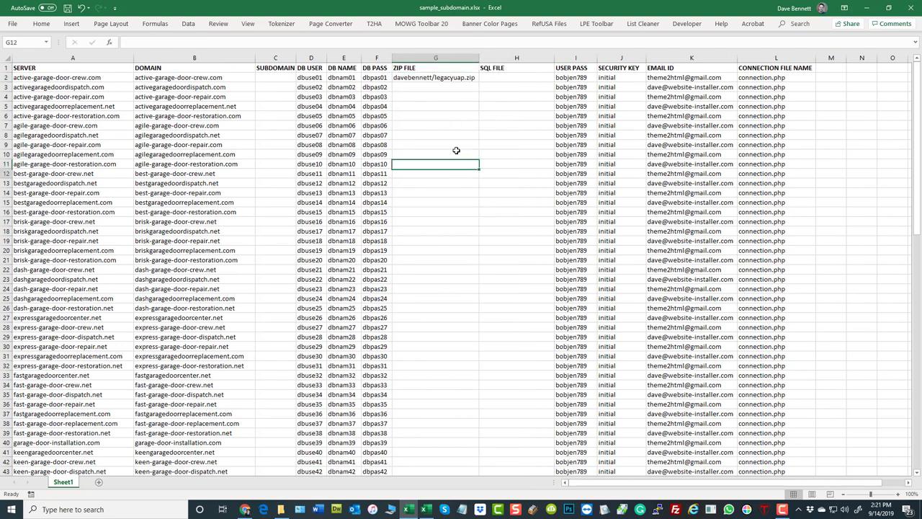
Return to the Soft Installer Tool File Repository page.
click(424, 509)
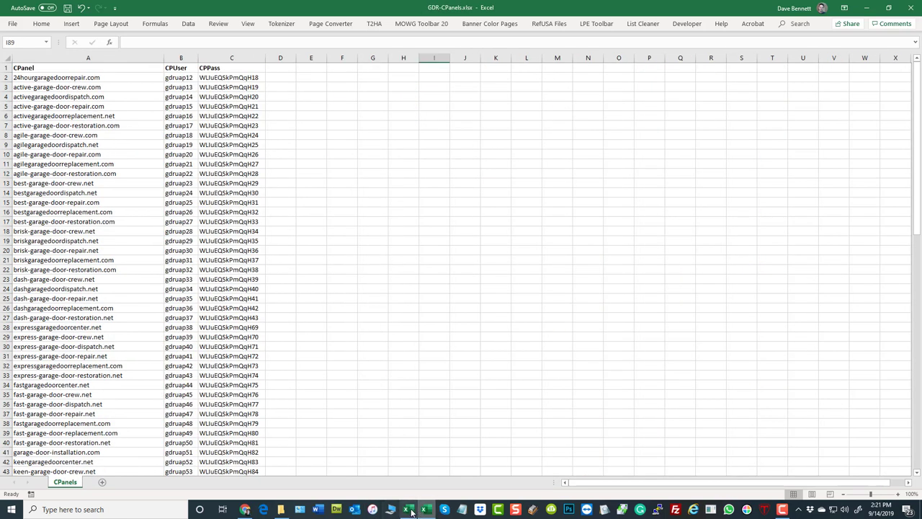
click(407, 509)
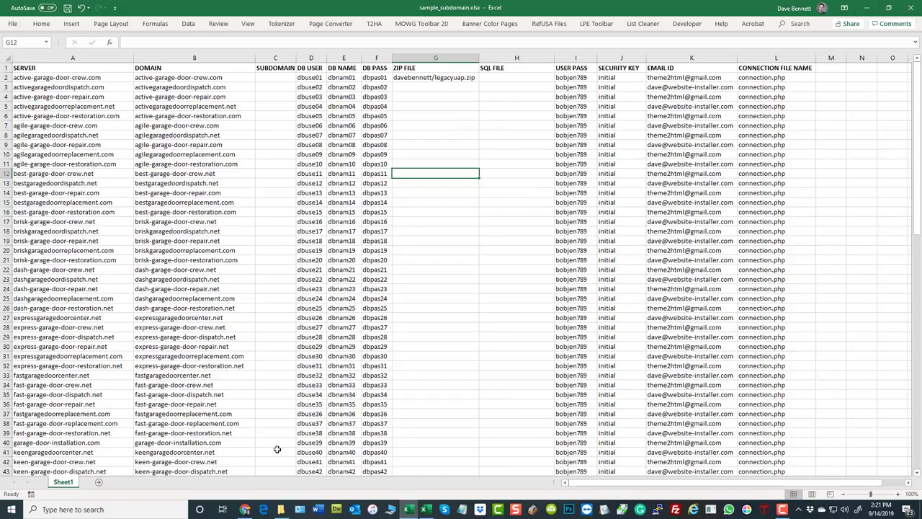
click(245, 509)
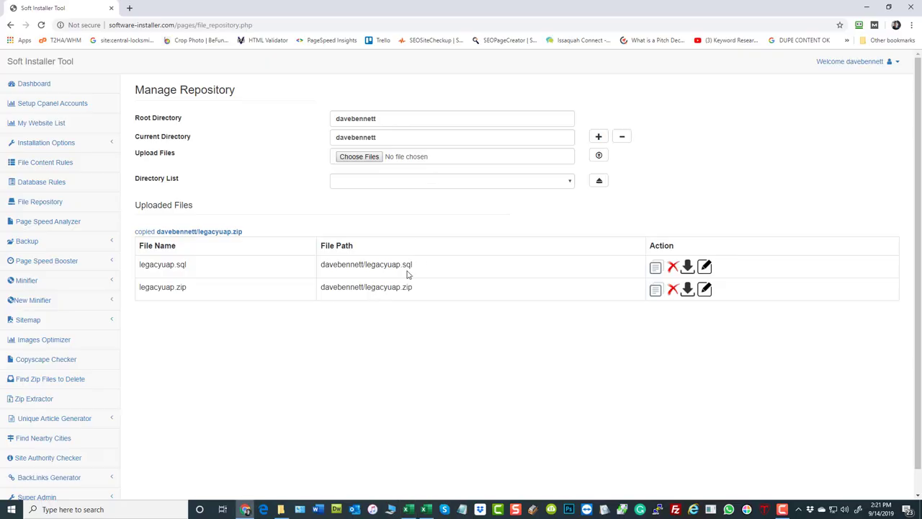
click(656, 267)
click(428, 511)
click(428, 511)
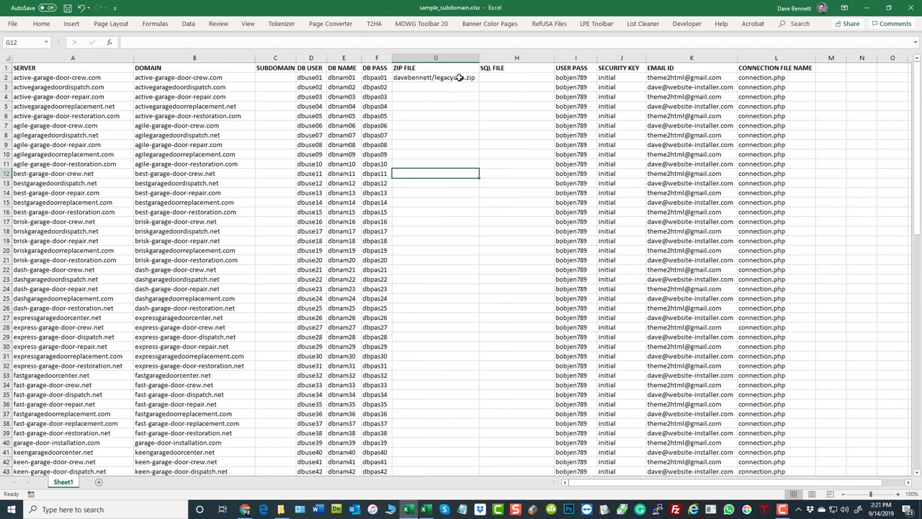
Paste the legacyuap.sql path into H2, autofit column H, and select the row 2 paths.
right_click(499, 77)
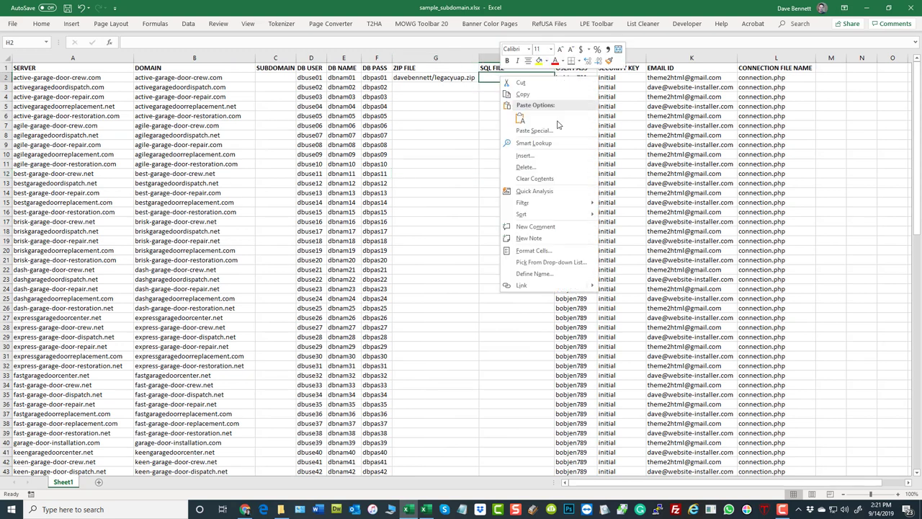
click(518, 115)
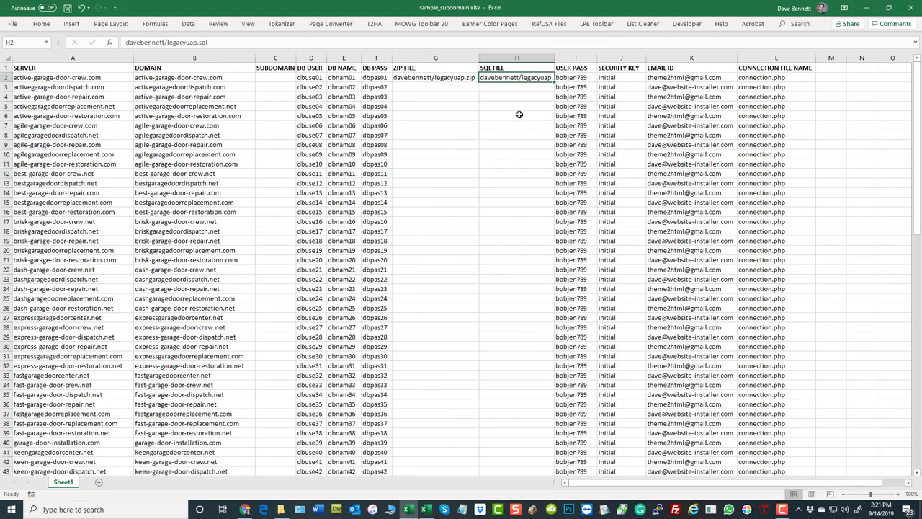
double_click(554, 56)
click(505, 198)
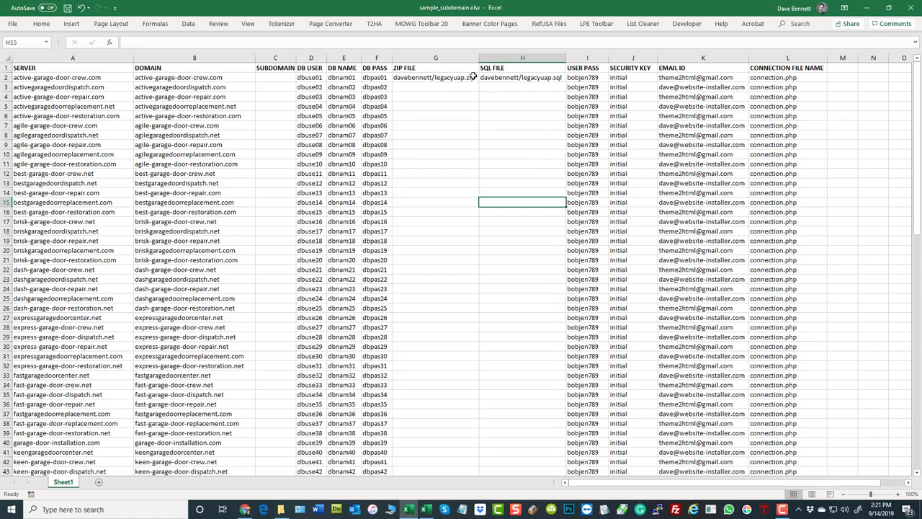
drag(435, 77, 511, 78)
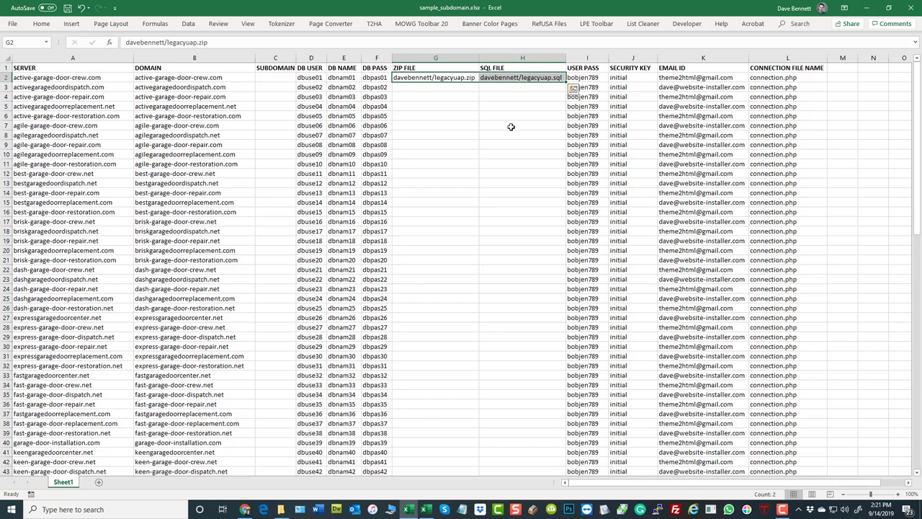
drag(463, 87, 491, 85)
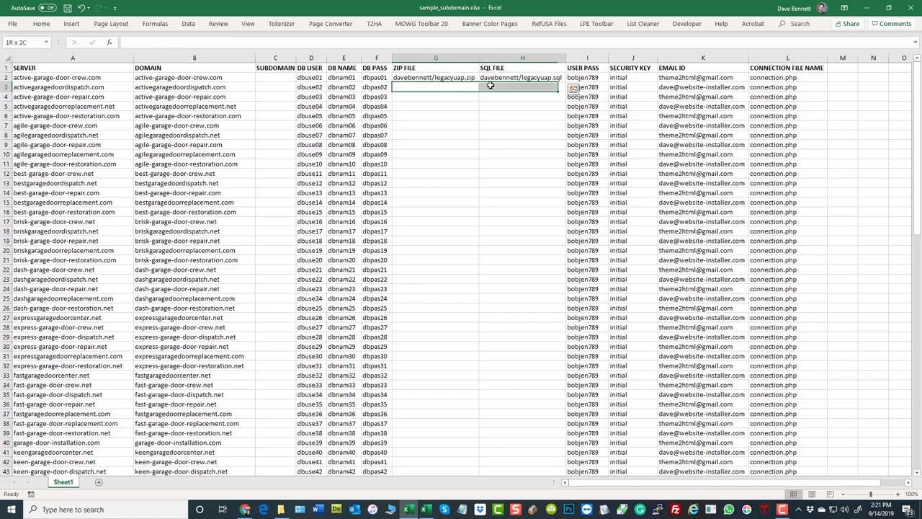
Go to the installer Dashboard, dismissing the repository alert, then minimize the browser.
click(245, 510)
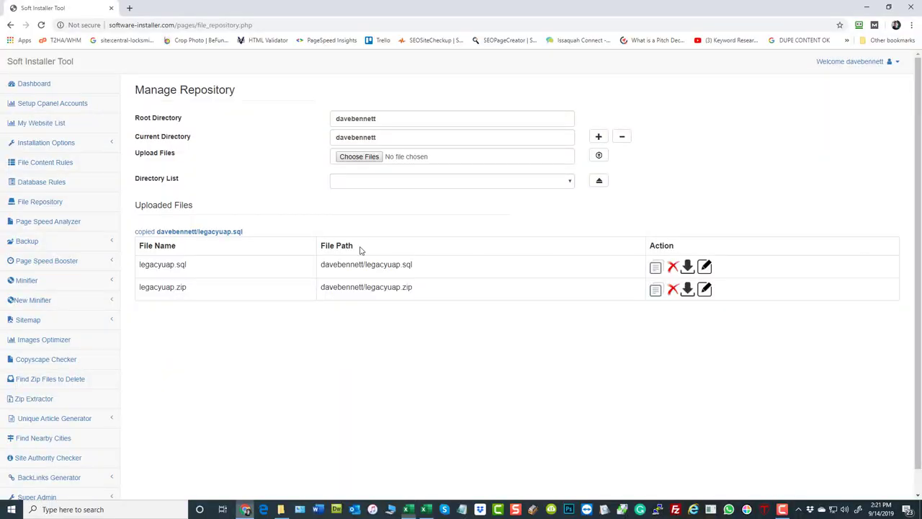
click(599, 180)
click(544, 78)
click(46, 85)
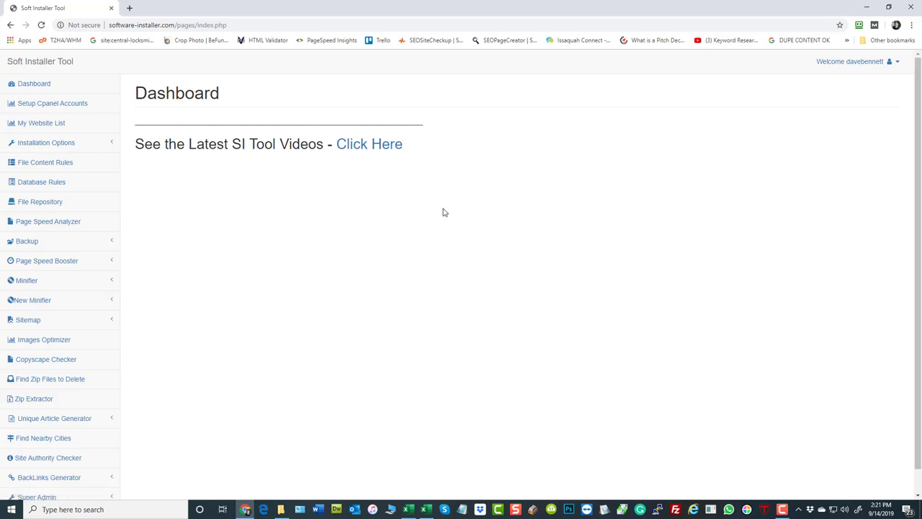
click(866, 7)
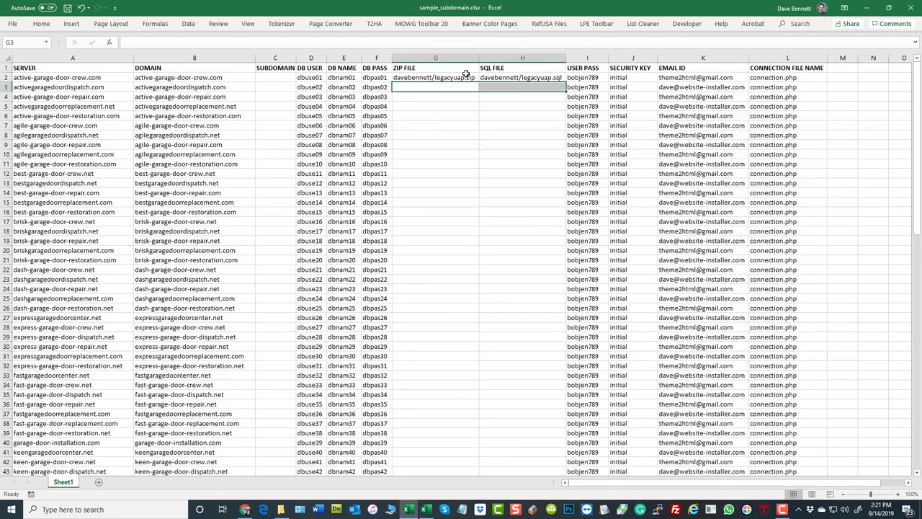
Fill the ZIP FILE and SQL FILE paths from G2:H2 down through row 100.
drag(466, 75, 536, 78)
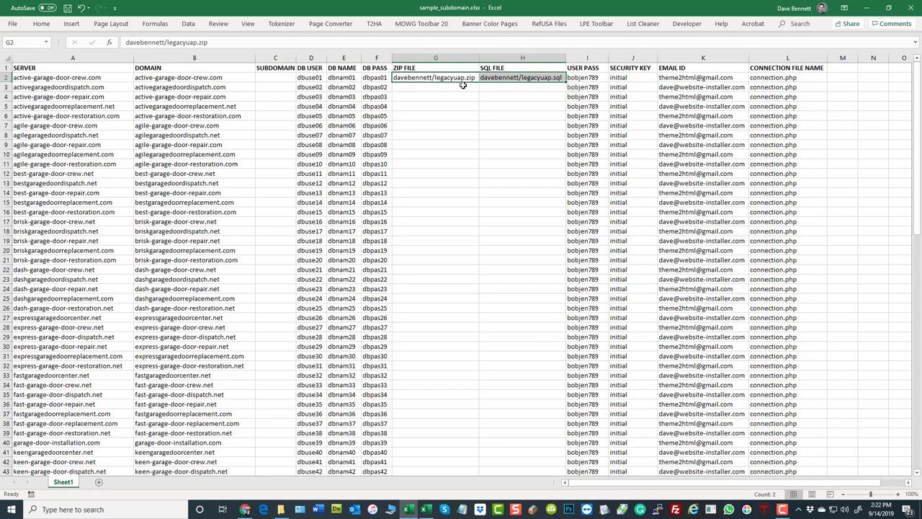
drag(466, 80, 557, 95)
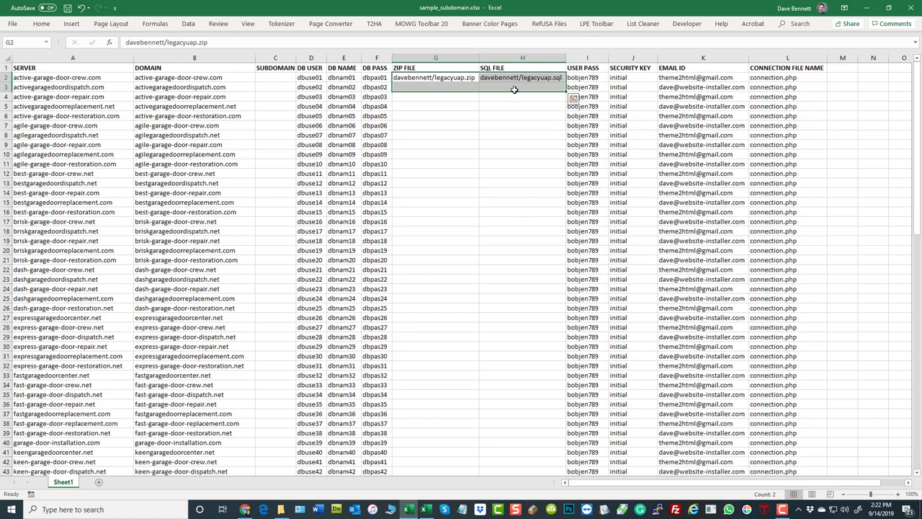
drag(466, 78, 484, 78)
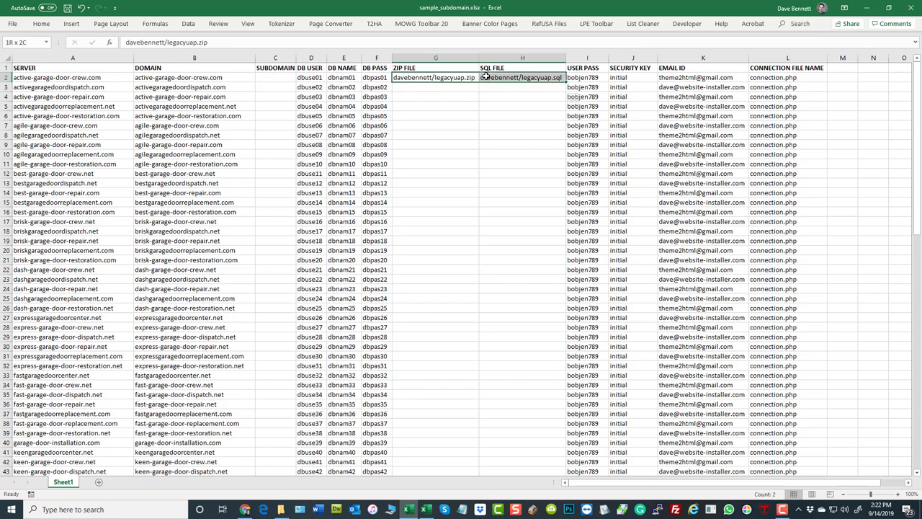
drag(566, 82, 536, 469)
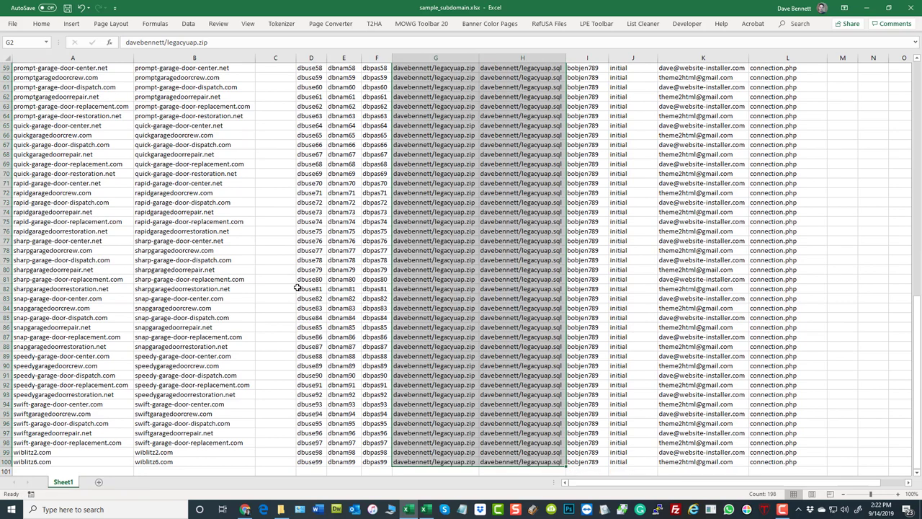
click(180, 212)
scroll(180, 214, up, 10)
scroll(180, 214, up, 9)
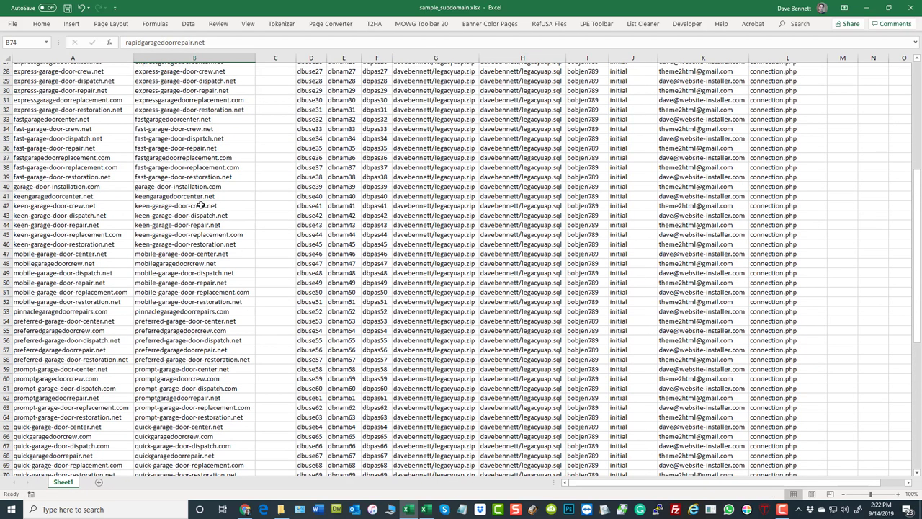
Save the workbook and copy the whole table A1:L100.
click(67, 8)
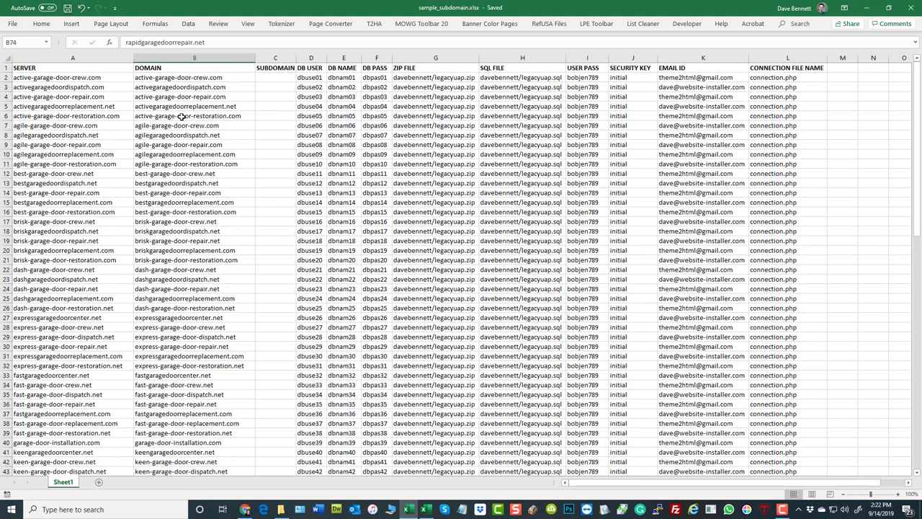
click(90, 67)
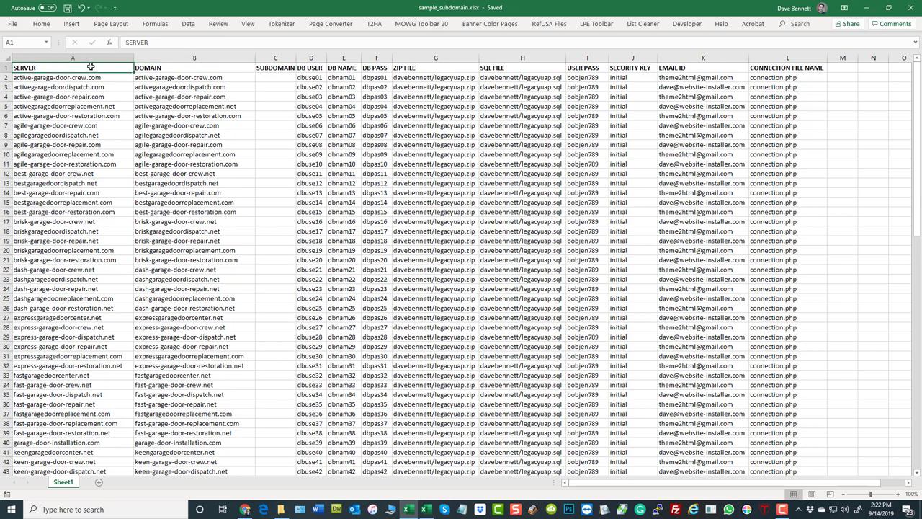
shift+click(771, 69)
scroll(763, 207, down, 20)
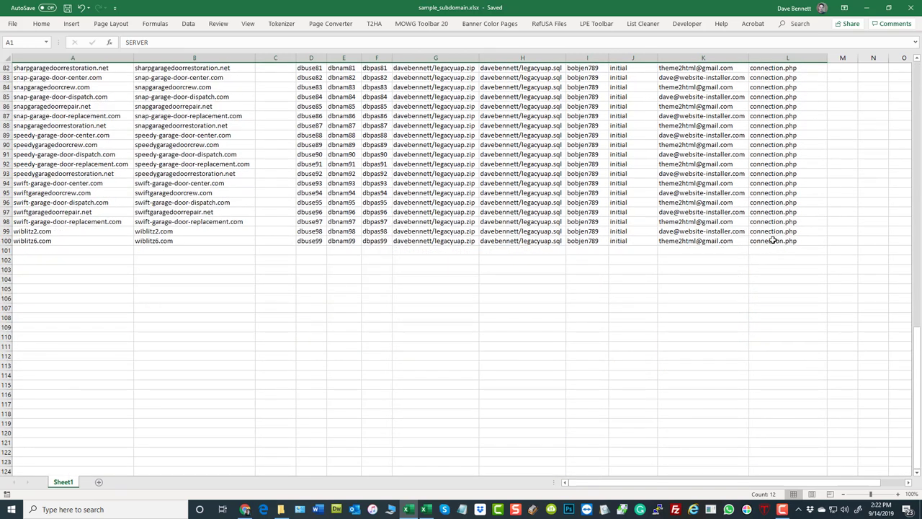
shift+click(772, 241)
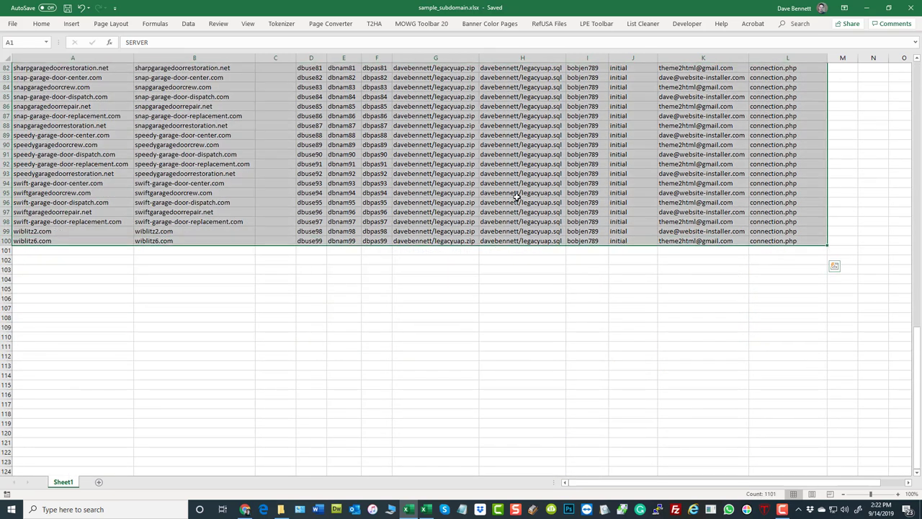
right_click(355, 136)
click(394, 157)
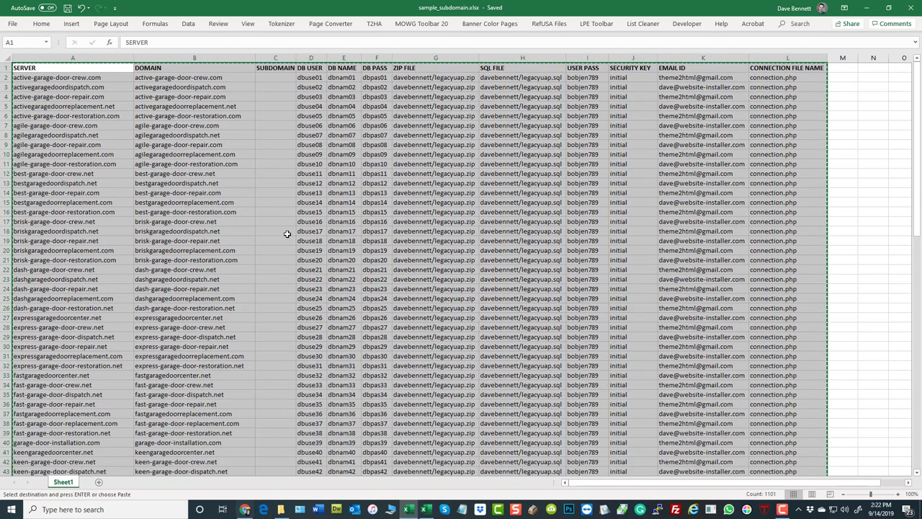
Switch to the Soft Installer Tool Dashboard.
scroll(262, 266, down, 5)
scroll(115, 249, down, 15)
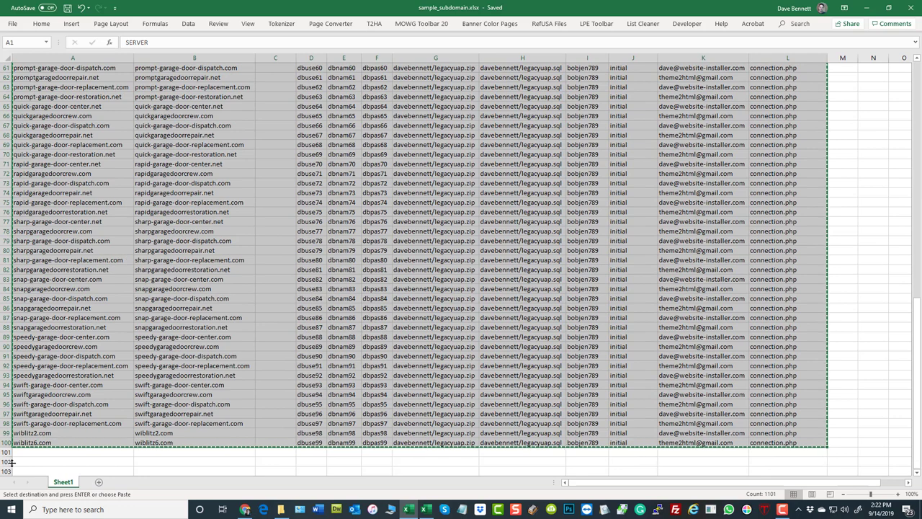
scroll(277, 296, up, 18)
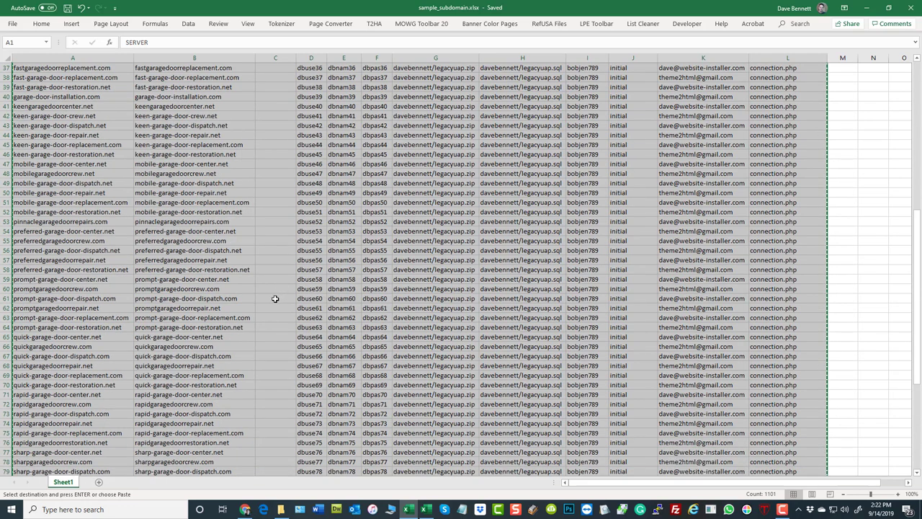
scroll(275, 305, up, 2)
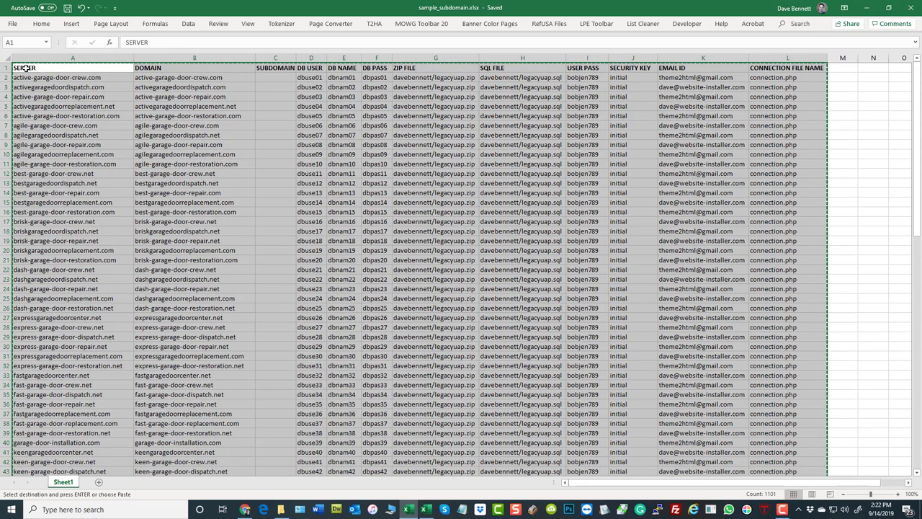
click(245, 509)
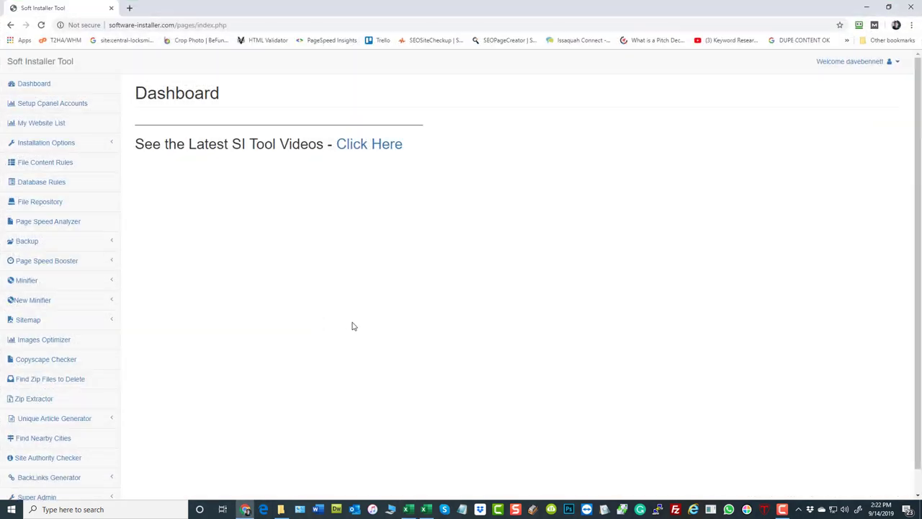
On Sub Domain Batch Installation, paste the spreadsheet rows and run Process Data.
click(41, 143)
click(61, 208)
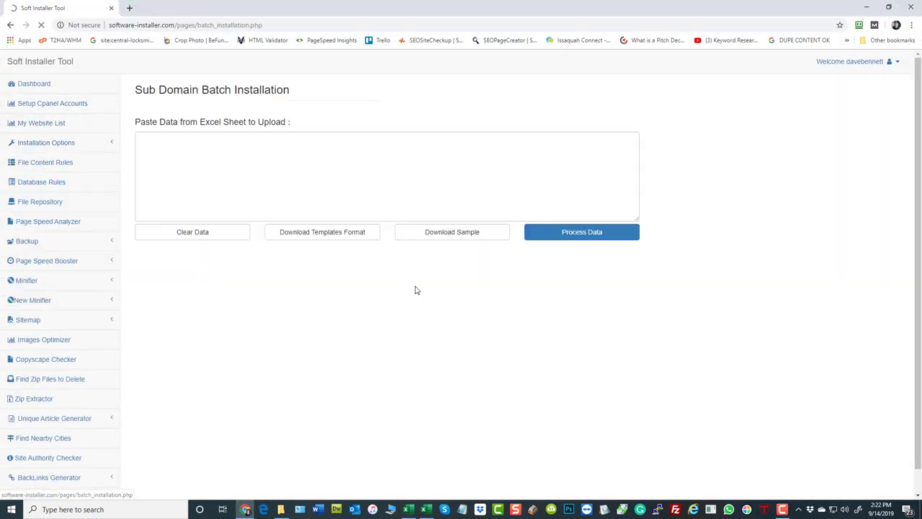
right_click(379, 143)
click(418, 216)
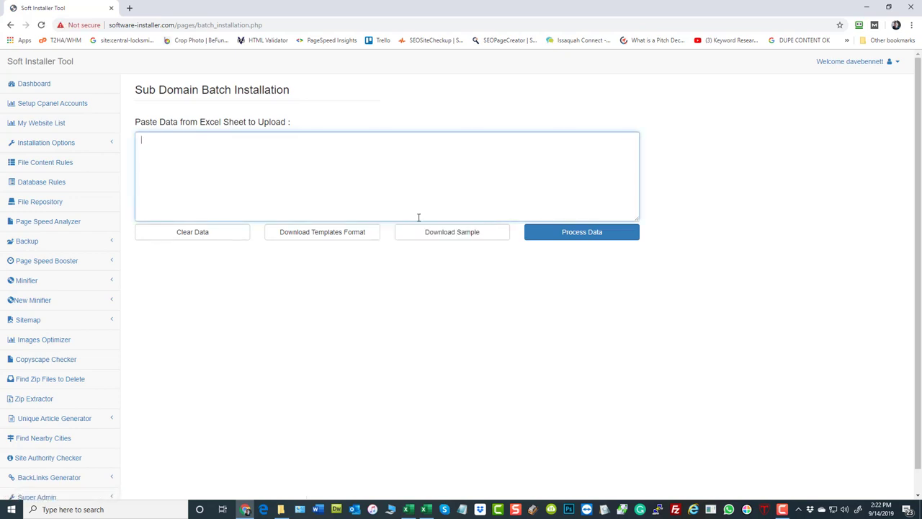
click(582, 231)
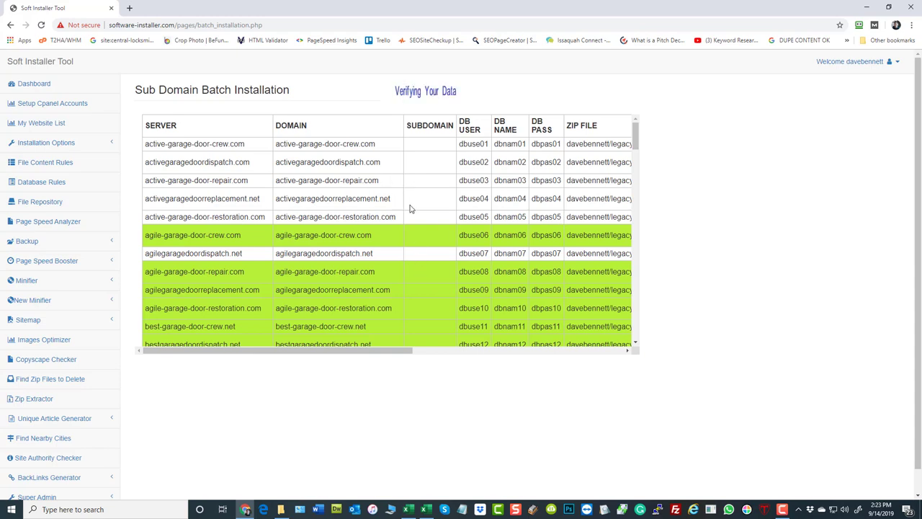
Review the Verifying Your Data table for flagged rows.
scroll(410, 206, down, 1)
scroll(410, 209, down, 15)
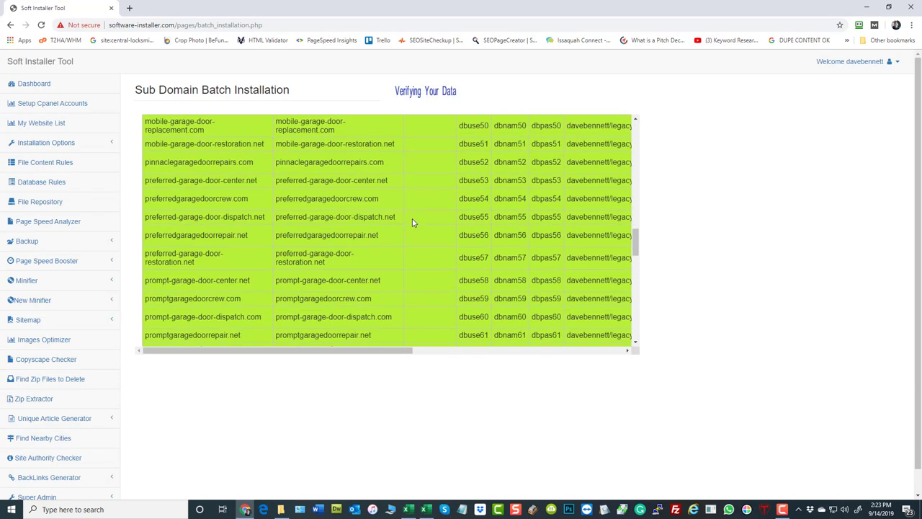
scroll(413, 222, down, 6)
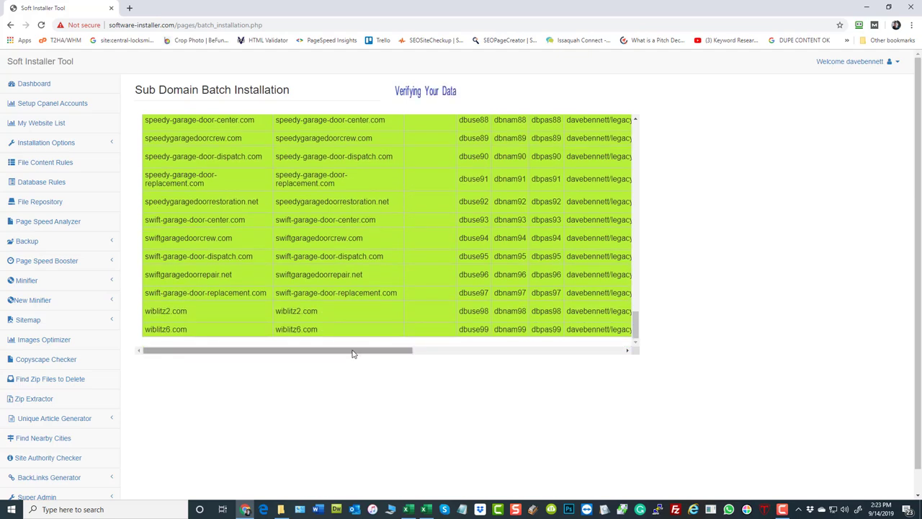
drag(353, 351, 586, 358)
scroll(572, 233, up, 10)
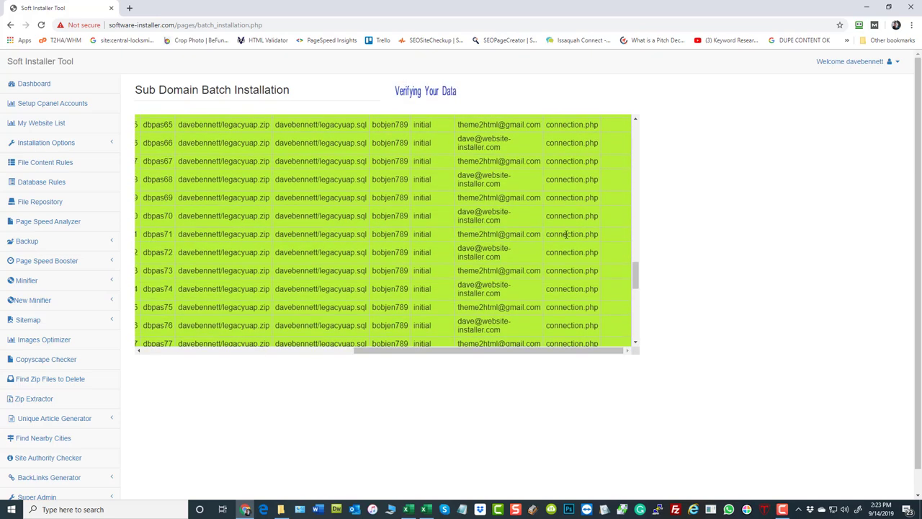
scroll(566, 234, up, 10)
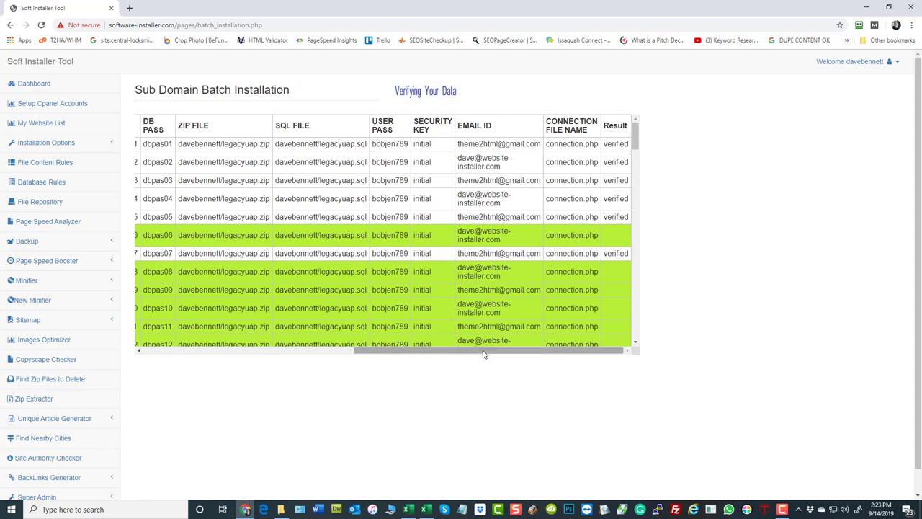
drag(485, 351, 228, 356)
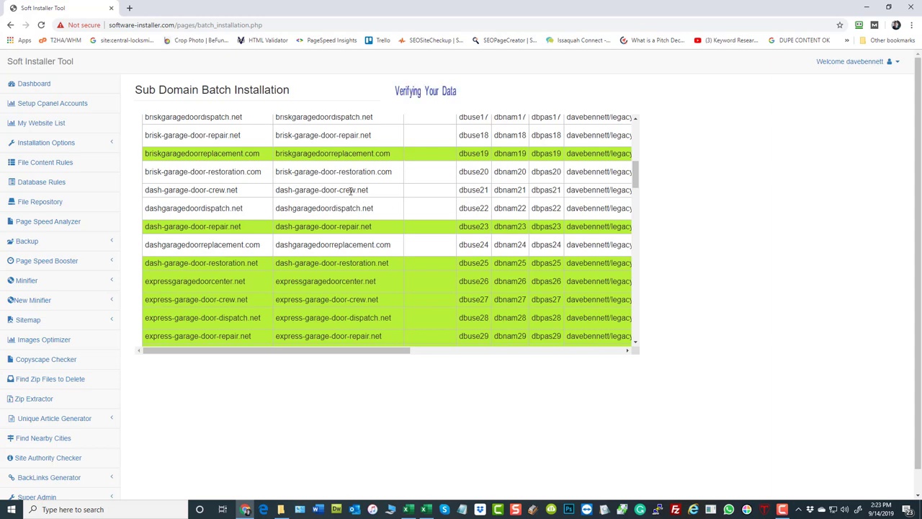
scroll(351, 190, up, 3)
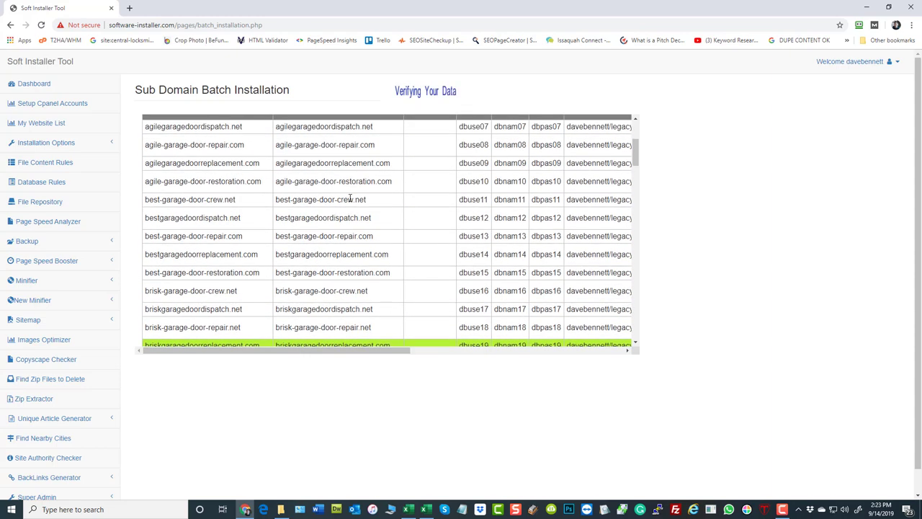
scroll(351, 197, up, 1)
scroll(329, 206, down, 2)
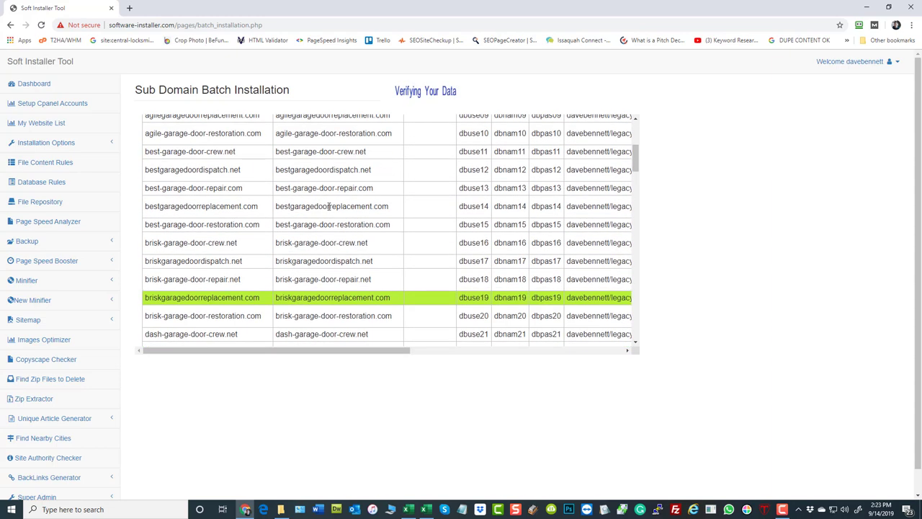
Delete the agile-garage-door-crew.com row 7 from sample_subdomain.xlsx.
click(425, 510)
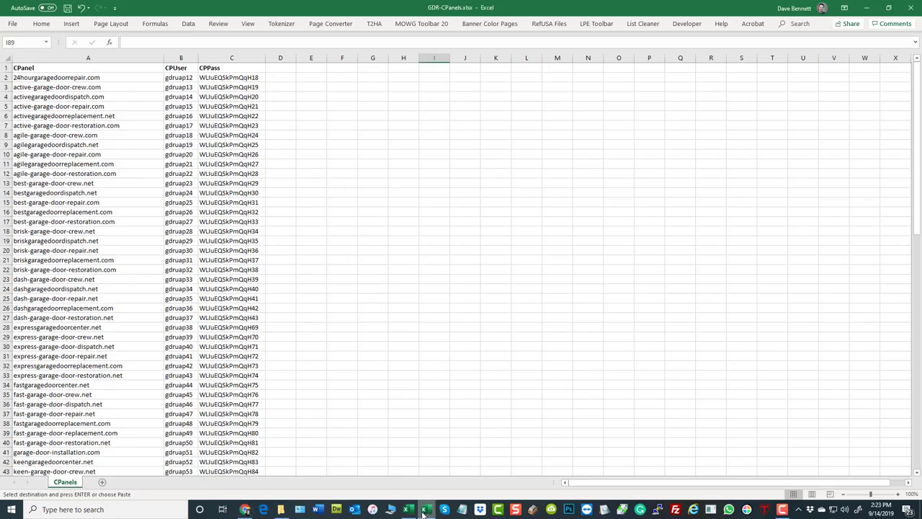
click(408, 510)
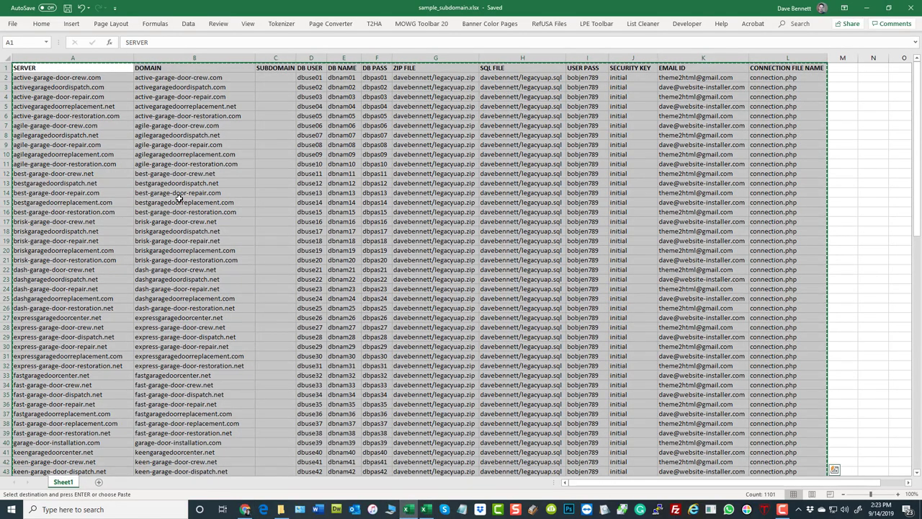
click(182, 203)
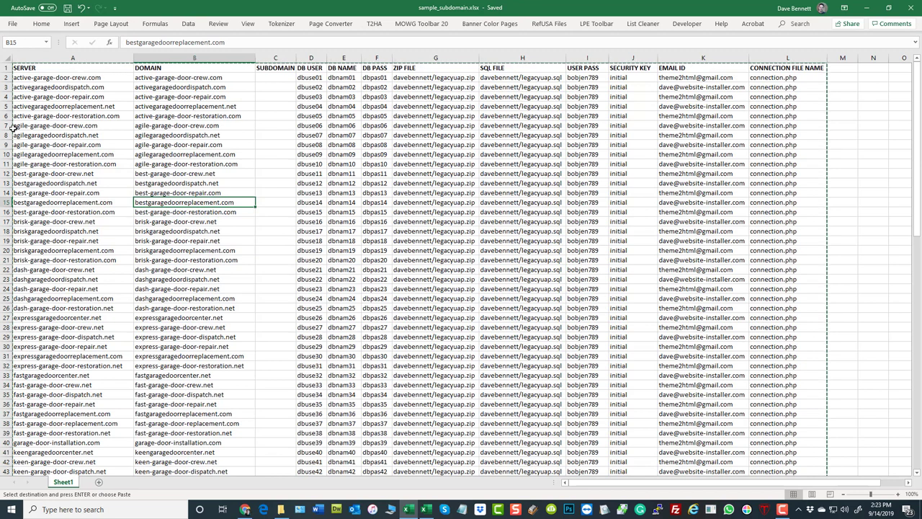
click(5, 125)
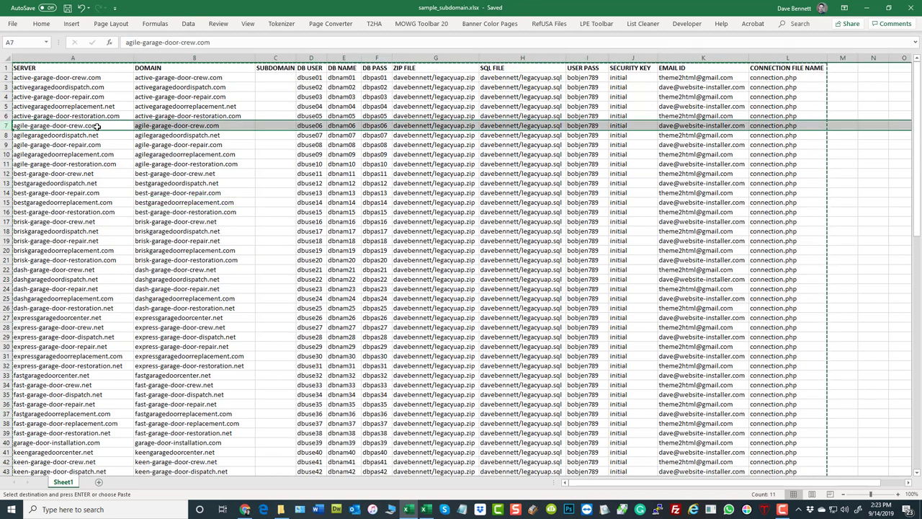
right_click(99, 128)
click(121, 205)
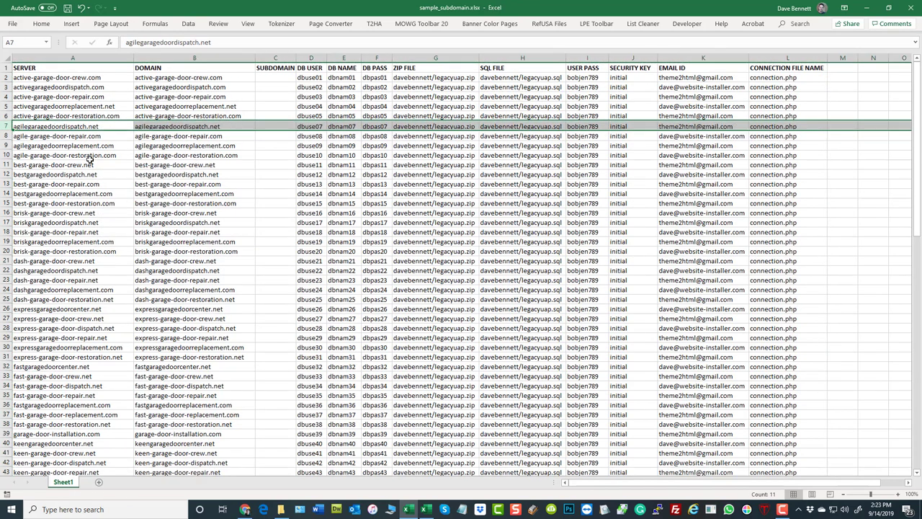
Select the briskgaragedoorreplacement.com row 19, then return to the verification table.
key(Down)
key(Down)
key(Down)
key(Down)
scroll(150, 264, down, 5)
scroll(160, 284, up, 2)
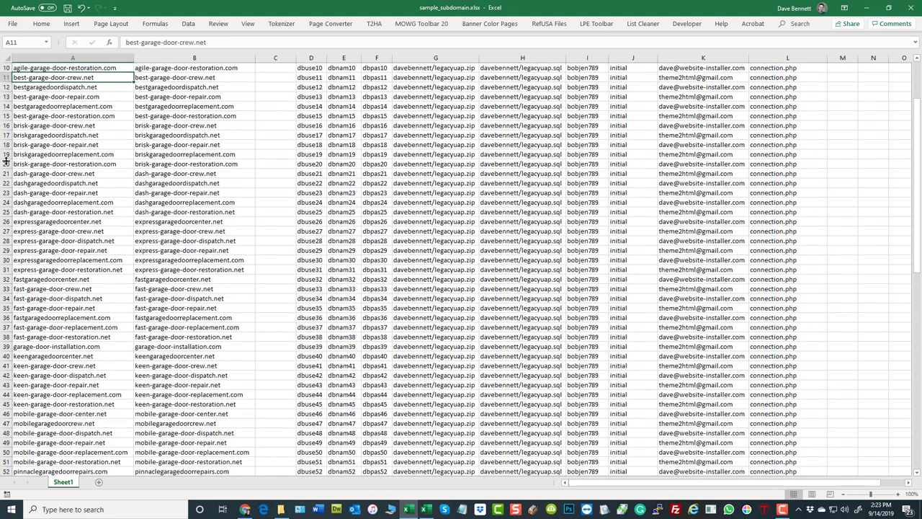
click(5, 154)
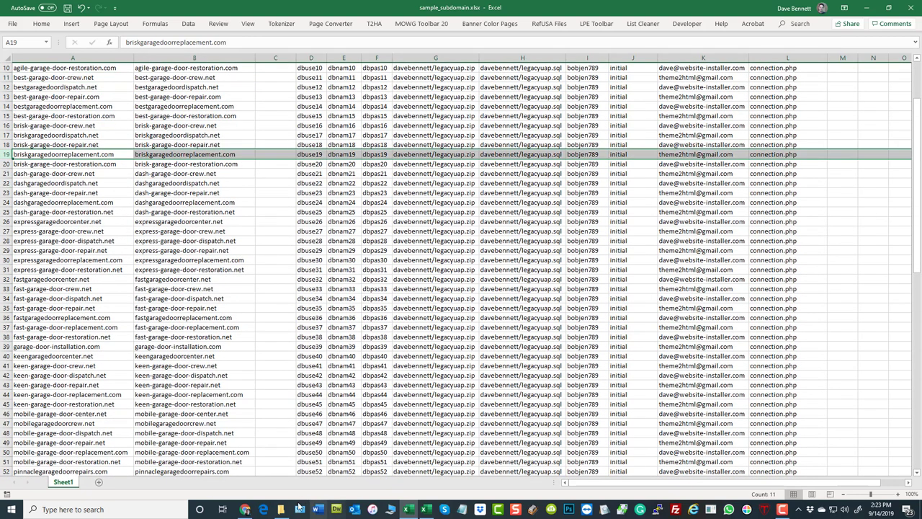
click(245, 509)
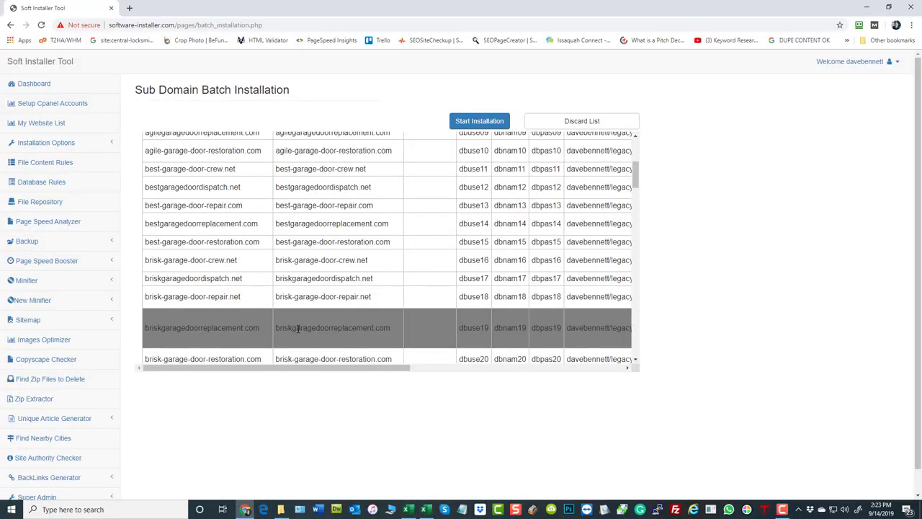
Delete the briskgaragedoorreplacement.com row 19 and save sample_subdomain.xlsx.
click(427, 512)
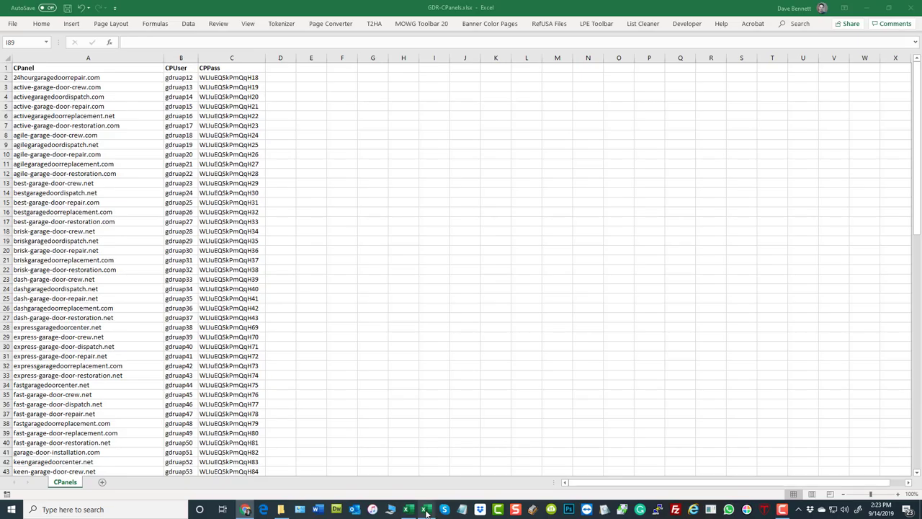
click(408, 509)
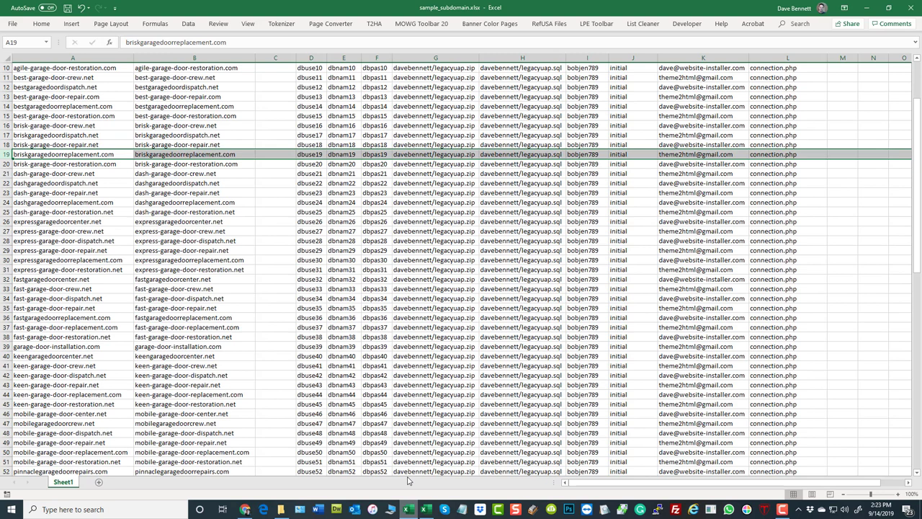
right_click(83, 154)
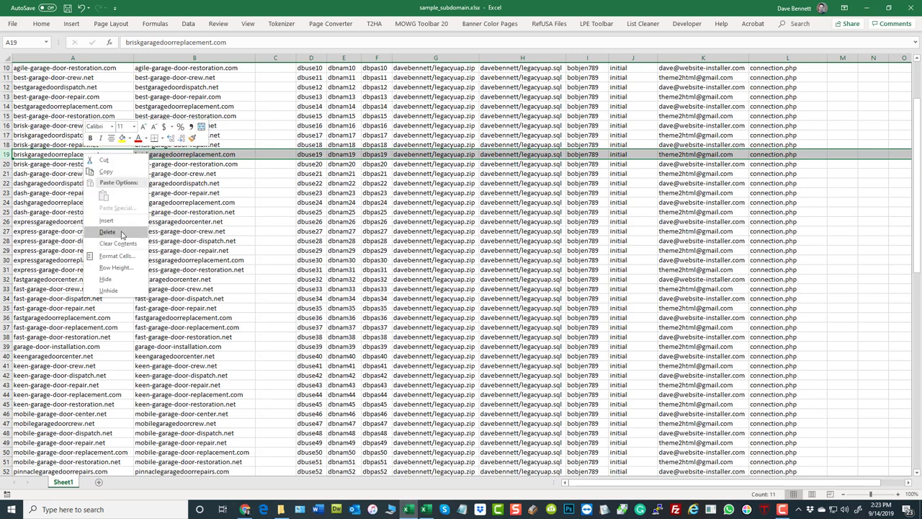
click(124, 234)
click(67, 8)
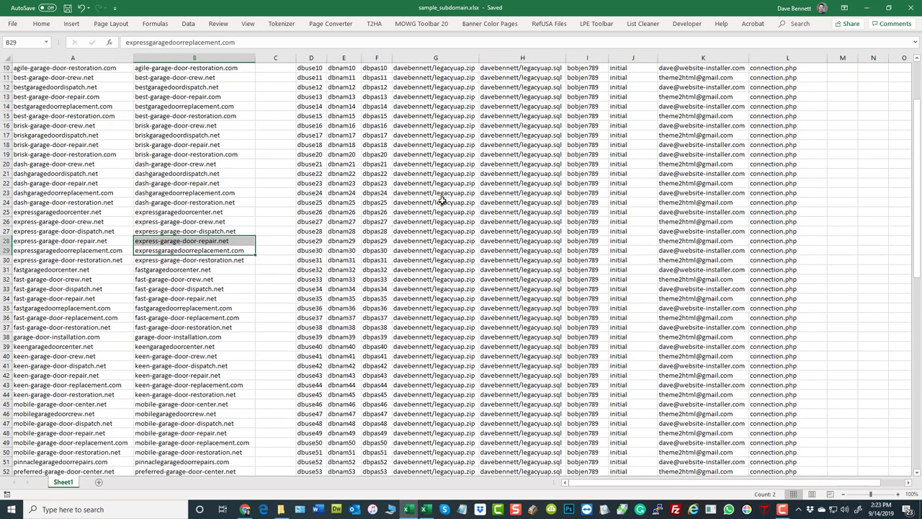
Select the full data range A1:L98 for copying.
scroll(445, 202, up, 3)
click(80, 68)
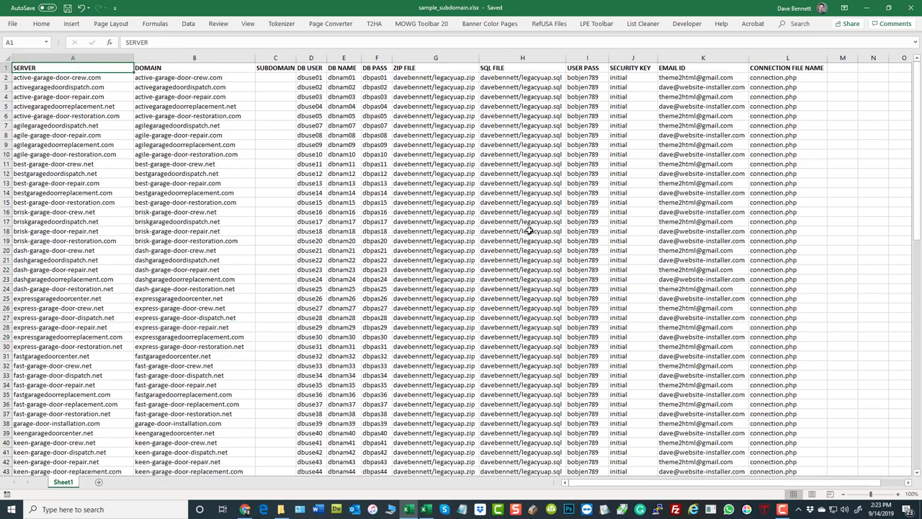
scroll(695, 154, down, 20)
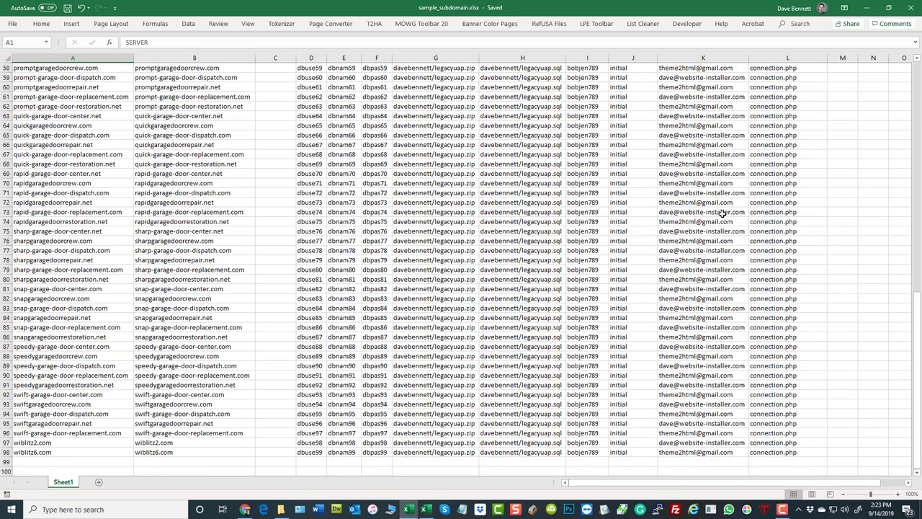
shift+click(772, 394)
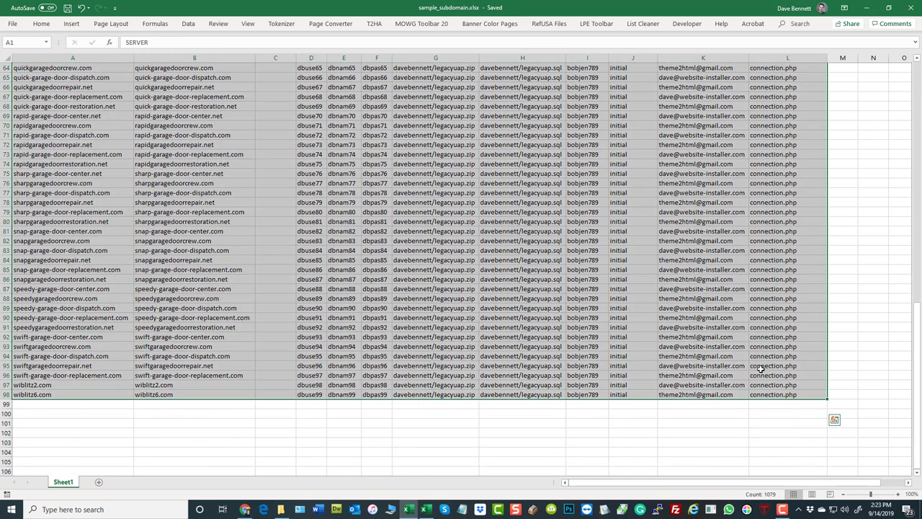
right_click(327, 126)
Copy A1:L98, discard and clear the old list, then paste and process the corrected rows.
click(354, 148)
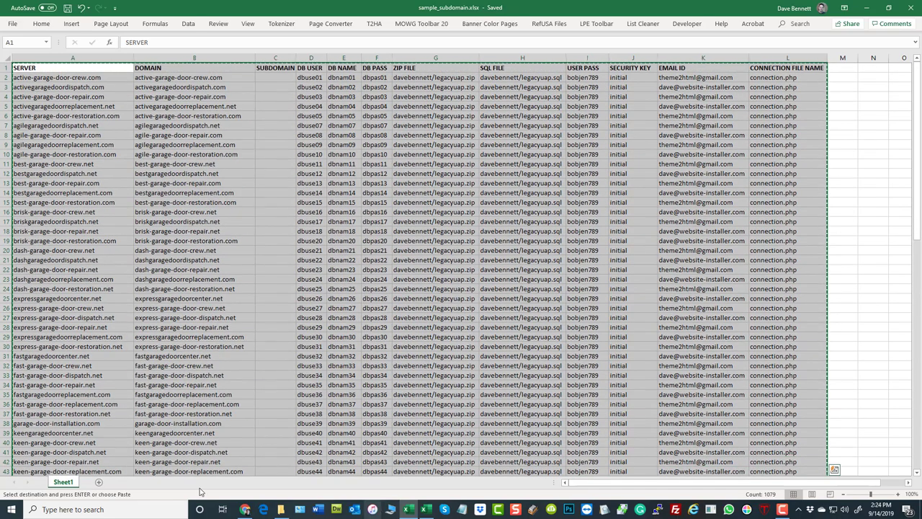
click(245, 509)
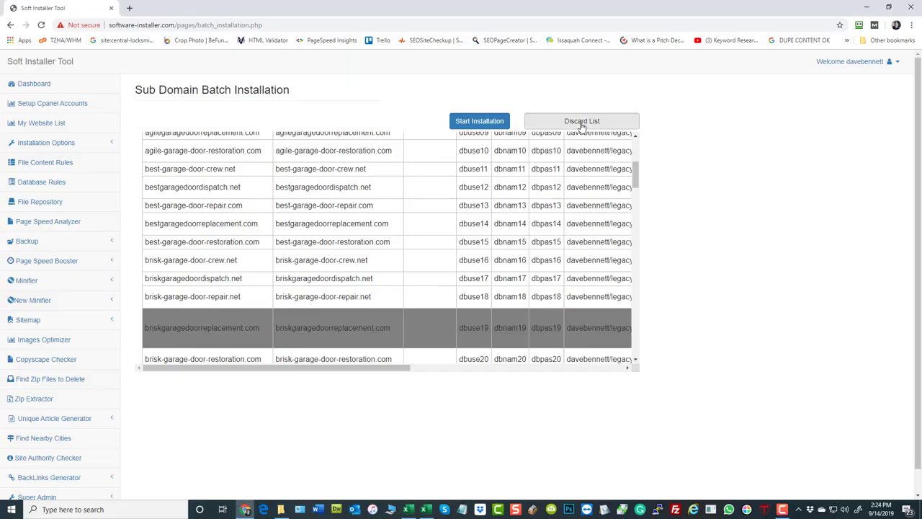
click(582, 123)
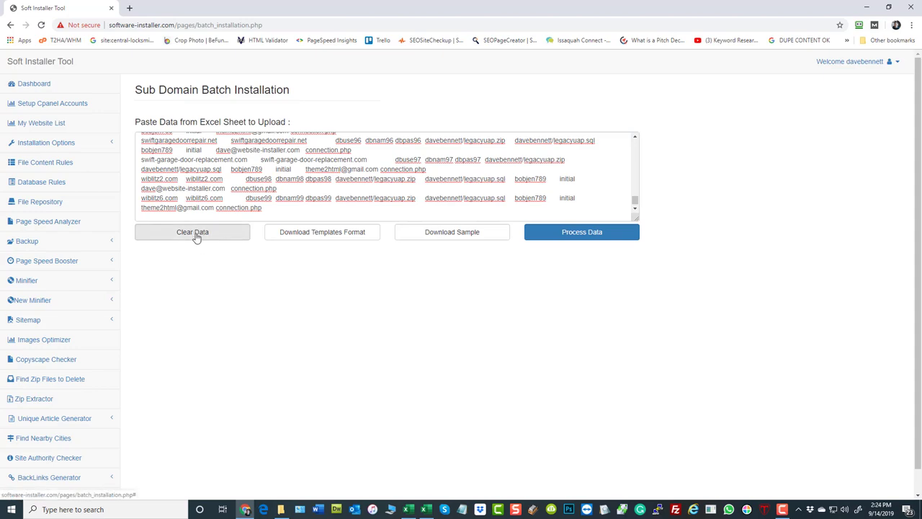
click(195, 231)
click(216, 162)
key(ctrl+v)
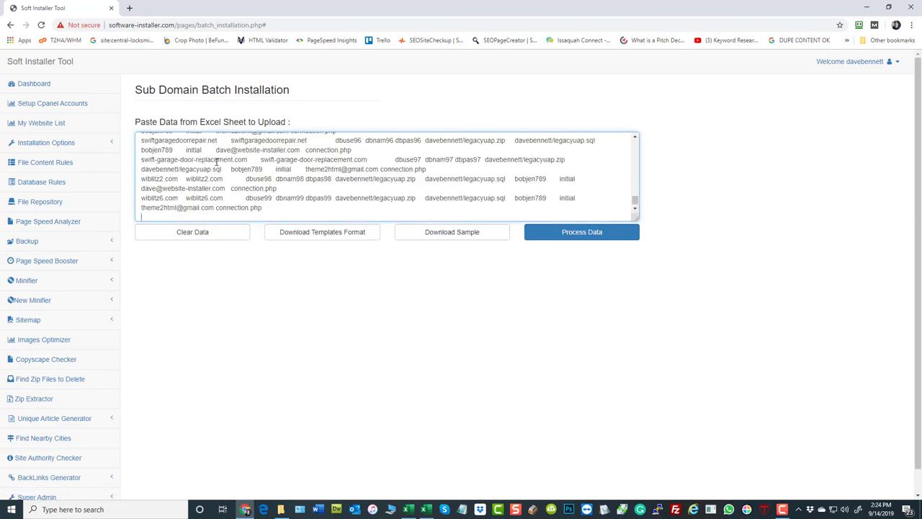
click(569, 232)
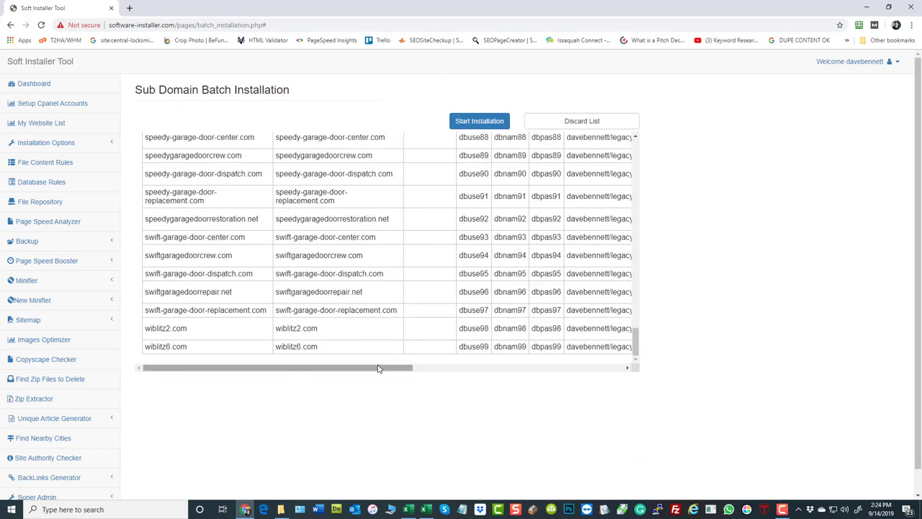
Return to the top of the verified batch table and start the installation.
drag(377, 367, 604, 372)
scroll(606, 300, up, 3)
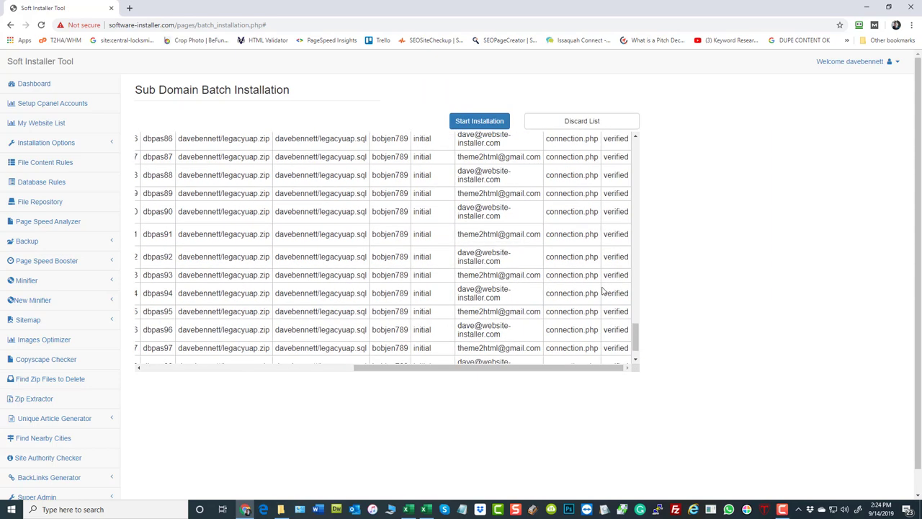
scroll(616, 193, up, 15)
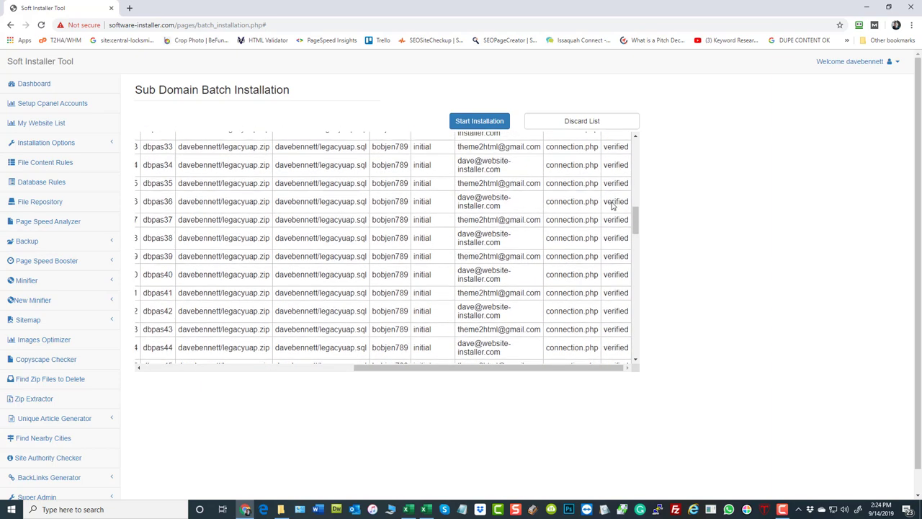
scroll(611, 205, up, 5)
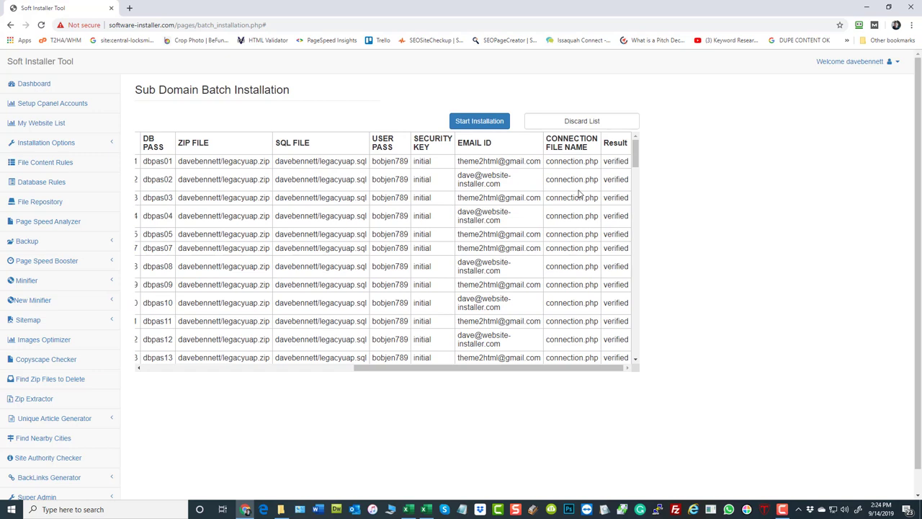
click(882, 511)
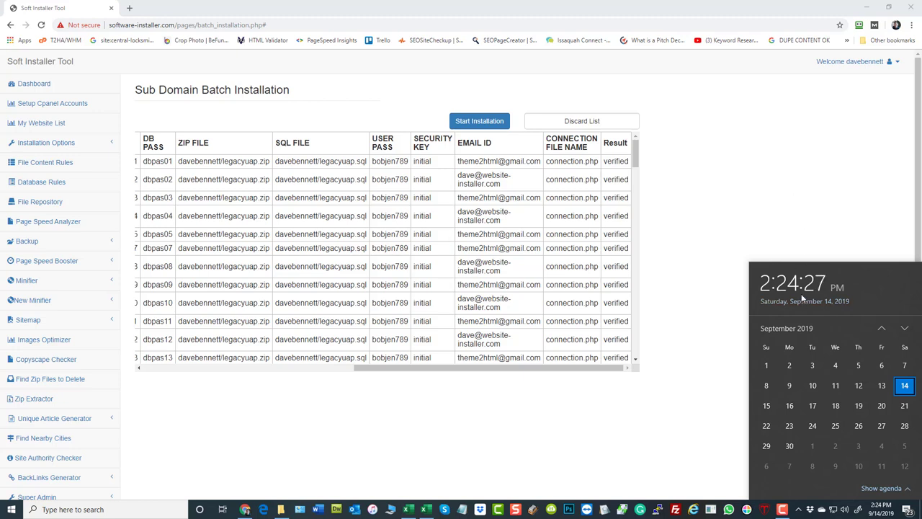
click(472, 122)
Start the batch installation and scroll the table until the first four subdomains show Click Me results.
click(508, 79)
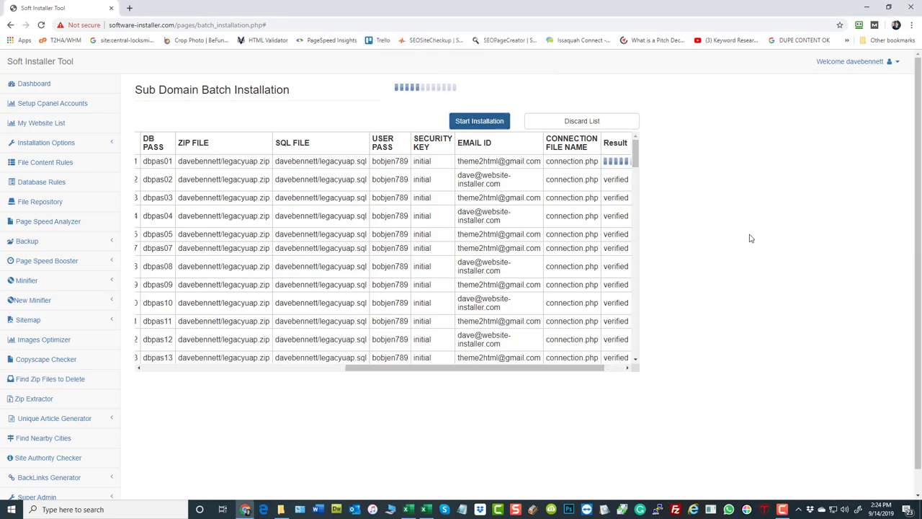
drag(582, 368, 626, 370)
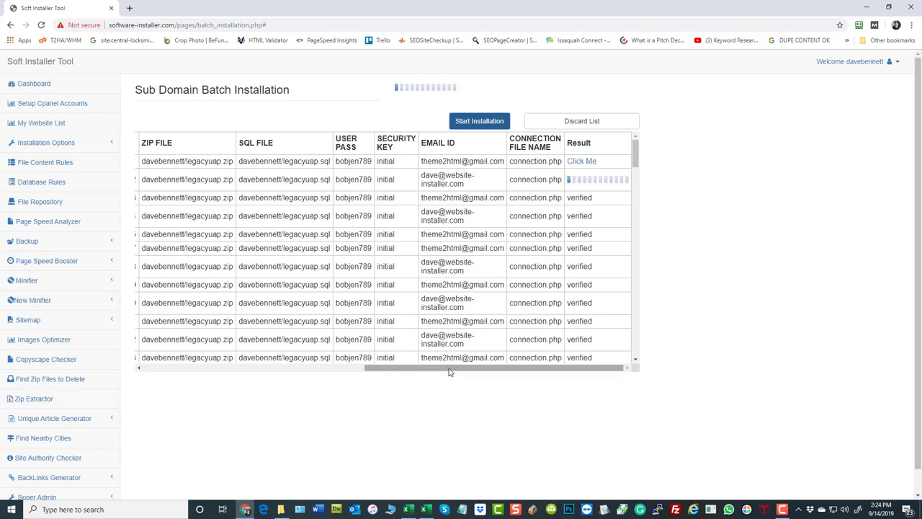
drag(449, 372, 227, 371)
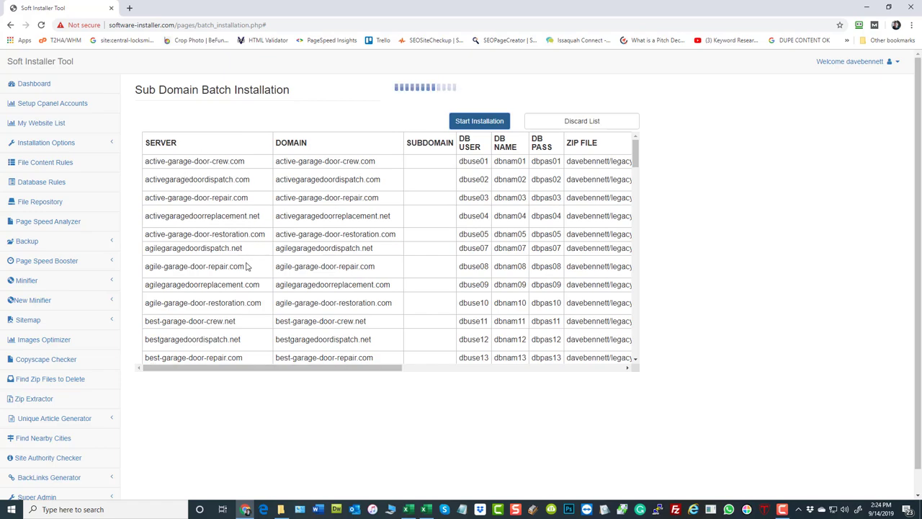
scroll(248, 270, down, 10)
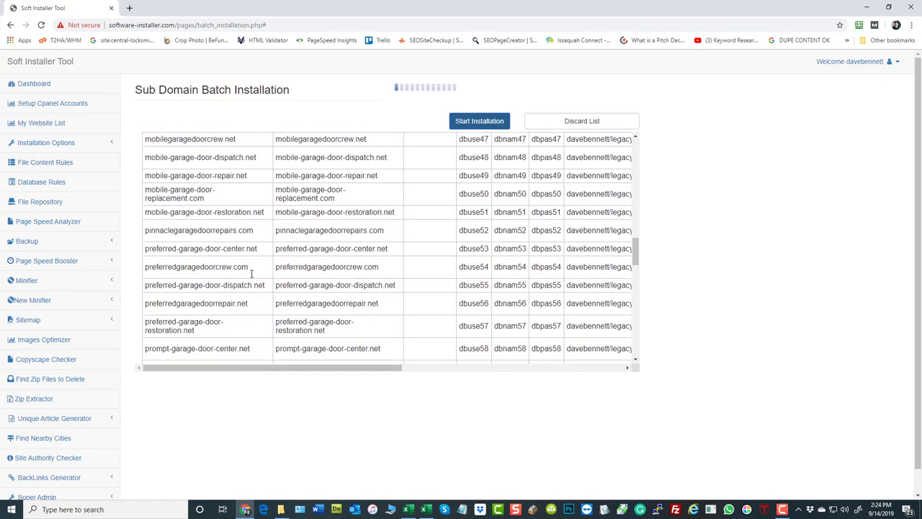
scroll(252, 273, down, 10)
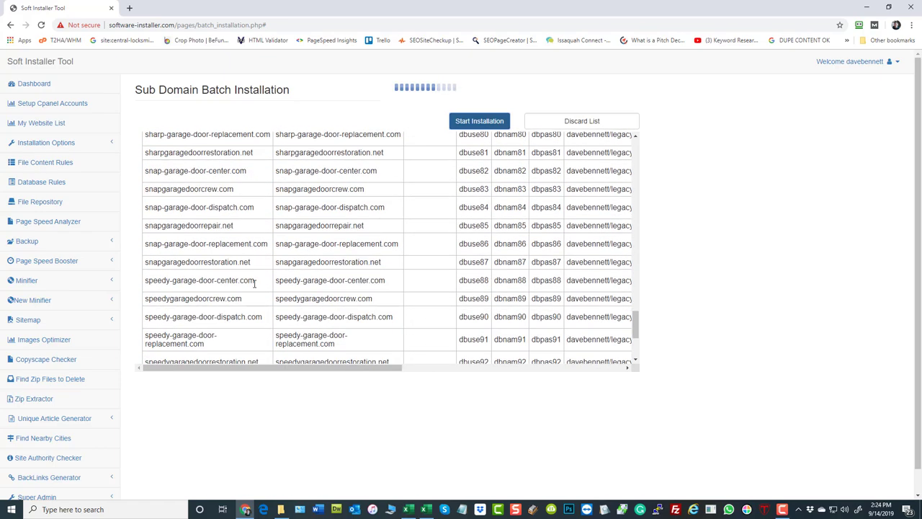
scroll(253, 285, down, 3)
scroll(255, 291, up, 18)
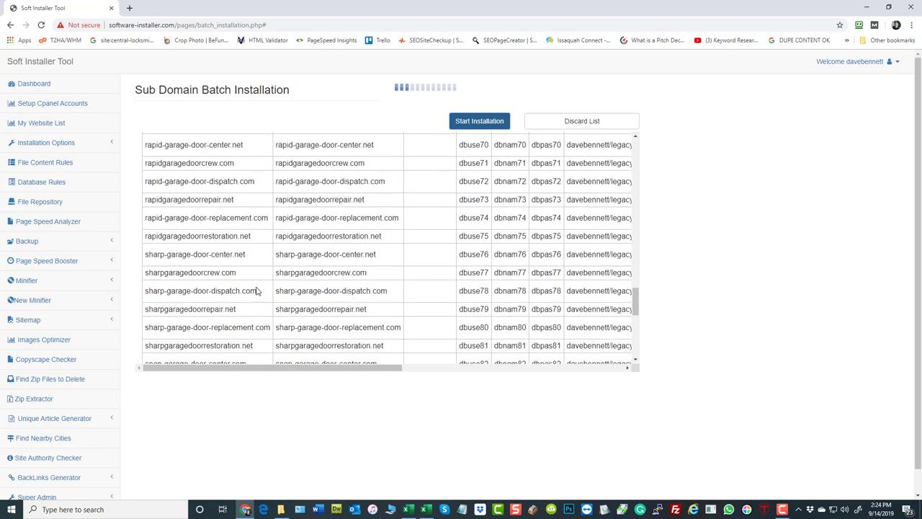
scroll(263, 299, up, 2)
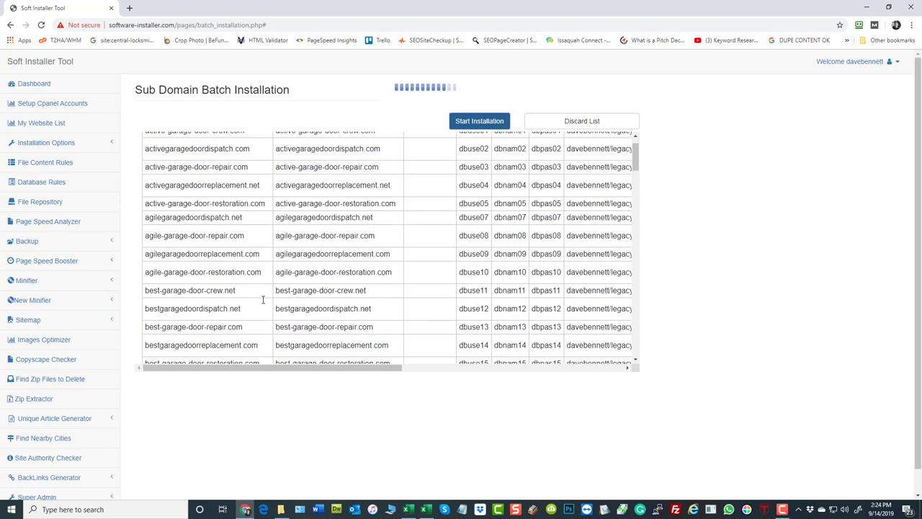
drag(329, 368, 582, 385)
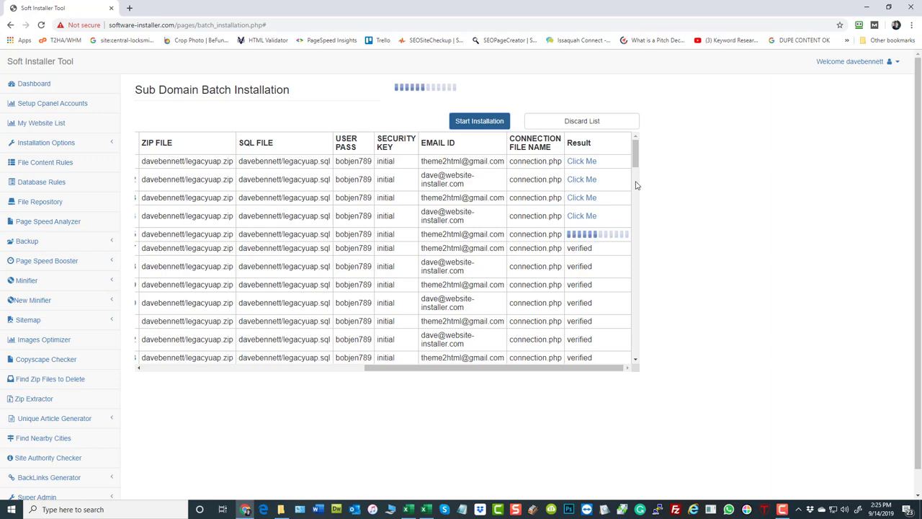
Scroll through the table's Result column while about a dozen subdomain installs complete.
drag(637, 157, 646, 350)
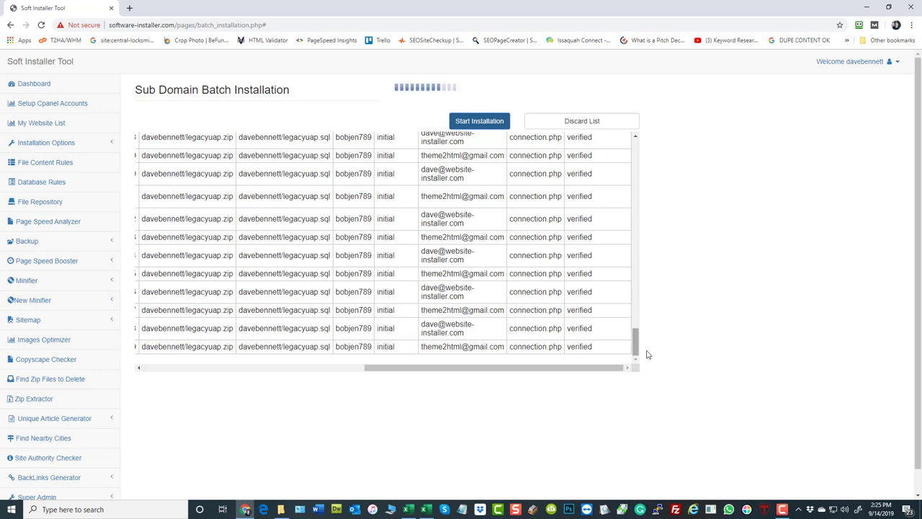
drag(638, 349, 643, 166)
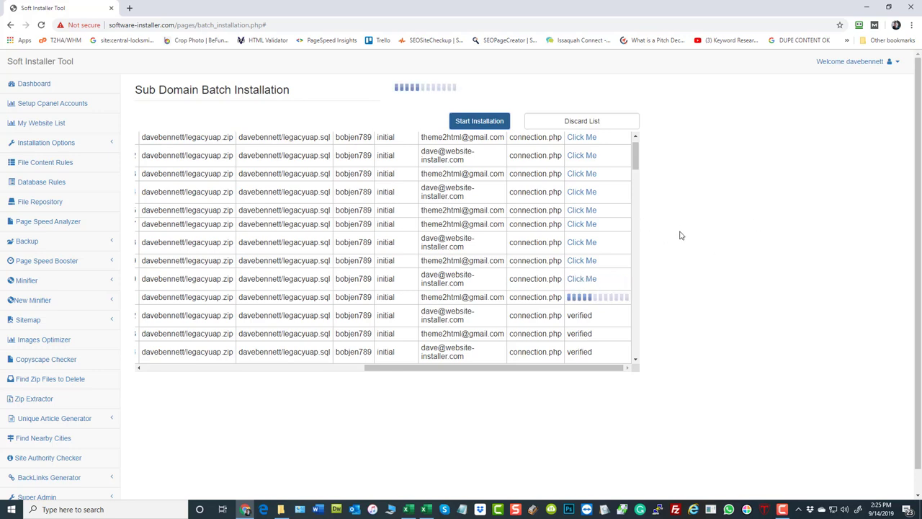
scroll(573, 208, up, 1)
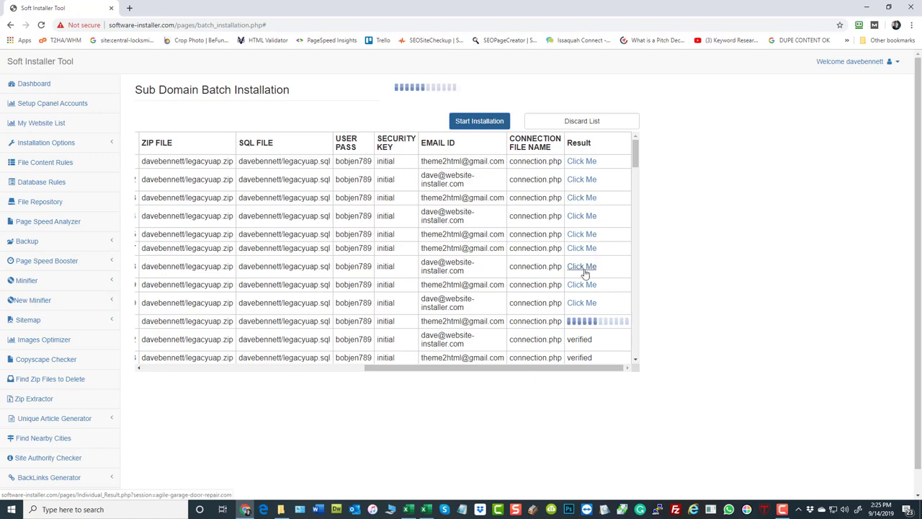
scroll(603, 238, down, 3)
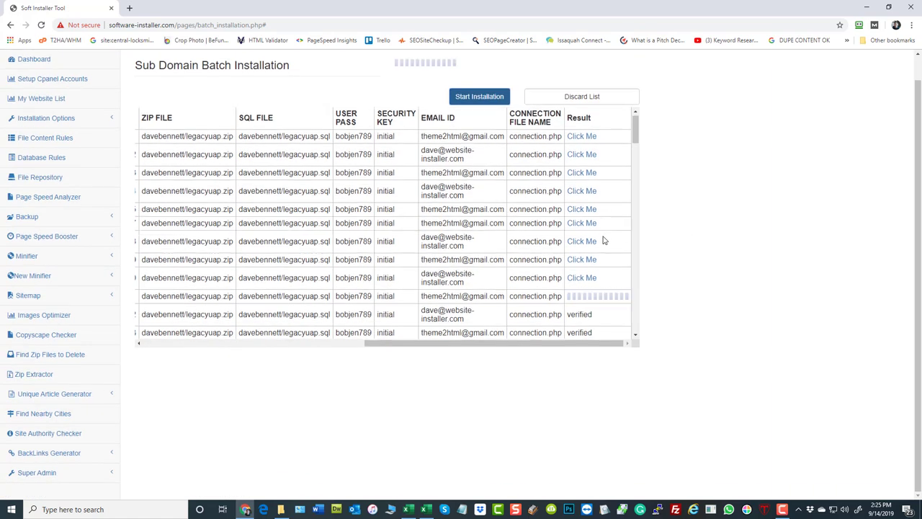
scroll(603, 243, down, 2)
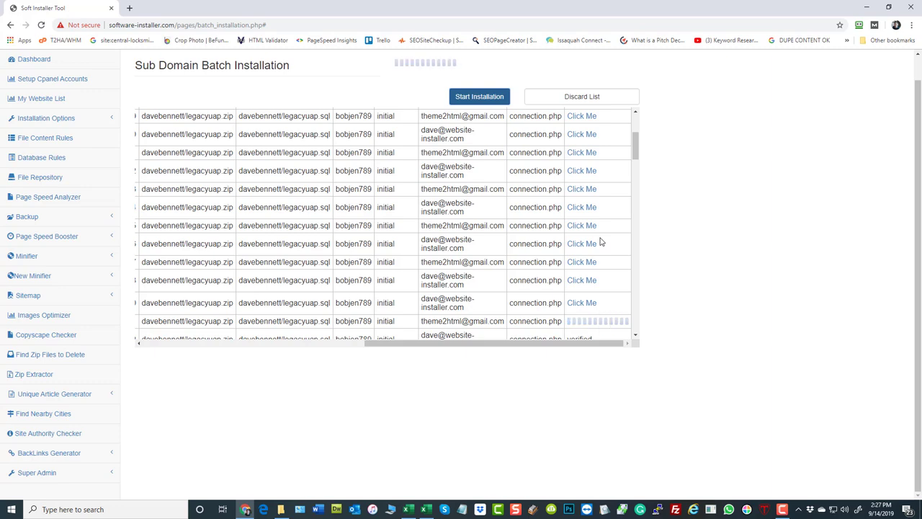
Scroll down to check rows verified with legacyuap.zip, legacyuap.sql and connection.php.
scroll(526, 240, down, 3)
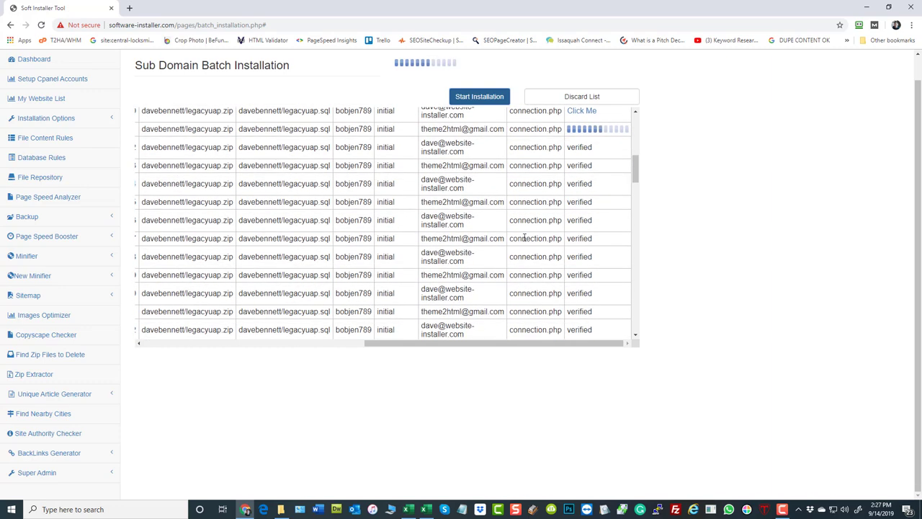
scroll(525, 239, down, 4)
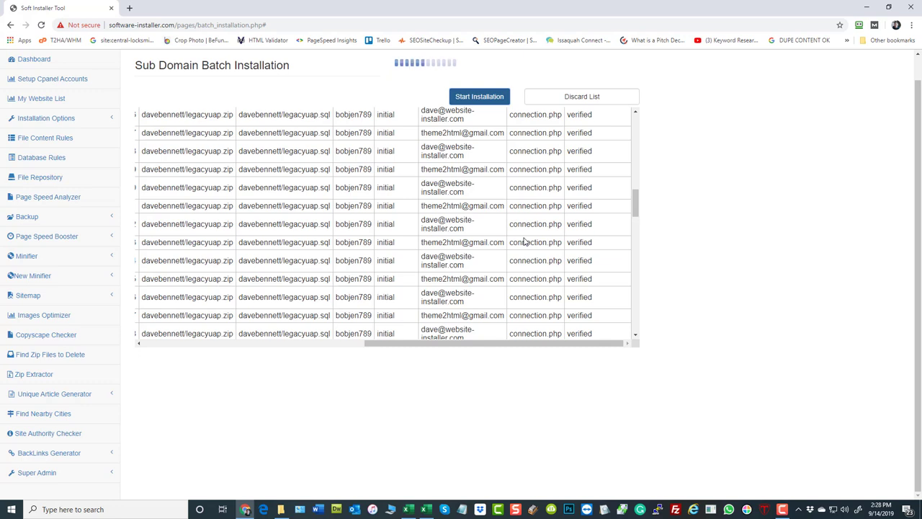
Expand Installation Options in the sidebar, then minimize Chrome to reveal the sample_subdomain.xlsx sheet.
click(46, 118)
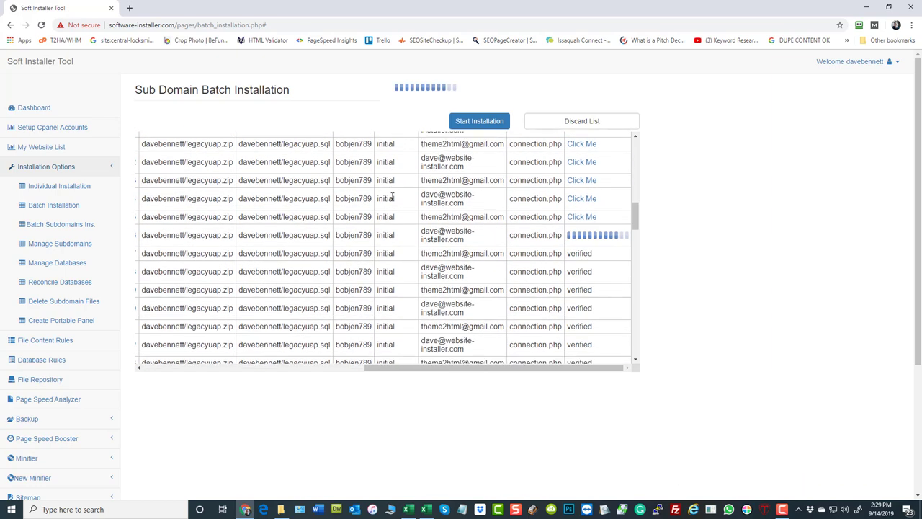
scroll(392, 197, down, 3)
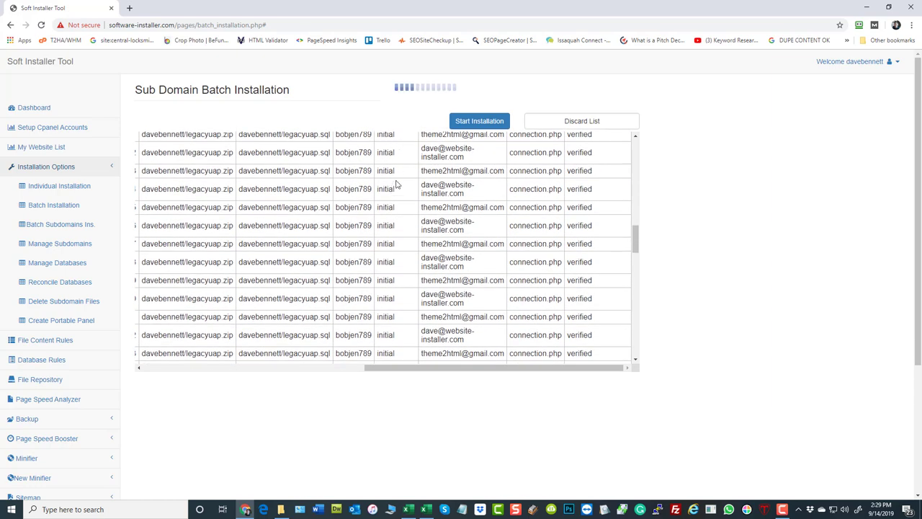
click(867, 8)
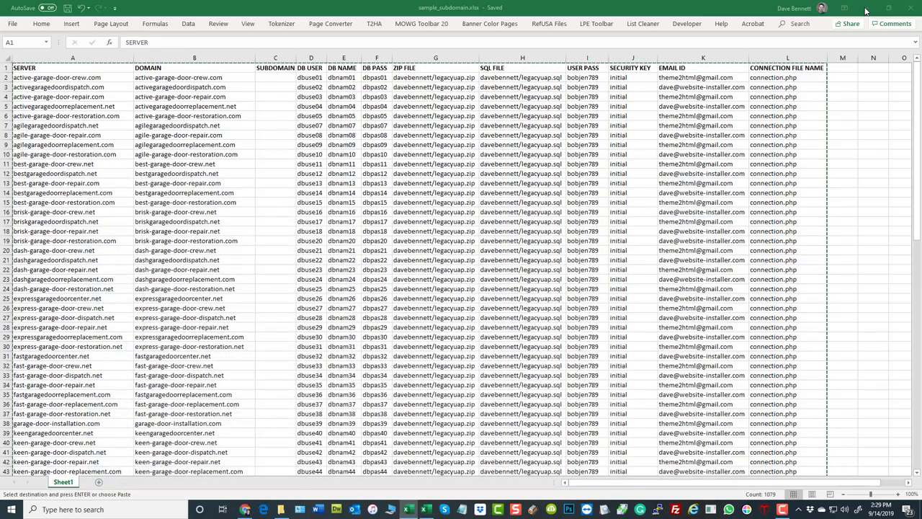
Copy the CPanel domain column from GDR-CPanels.xlsx into column A of a new Sheet1.
click(425, 509)
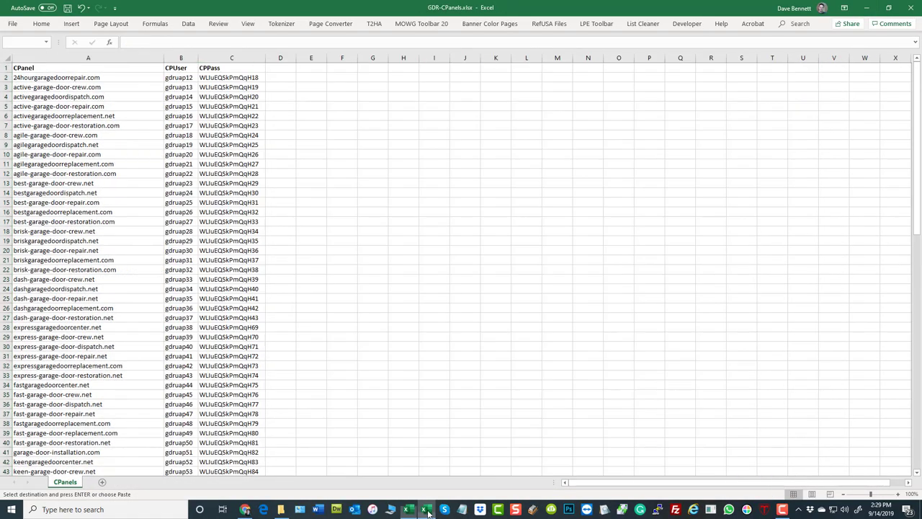
click(403, 239)
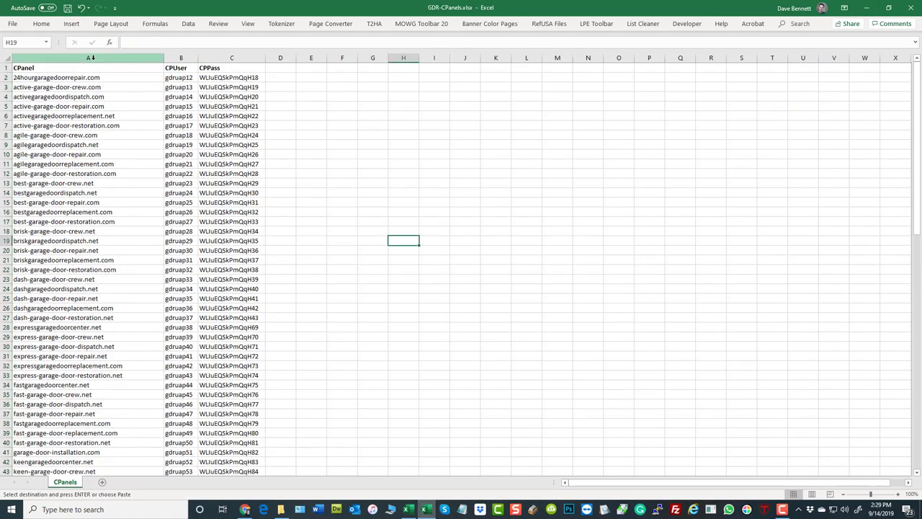
click(91, 58)
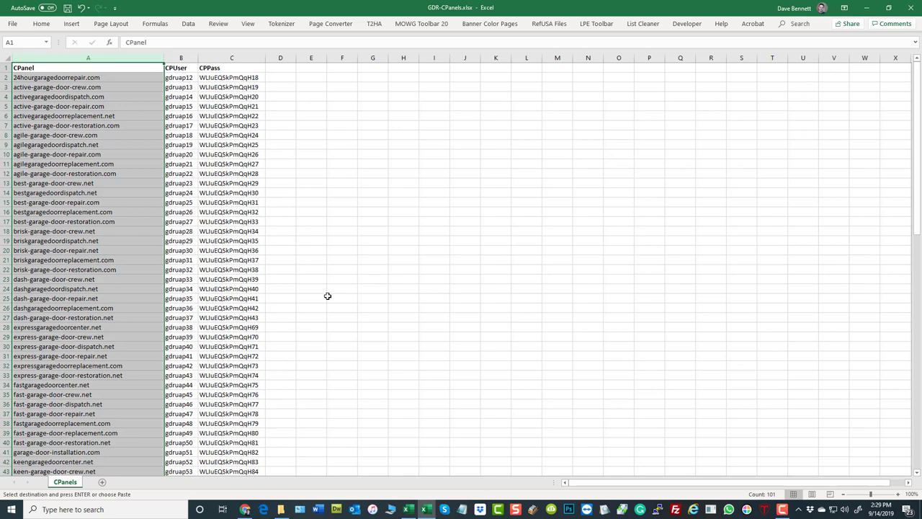
click(101, 481)
key(ctrl+space)
key(ctrl+v)
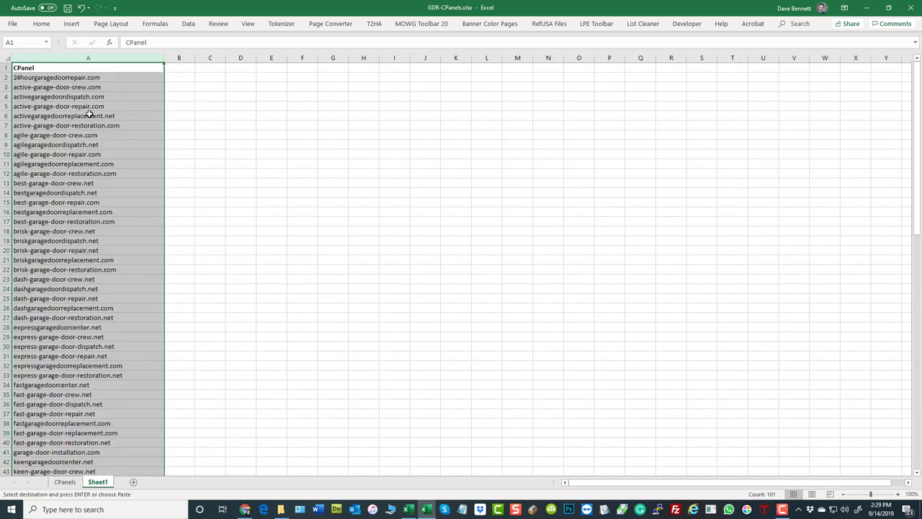
Delete the CPanel header row so the list starts at 24hourgaragedoorrepair.com.
click(302, 135)
click(7, 67)
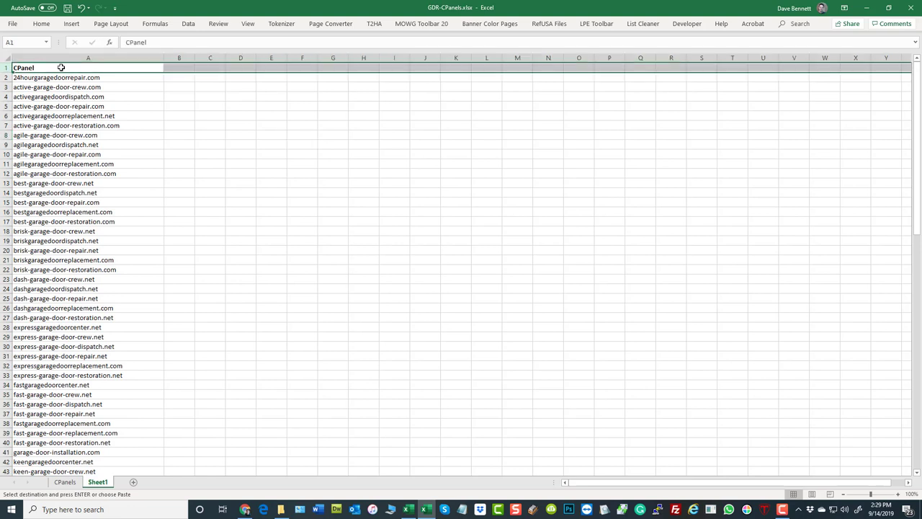
right_click(62, 67)
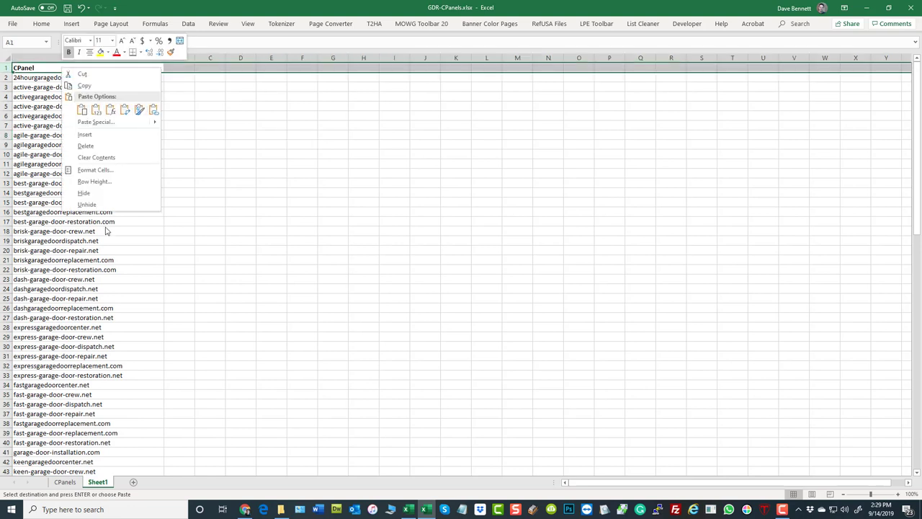
click(95, 146)
click(275, 180)
click(179, 67)
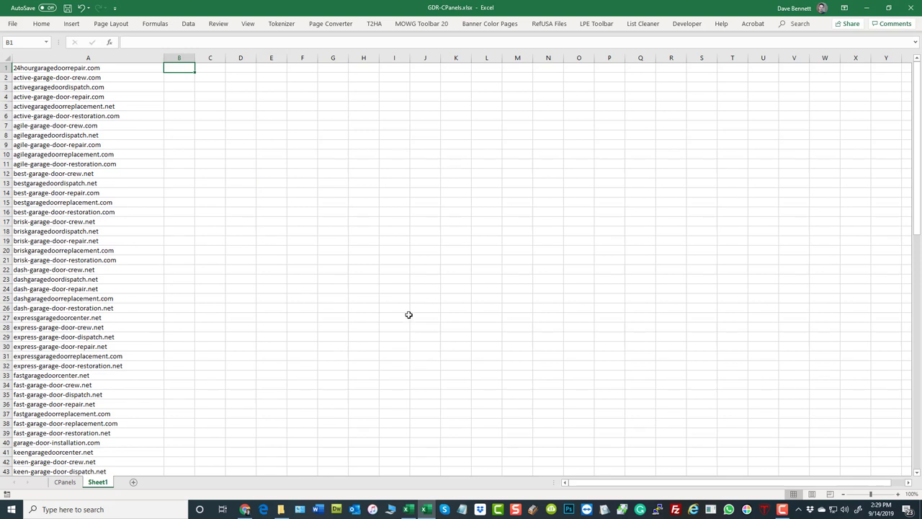
Begin typing '/administrator/var.php into cell B1 beside 24hourgaragedoorrepair.com.
key(alt)
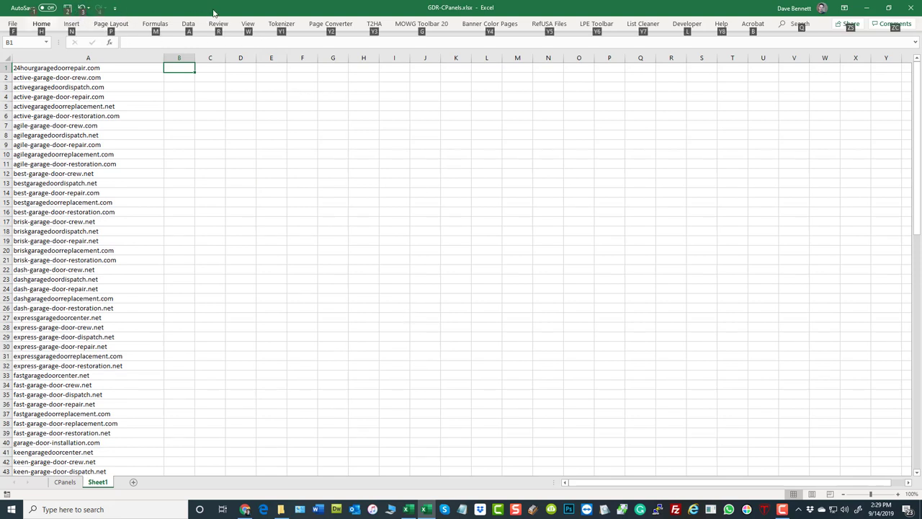
click(335, 194)
click(184, 68)
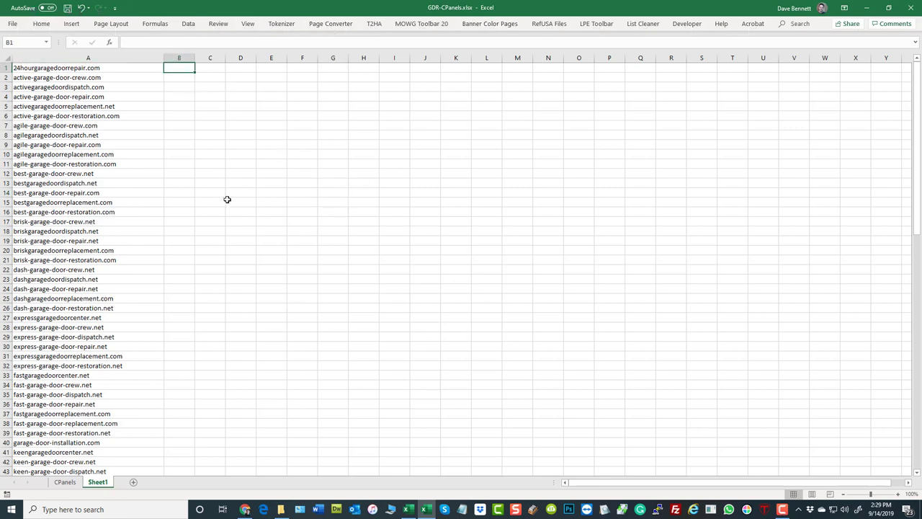
text('/adm)
text(inistrator)
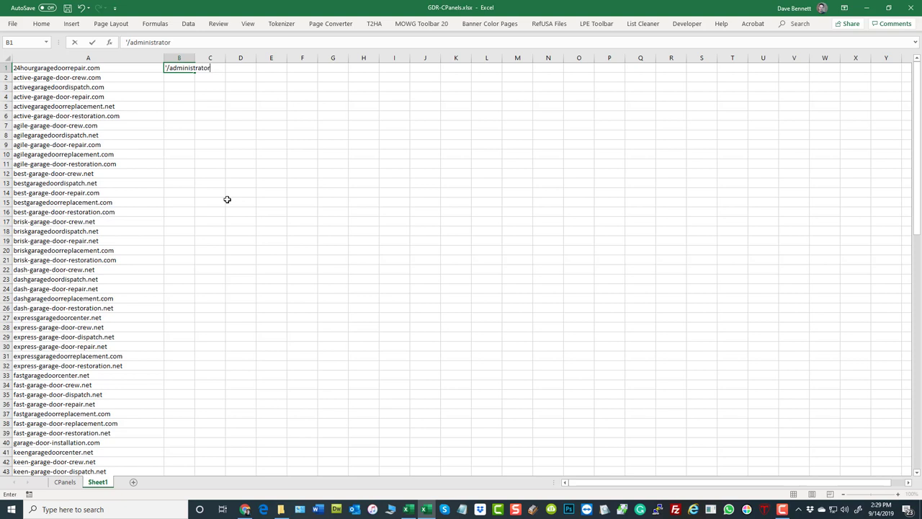
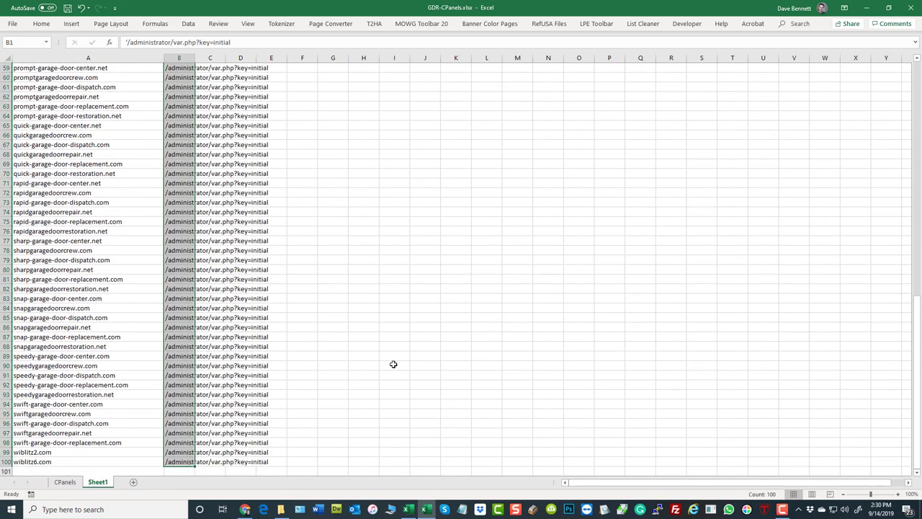
Autofit column B so the var.php paths show in full.
scroll(393, 364, up, 17)
click(447, 191)
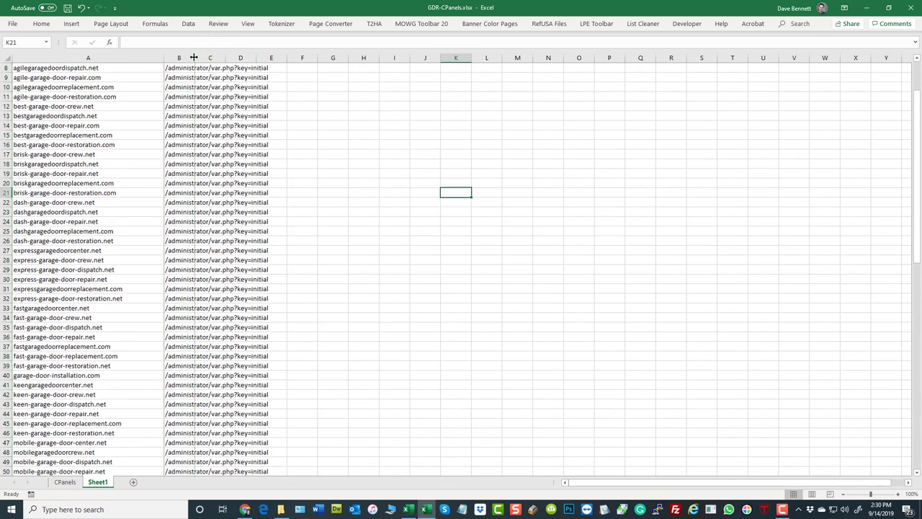
double_click(195, 57)
click(350, 125)
click(292, 65)
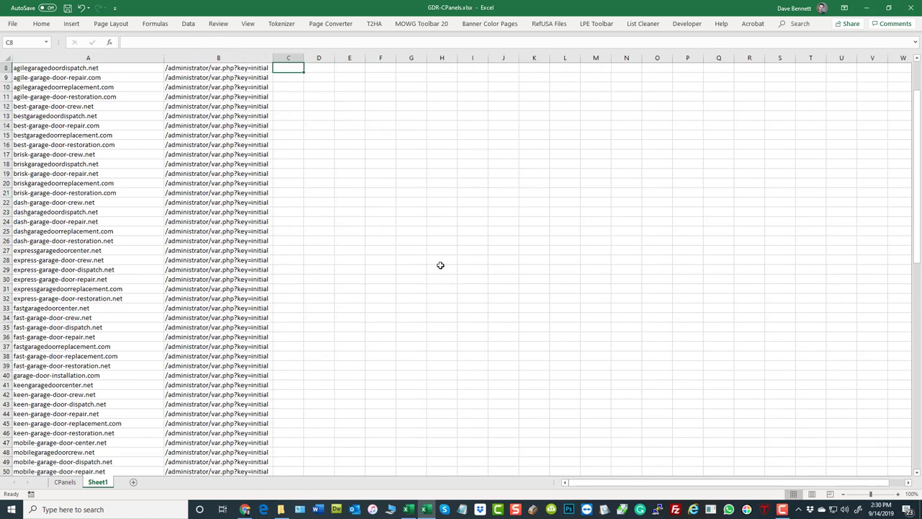
click(288, 57)
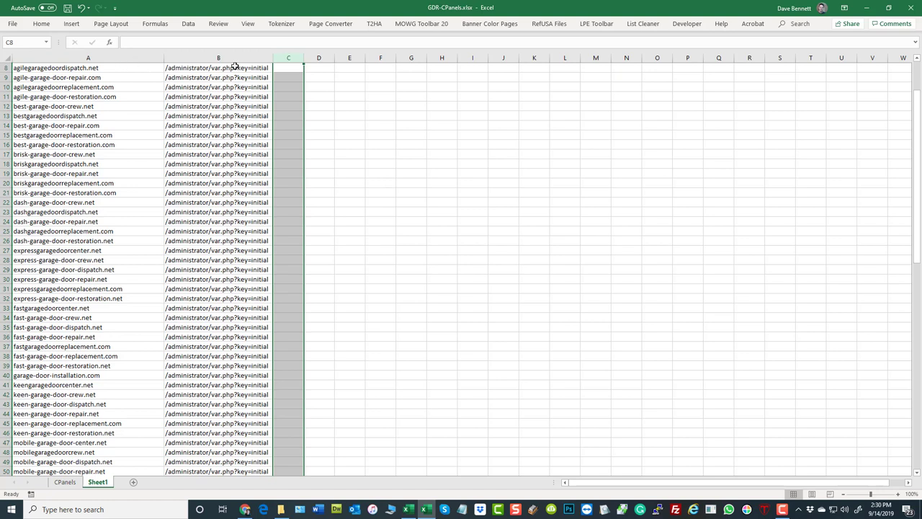
click(428, 191)
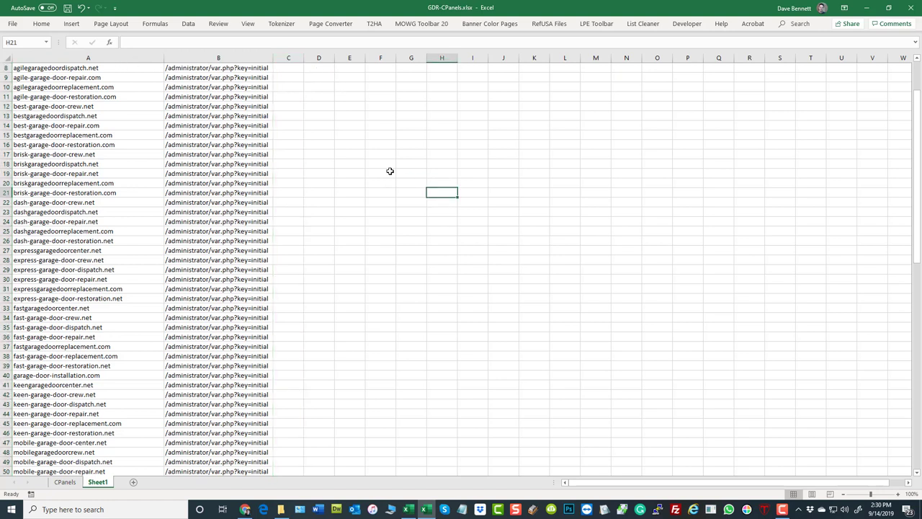
Enter the joining formula =A8&B8 in cell C8.
click(291, 68)
text(=)
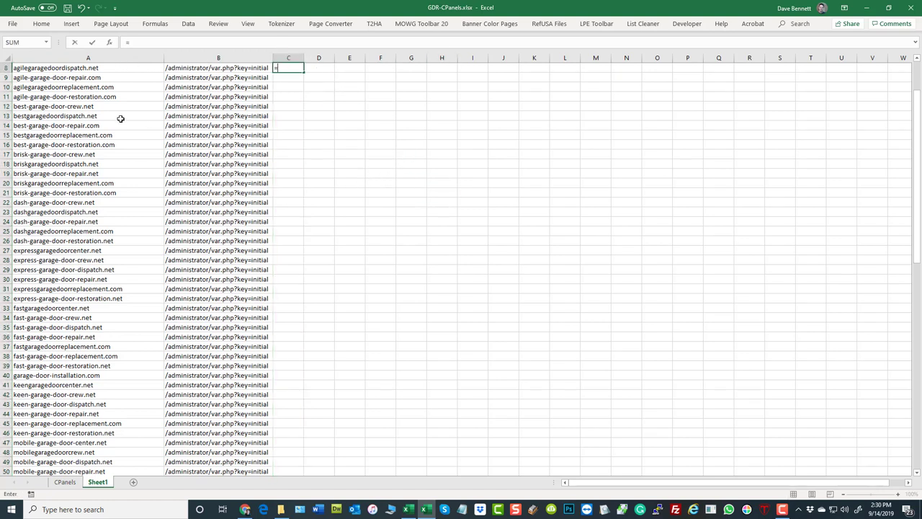
click(114, 68)
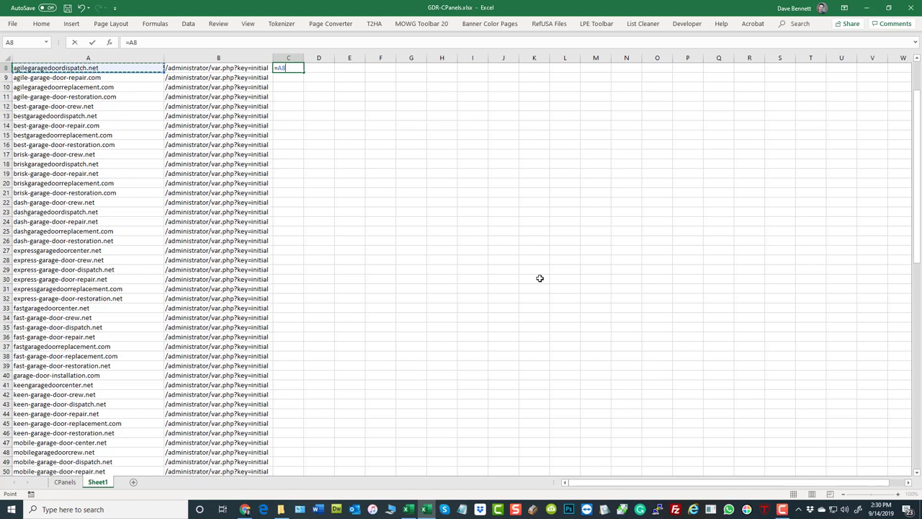
text(&)
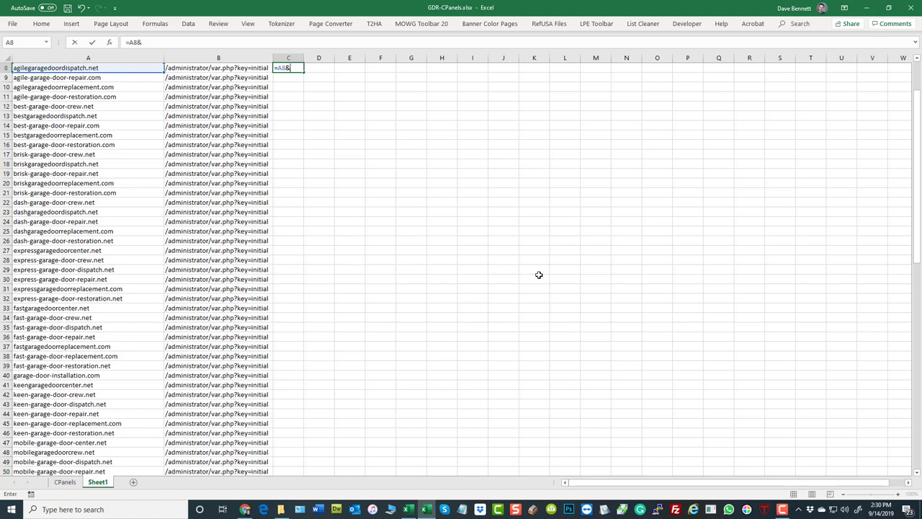
click(218, 67)
key(Return)
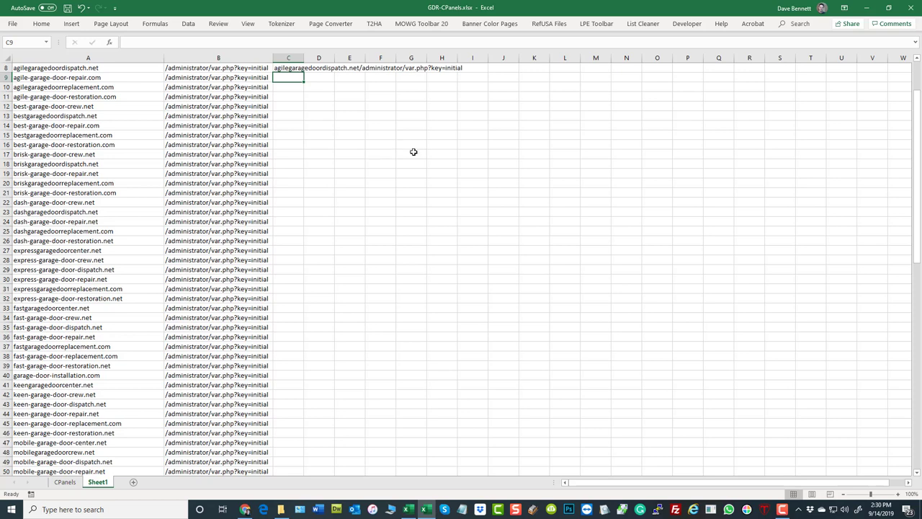
Fill the C8 formula down to C100 and up to C1.
click(284, 67)
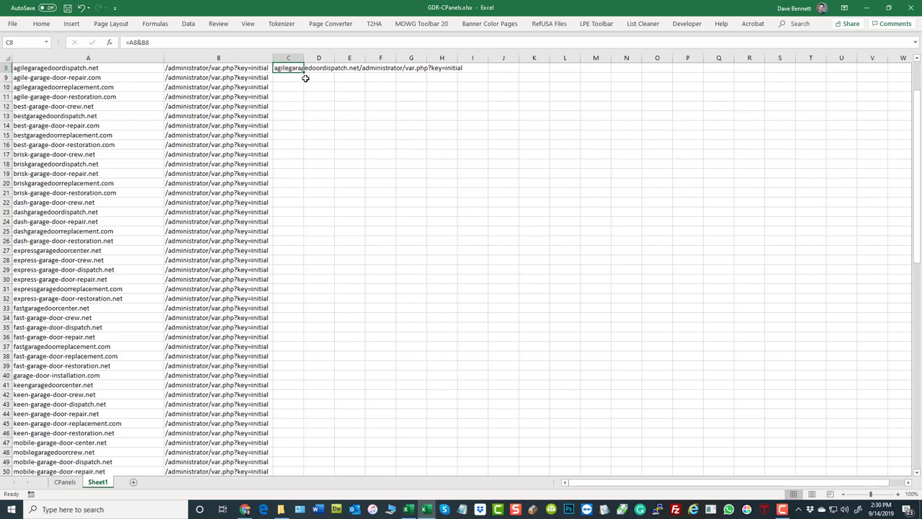
drag(304, 72, 292, 468)
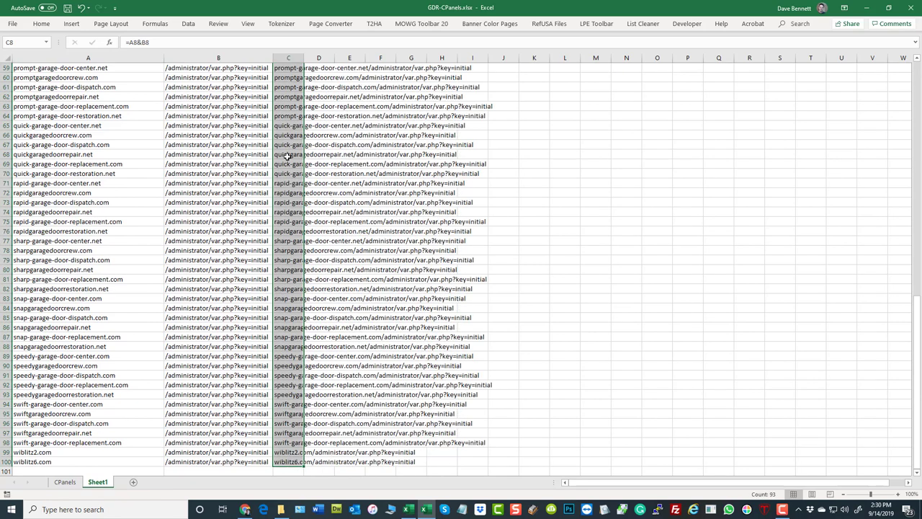
scroll(302, 356, up, 13)
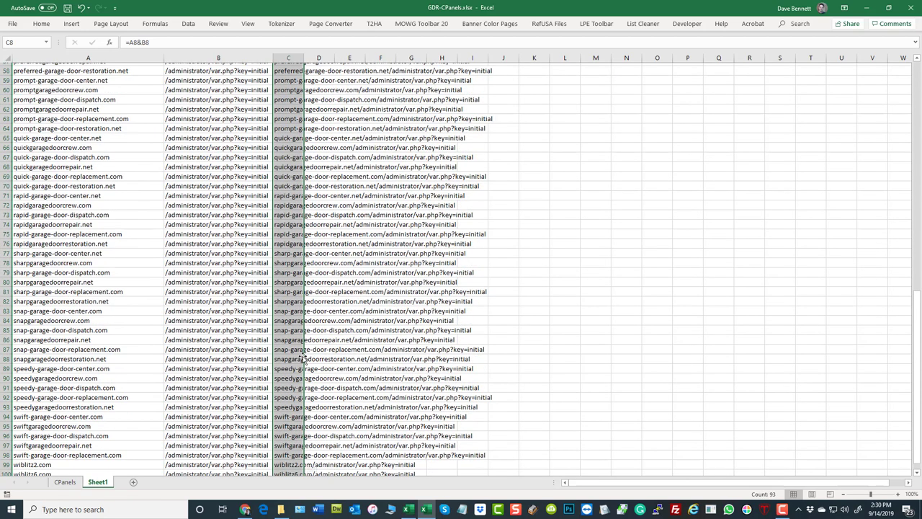
scroll(303, 357, up, 6)
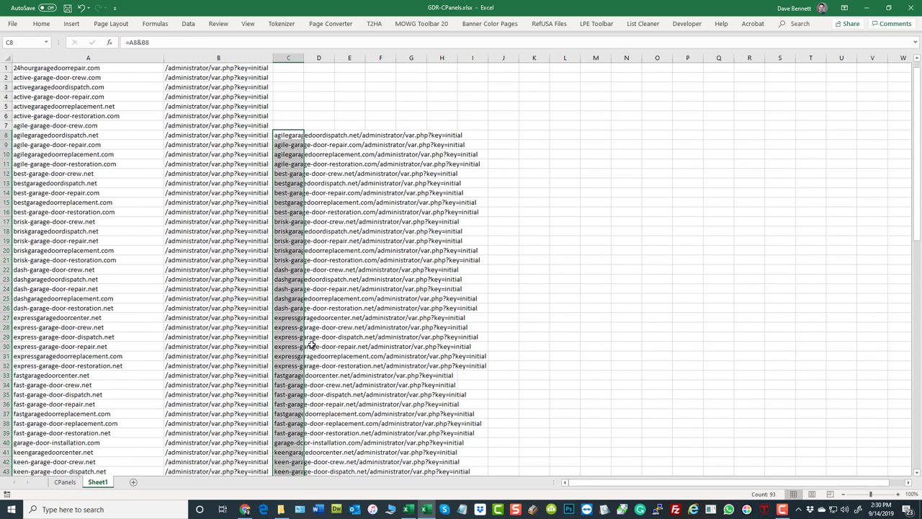
click(291, 135)
drag(305, 139, 298, 68)
click(565, 183)
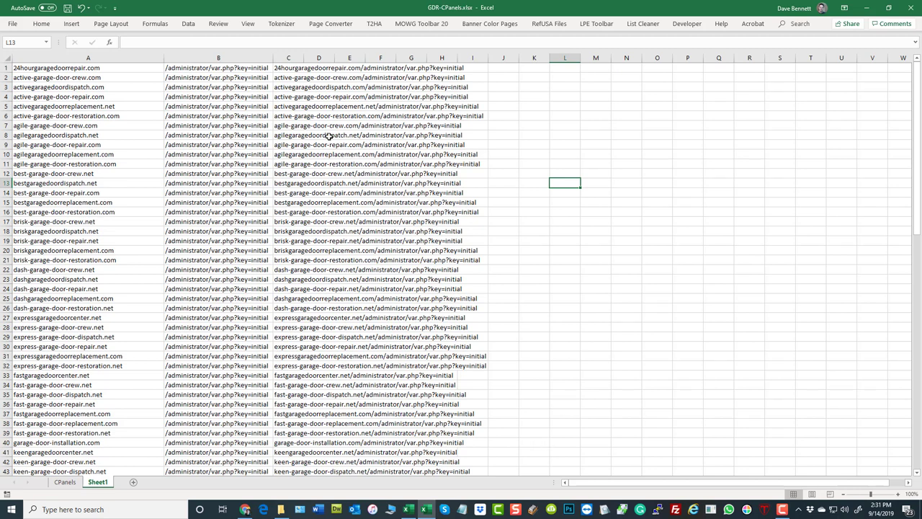
Convert column C's joined URLs into plain values by copying and pasting as values.
click(293, 86)
click(292, 106)
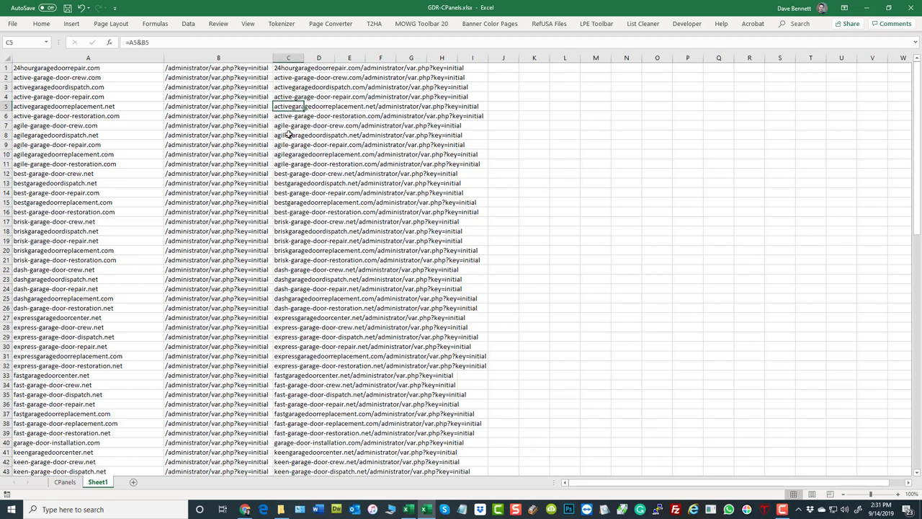
click(291, 134)
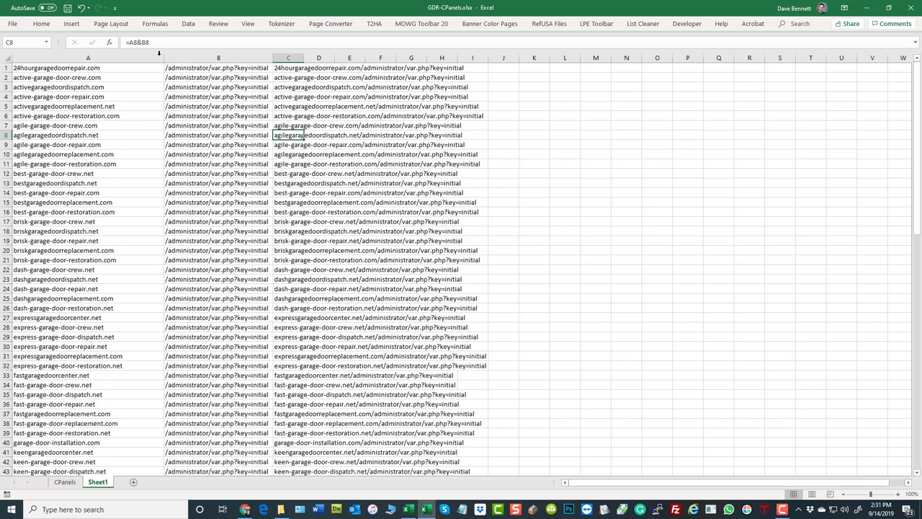
click(290, 57)
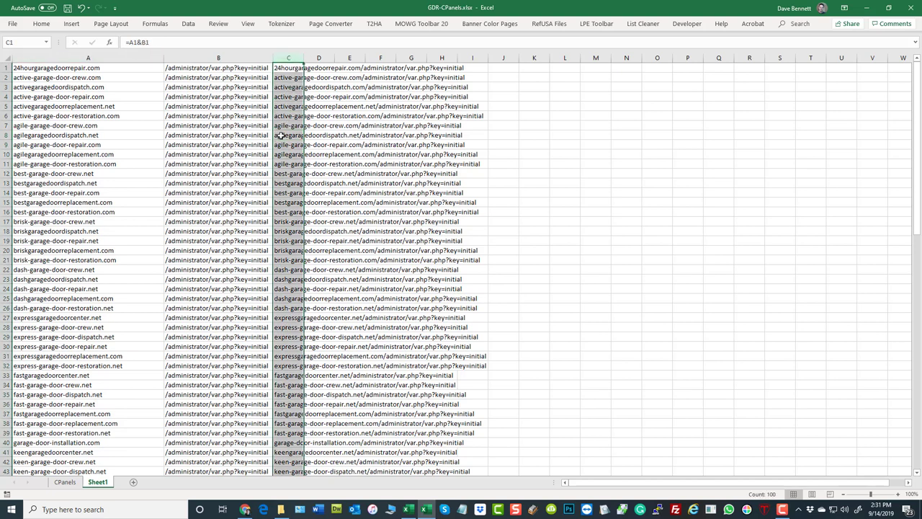
right_click(289, 91)
click(320, 112)
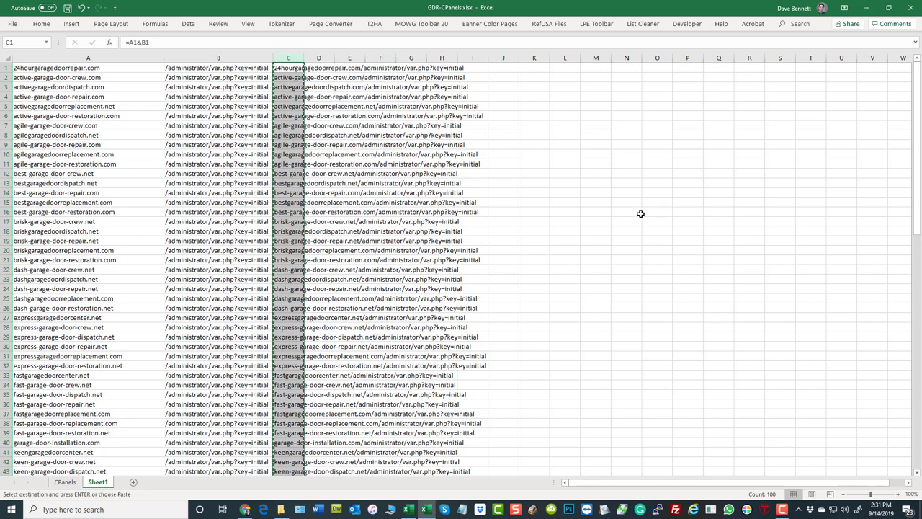
right_click(291, 92)
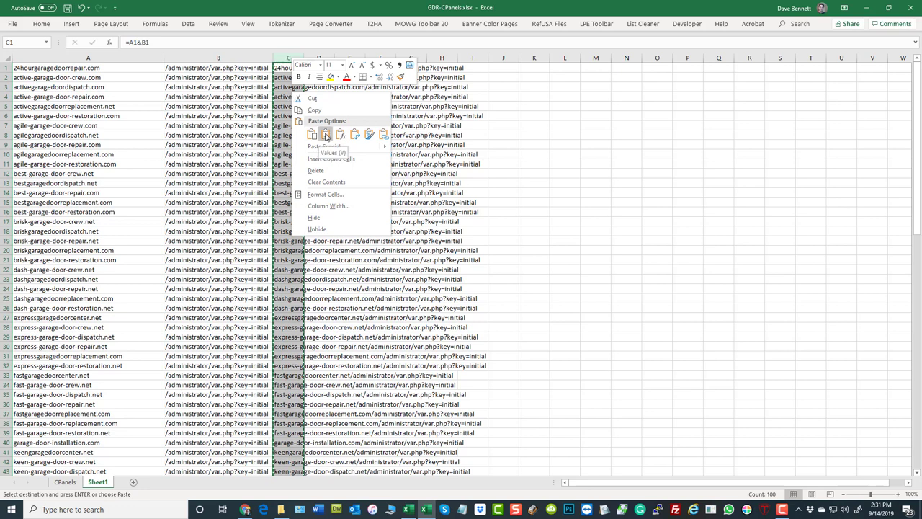
click(325, 134)
click(326, 133)
click(563, 173)
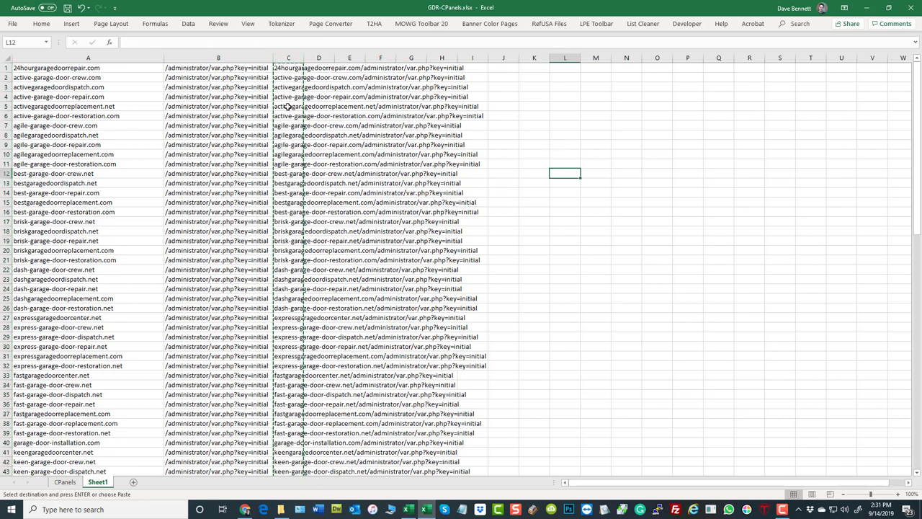
Delete columns A and B, leaving the full URLs in an autofitted column A.
click(287, 106)
click(288, 134)
click(291, 192)
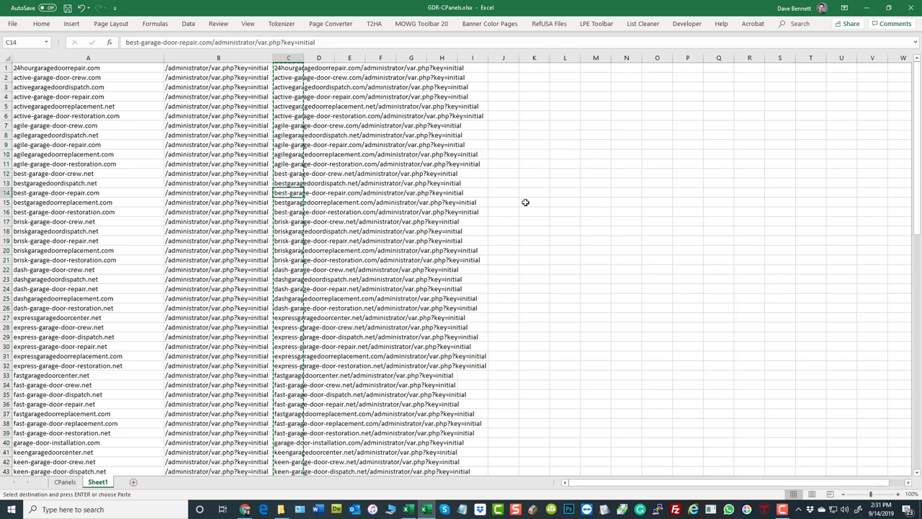
click(216, 58)
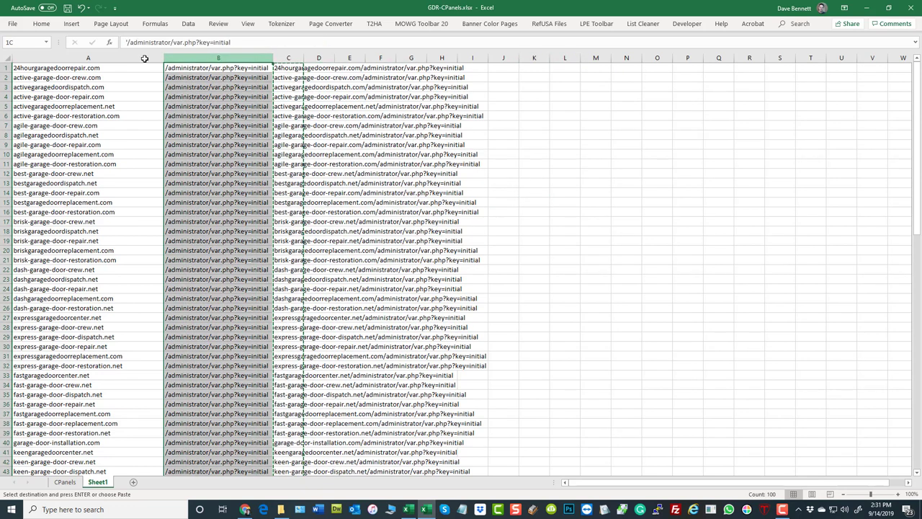
shift+click(144, 58)
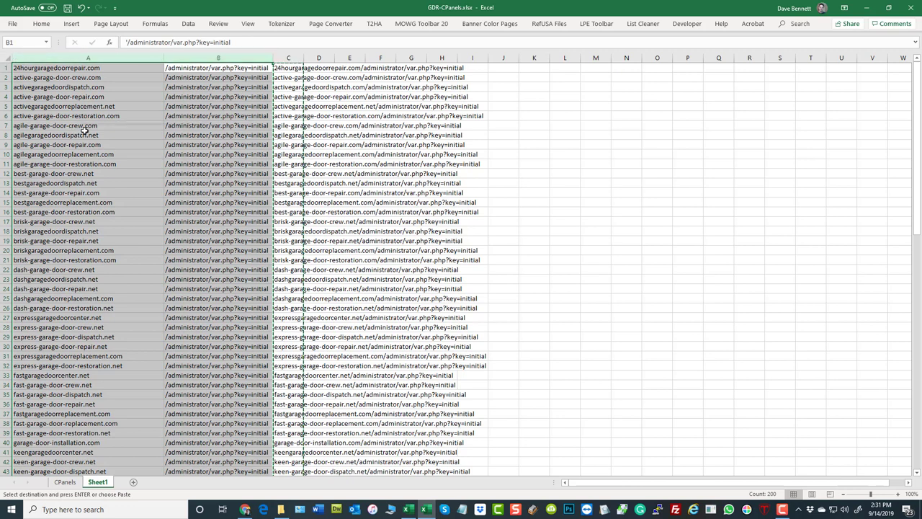
right_click(81, 127)
click(121, 211)
click(564, 223)
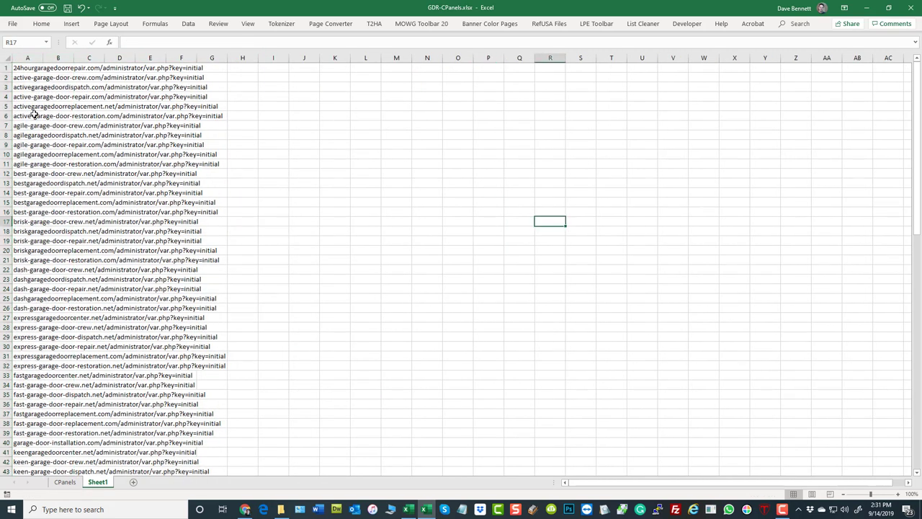
double_click(43, 57)
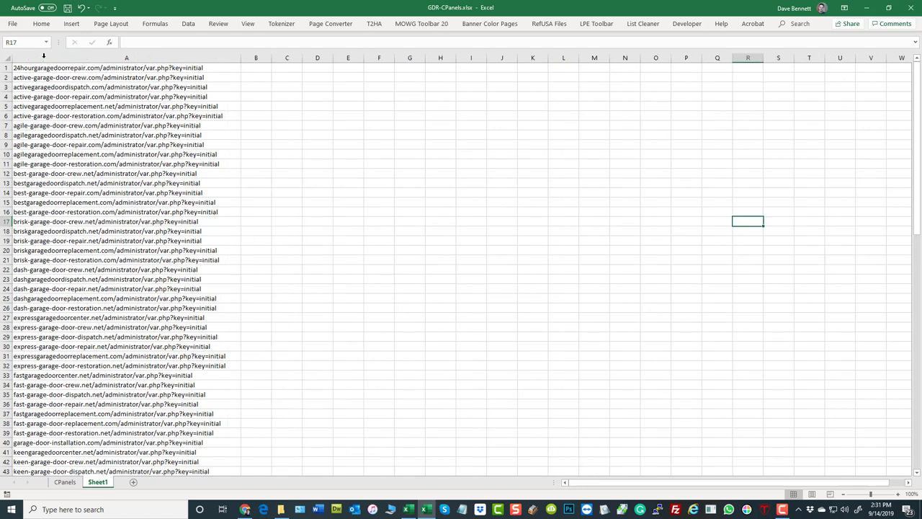
Save the workbook.
click(255, 164)
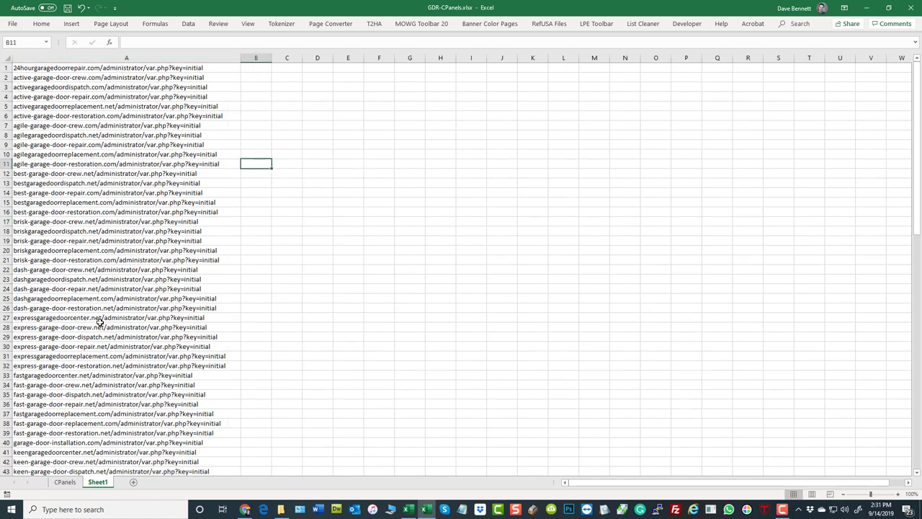
key(ctrl+s)
click(438, 268)
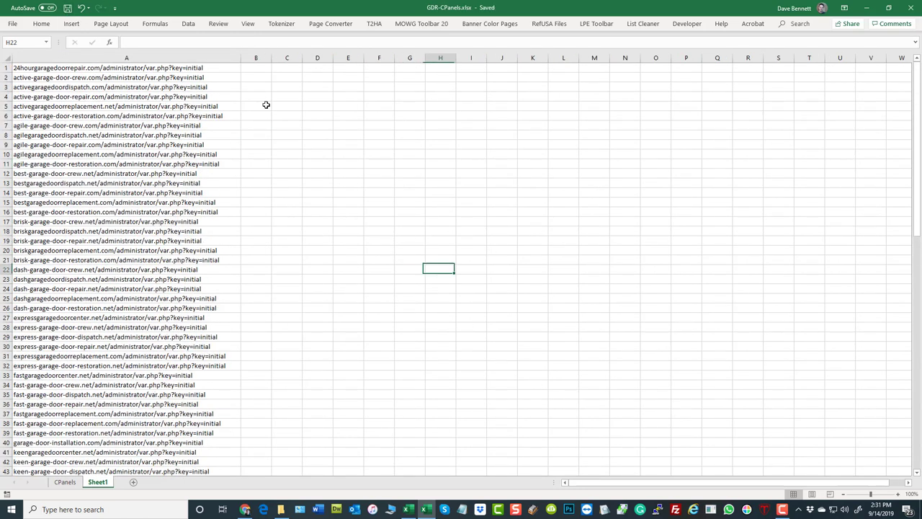
Copy the agile-garage-door-restoration.com admin link from cell A11.
right_click(108, 68)
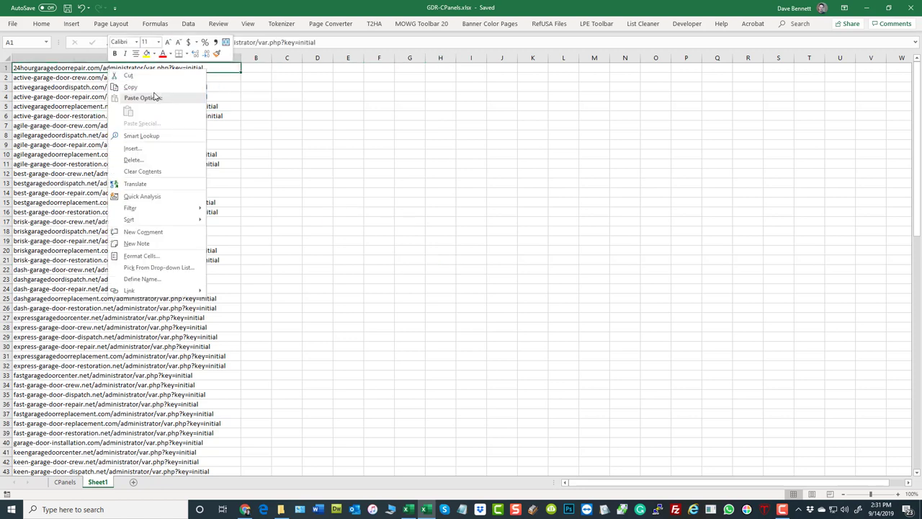
click(130, 87)
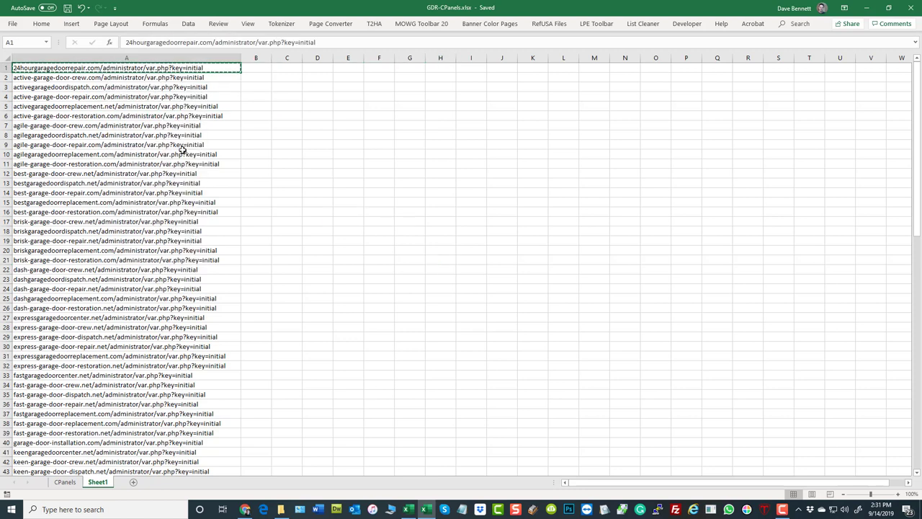
right_click(72, 87)
click(72, 86)
right_click(72, 87)
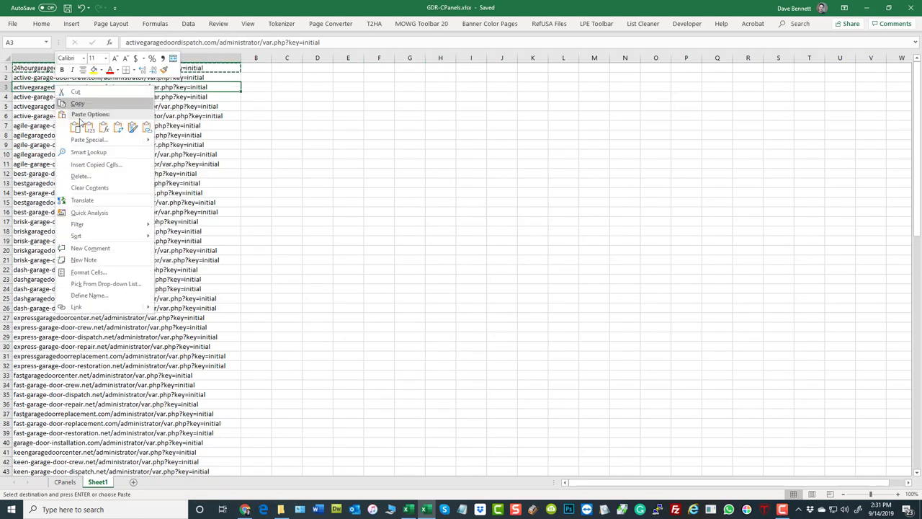
click(31, 164)
right_click(30, 165)
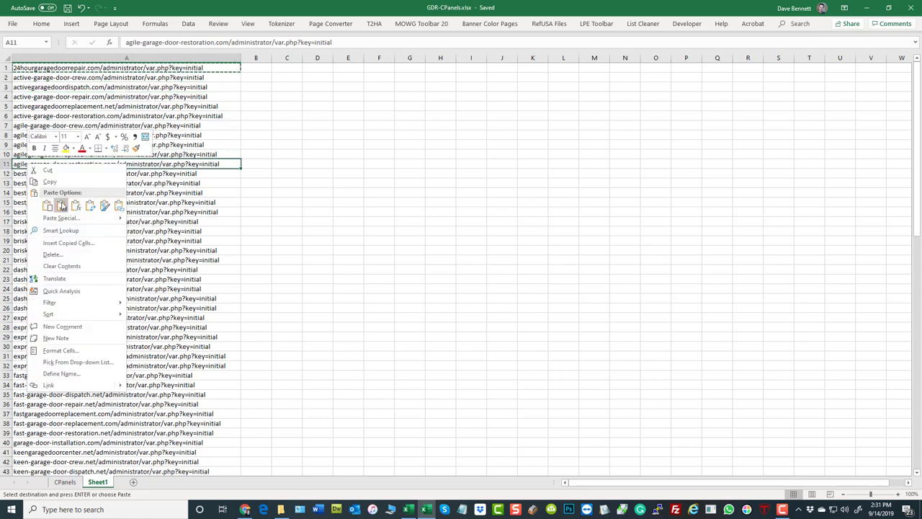
click(49, 182)
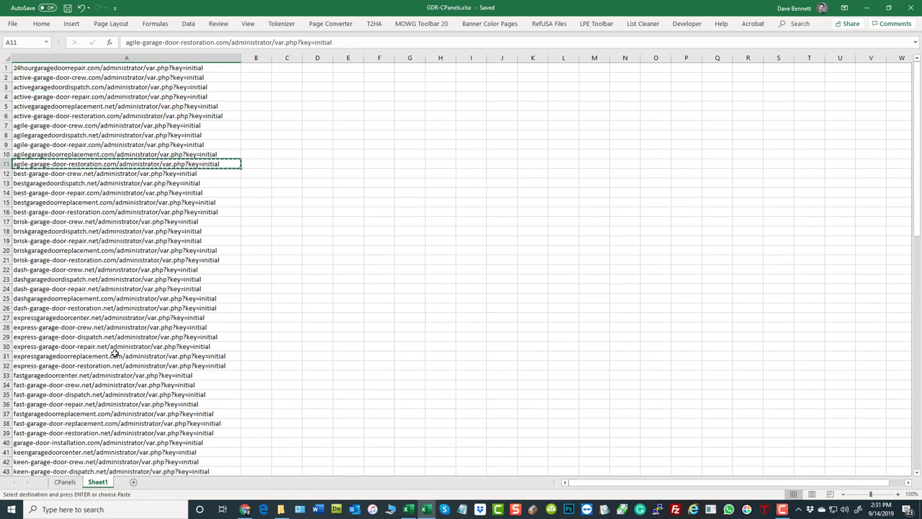
click(245, 510)
Load the copied agile-garage-door-restoration.com var.php link, scan Global Variables, then go to Dashboard.
click(129, 8)
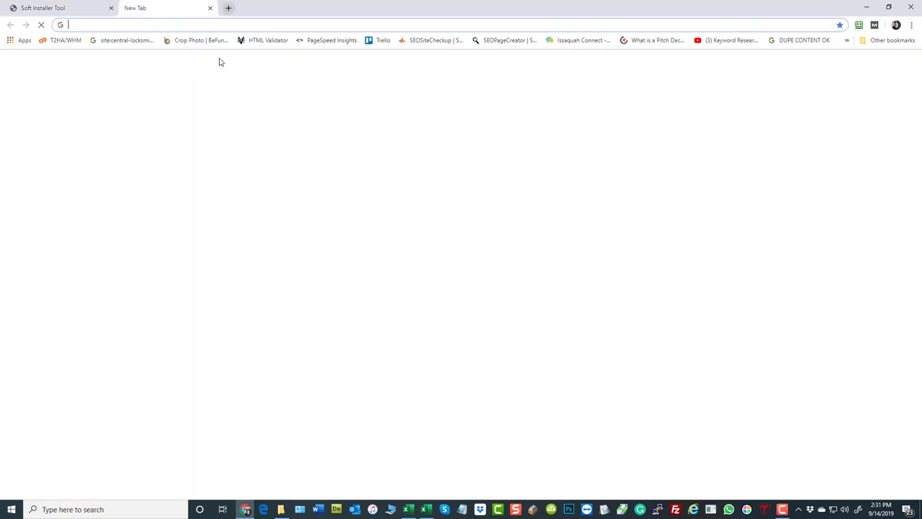
key(ctrl+v)
key(Return)
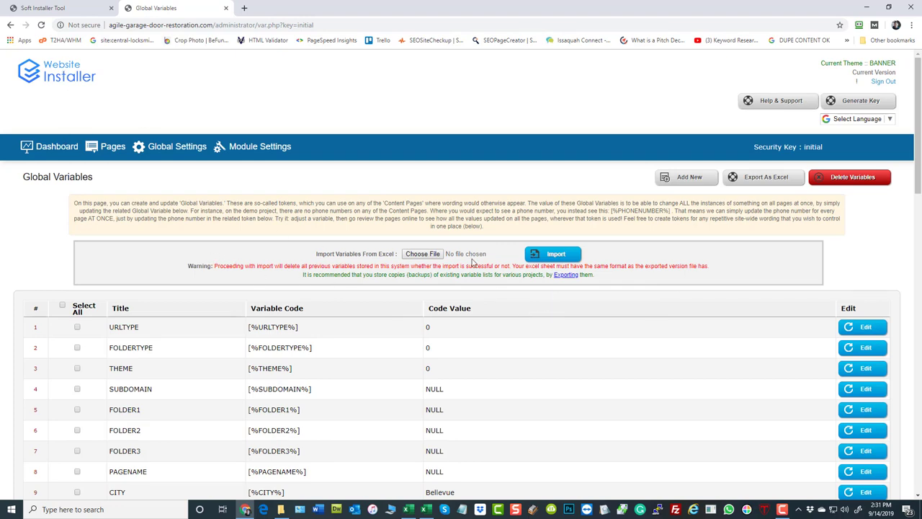
scroll(563, 299, down, 5)
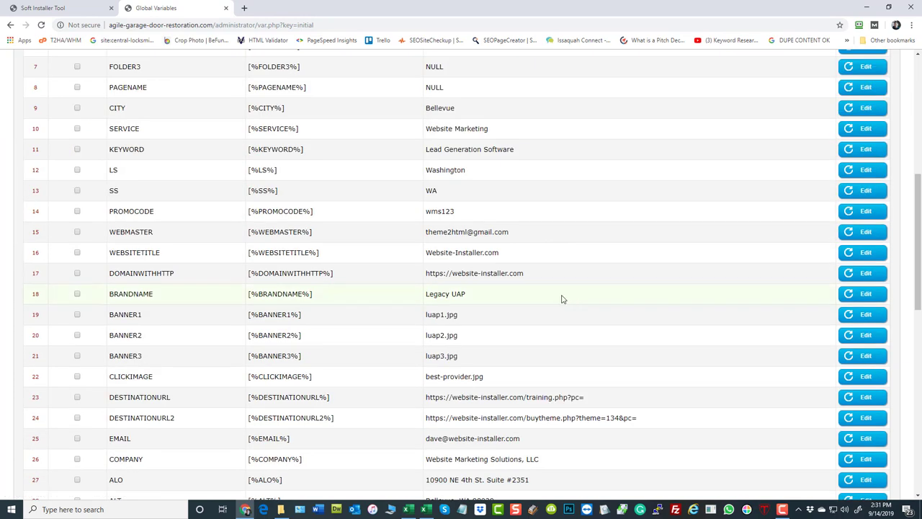
scroll(576, 216, up, 3)
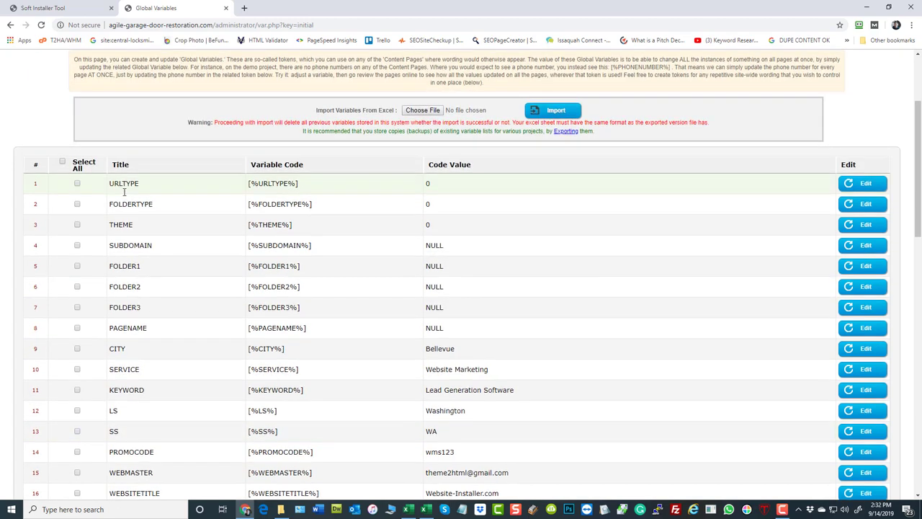
scroll(124, 192, up, 2)
click(47, 148)
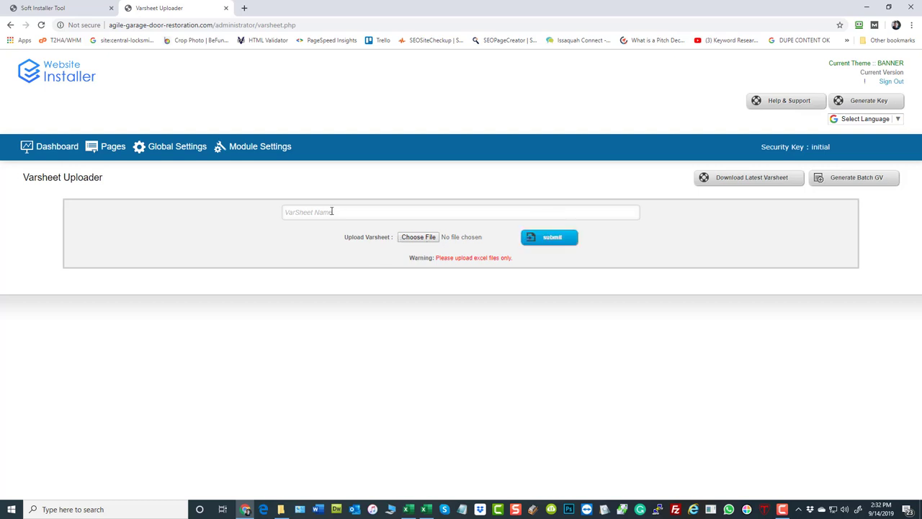
Submit Generate Batch GV with 1000 rows and Starting ID 1, then acknowledge the success alert.
click(870, 184)
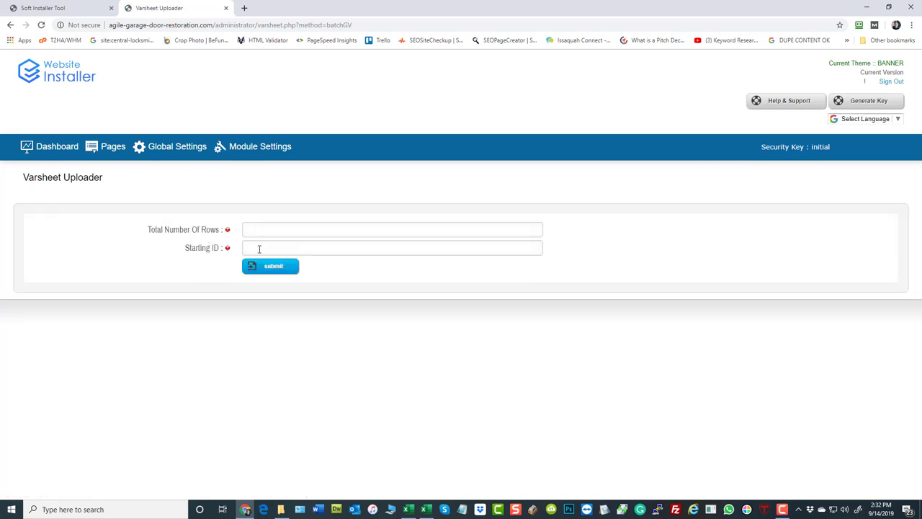
click(267, 266)
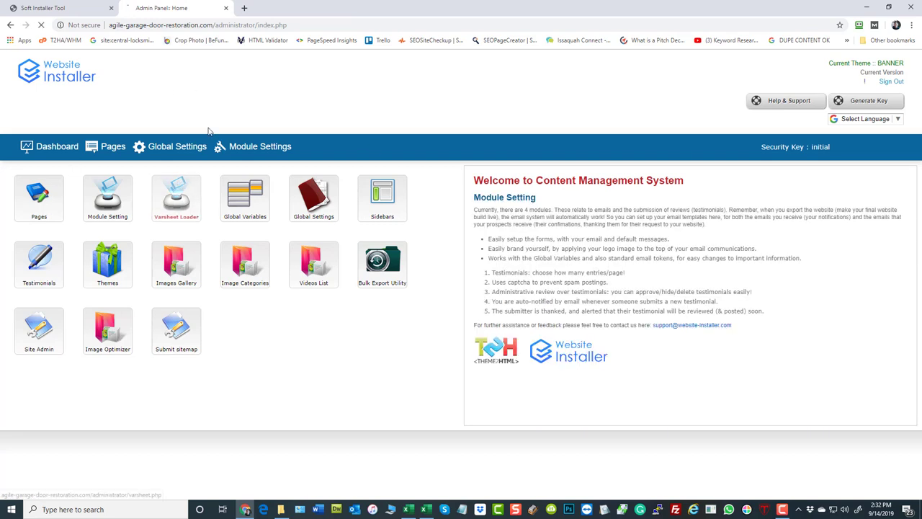
click(176, 195)
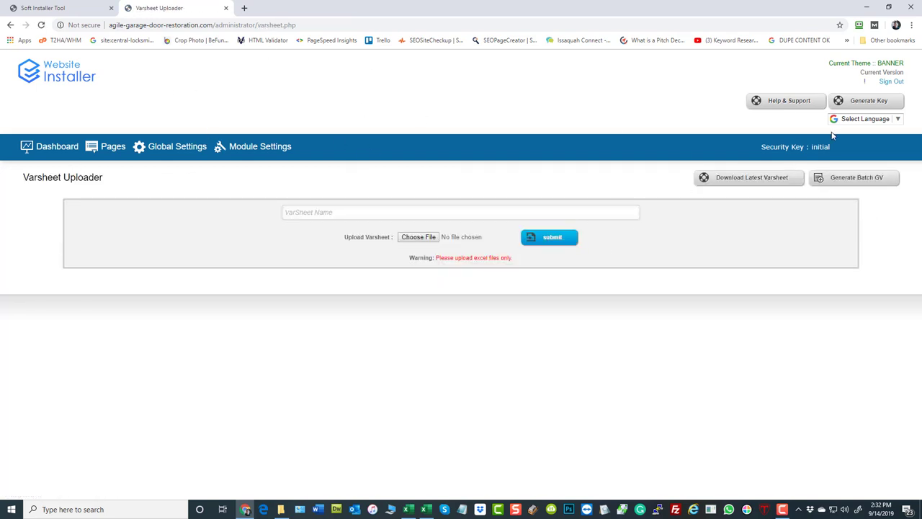
click(851, 175)
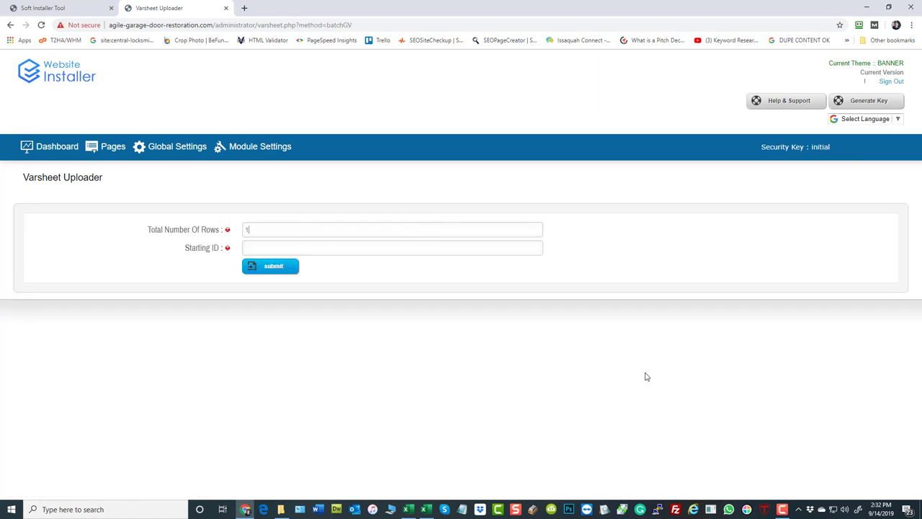
text(1)
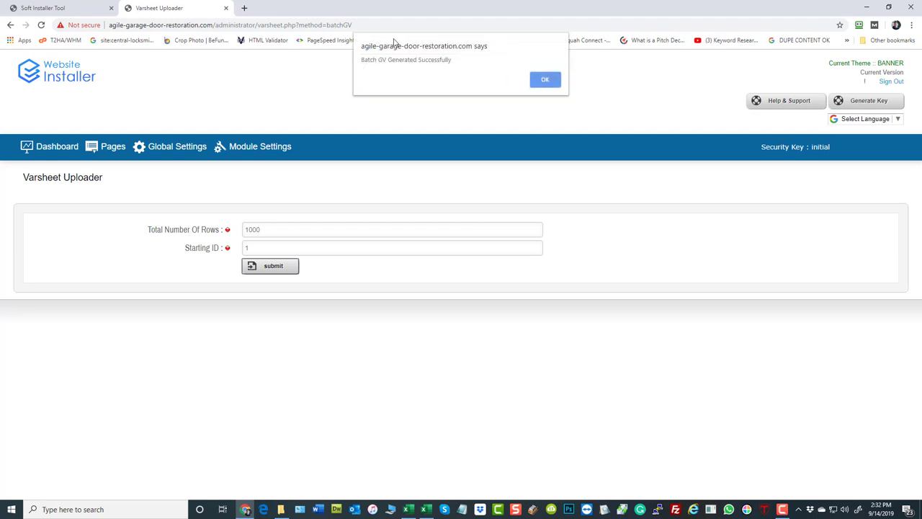
click(545, 82)
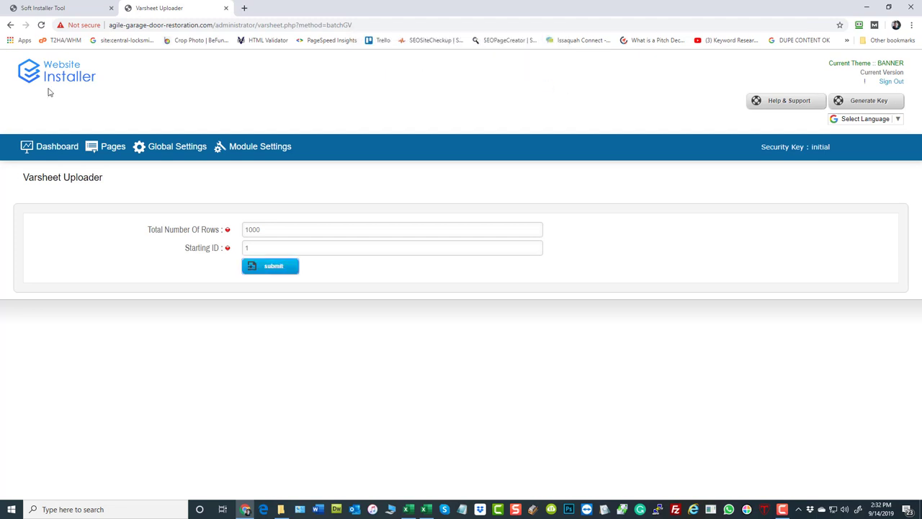
Browse the live site's footer Sitemap of generated city pages, then return to the admin Dashboard.
click(62, 74)
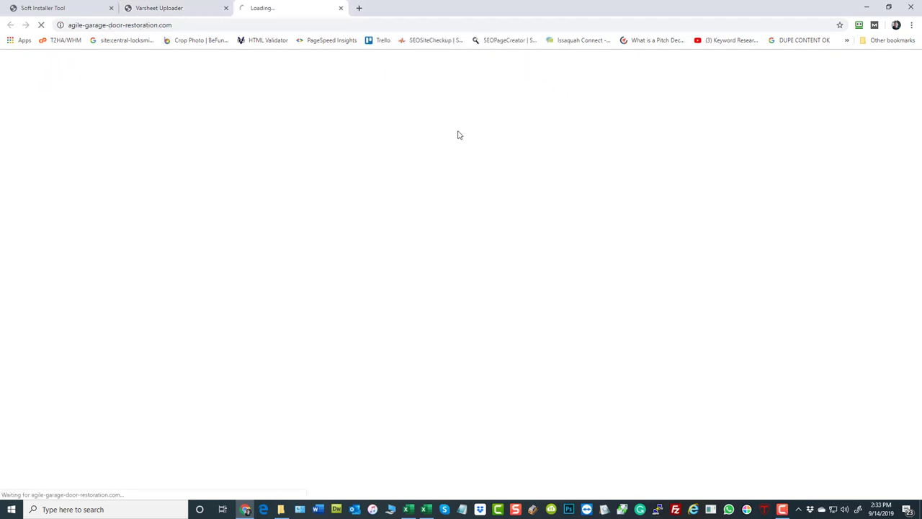
scroll(601, 203, down, 20)
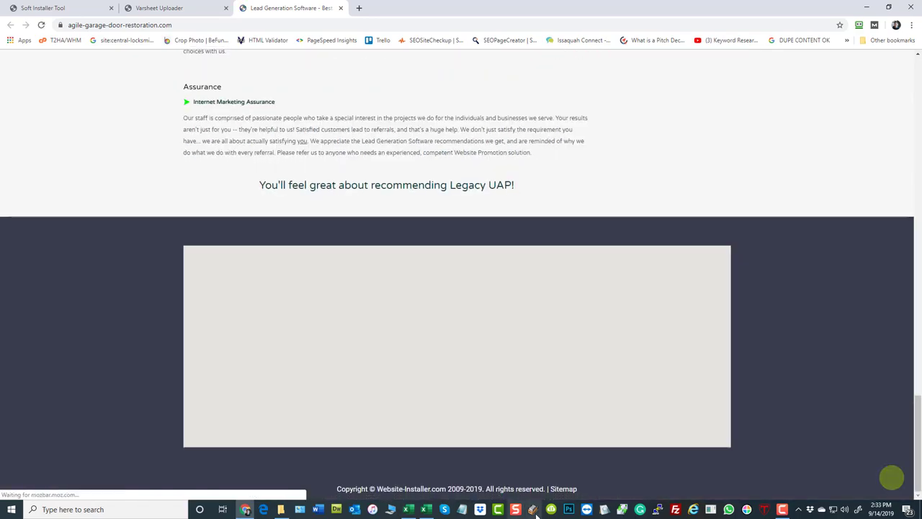
click(563, 488)
scroll(403, 180, down, 10)
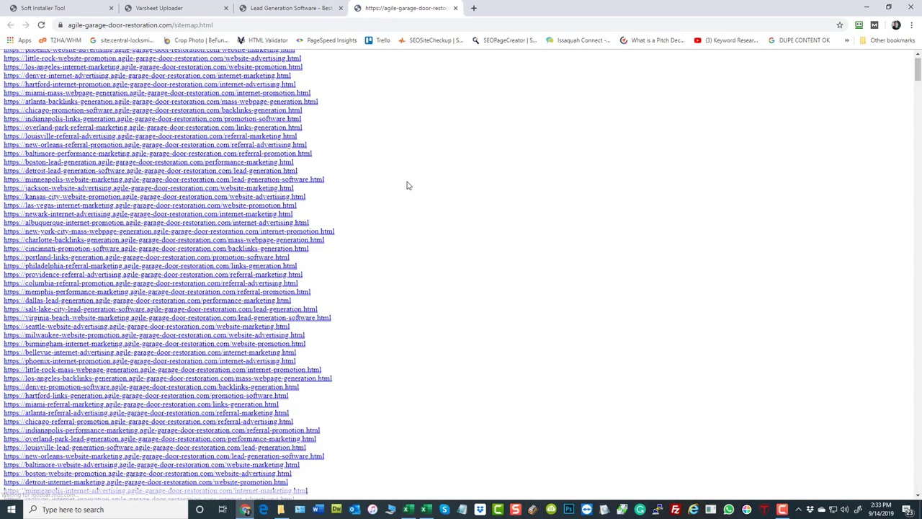
scroll(147, 263, down, 4)
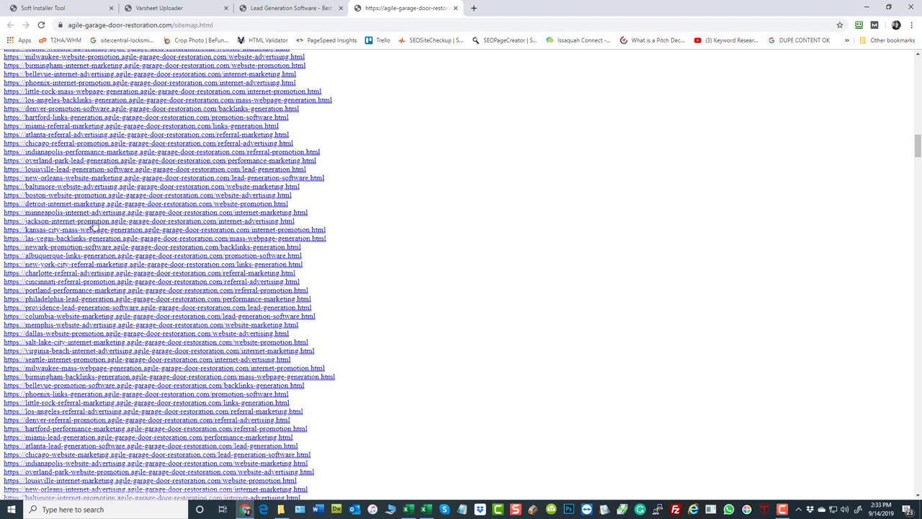
scroll(503, 289, up, 5)
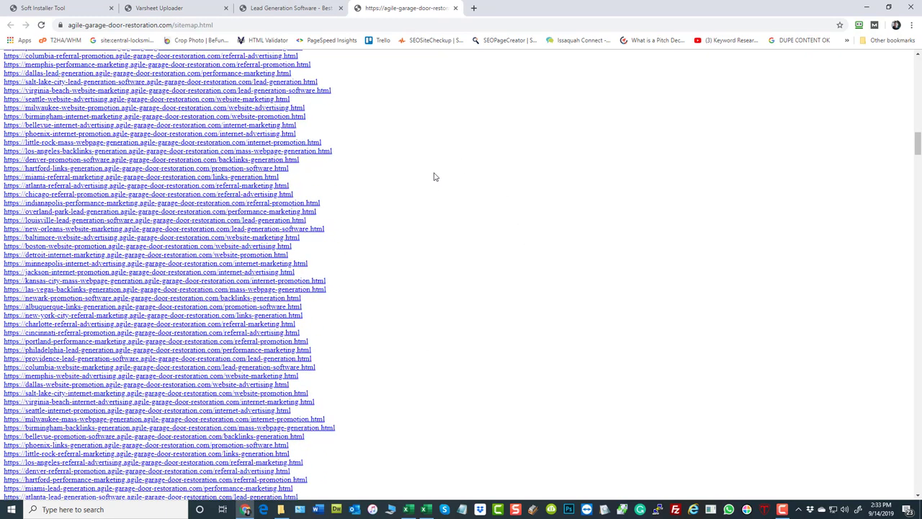
click(300, 9)
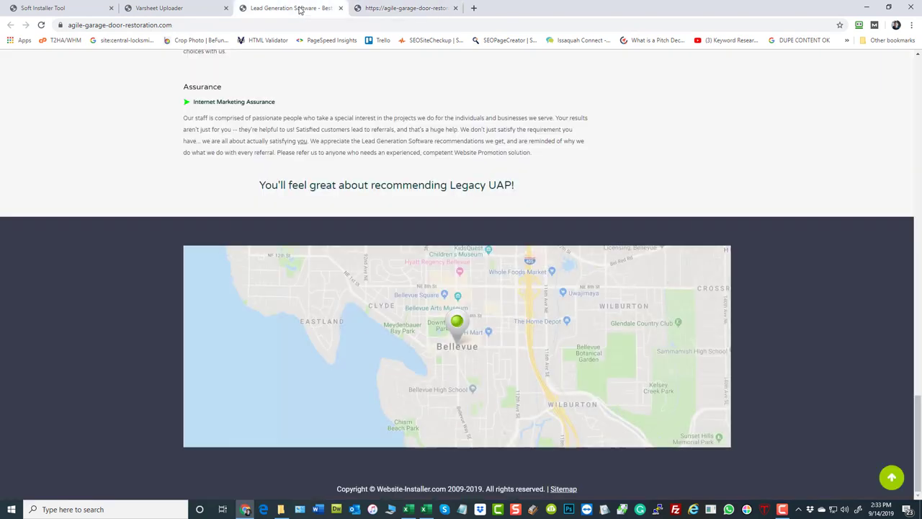
click(168, 8)
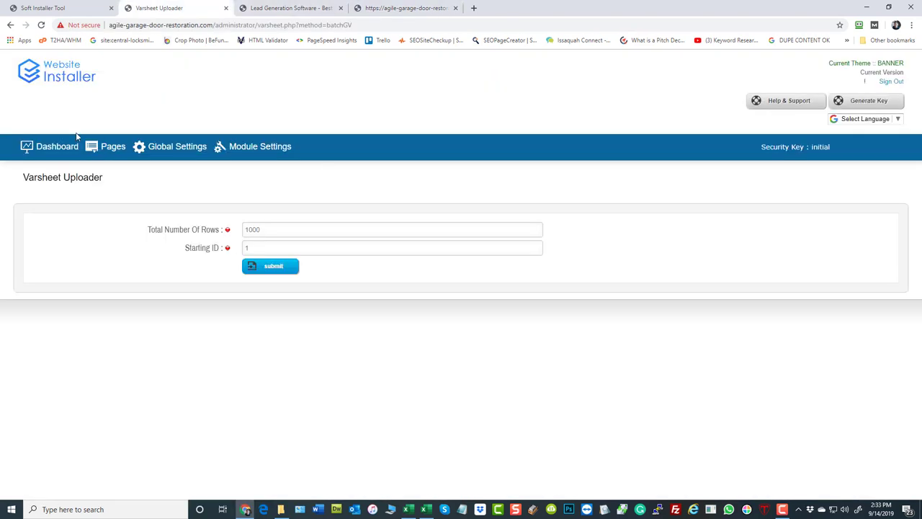
click(52, 147)
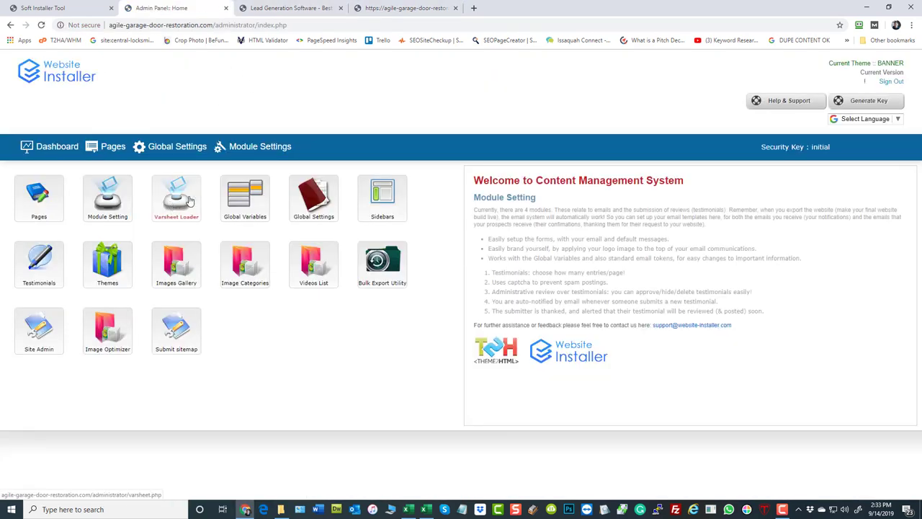
Preview the live home page, then run Generate Random Variables on the Varsheet Uploader page.
click(190, 201)
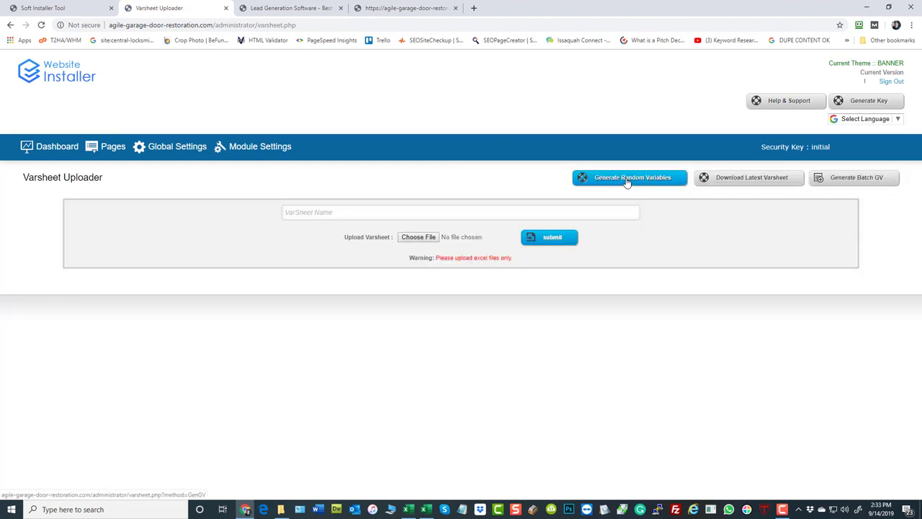
click(52, 80)
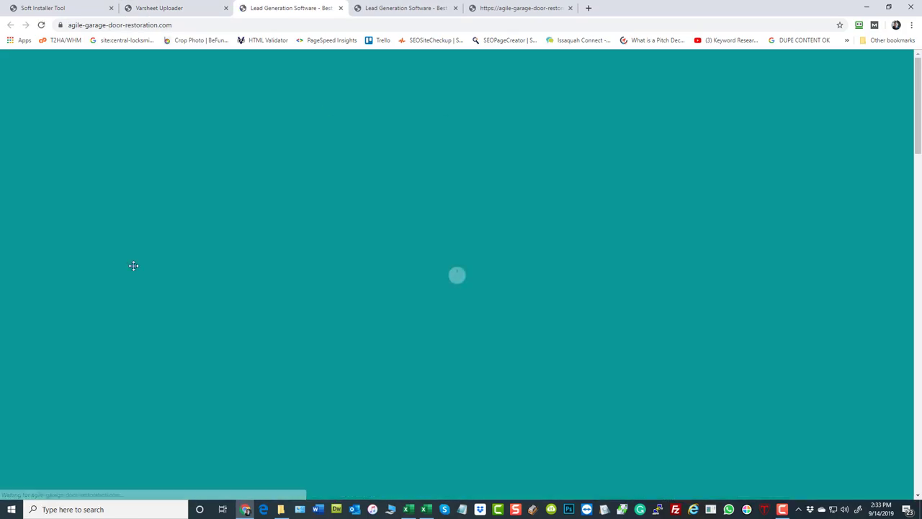
scroll(579, 247, down, 8)
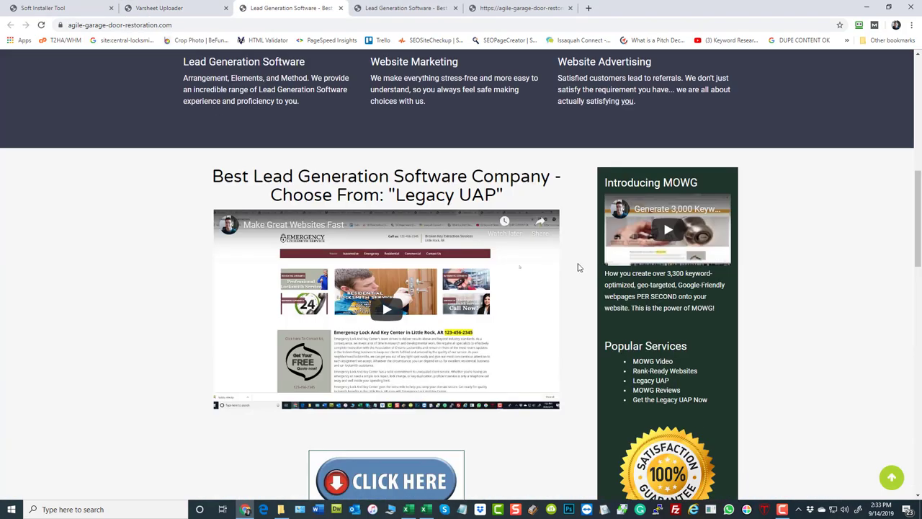
scroll(440, 272, up, 4)
scroll(615, 324, down, 5)
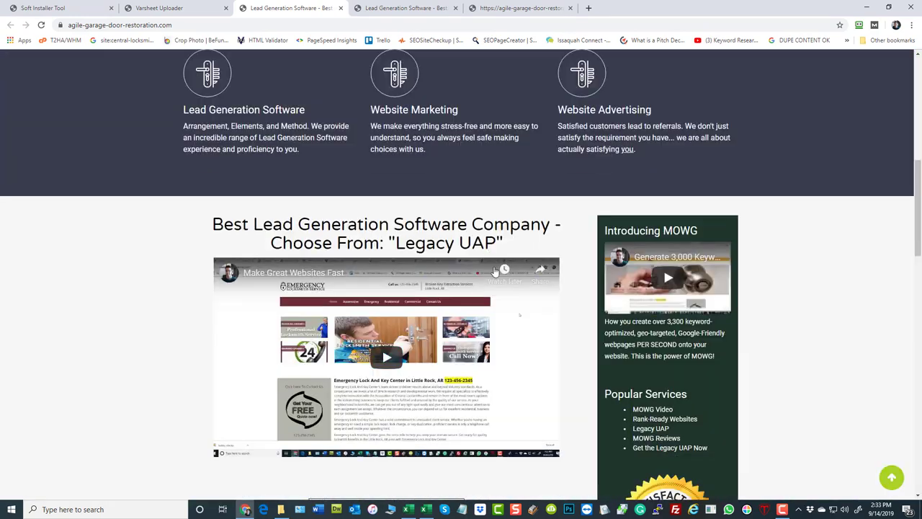
scroll(484, 229, up, 7)
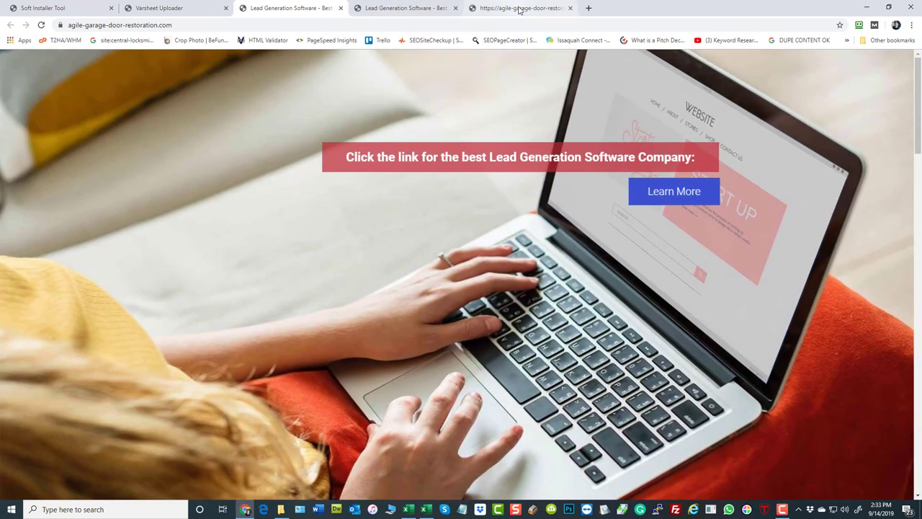
click(194, 10)
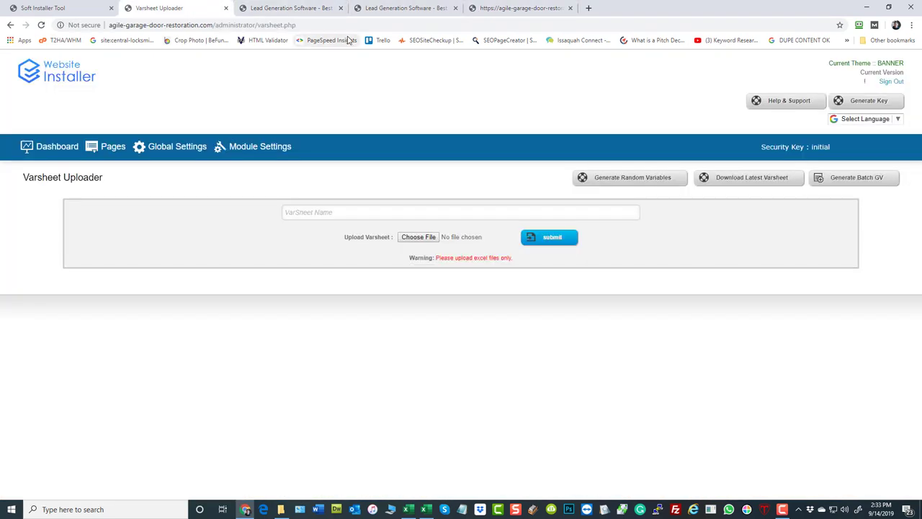
click(611, 183)
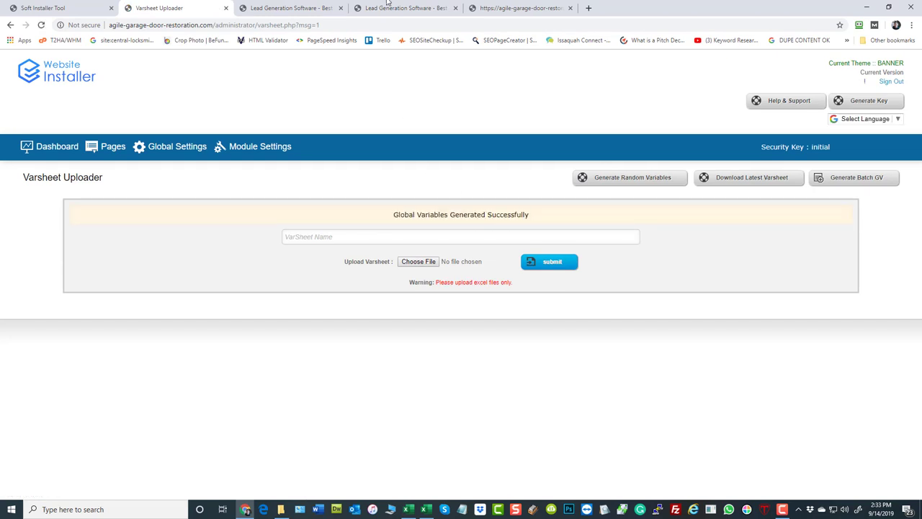
click(295, 9)
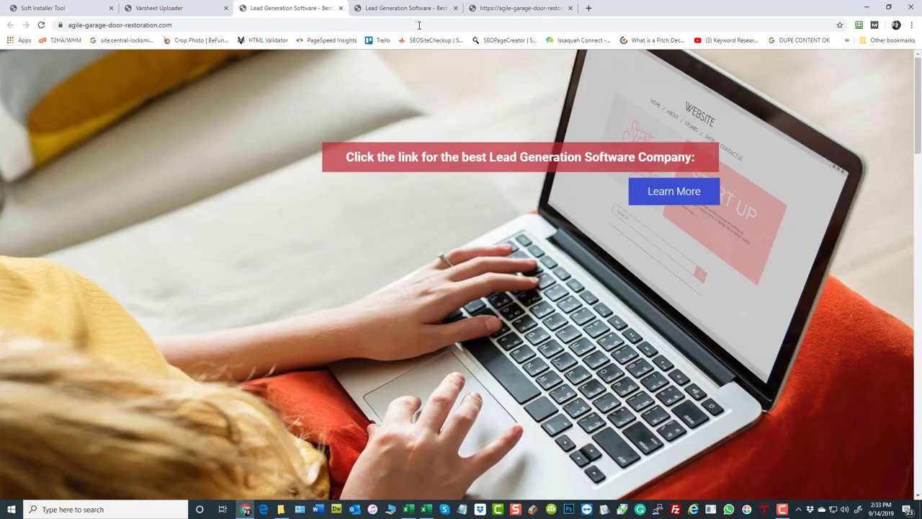
click(41, 25)
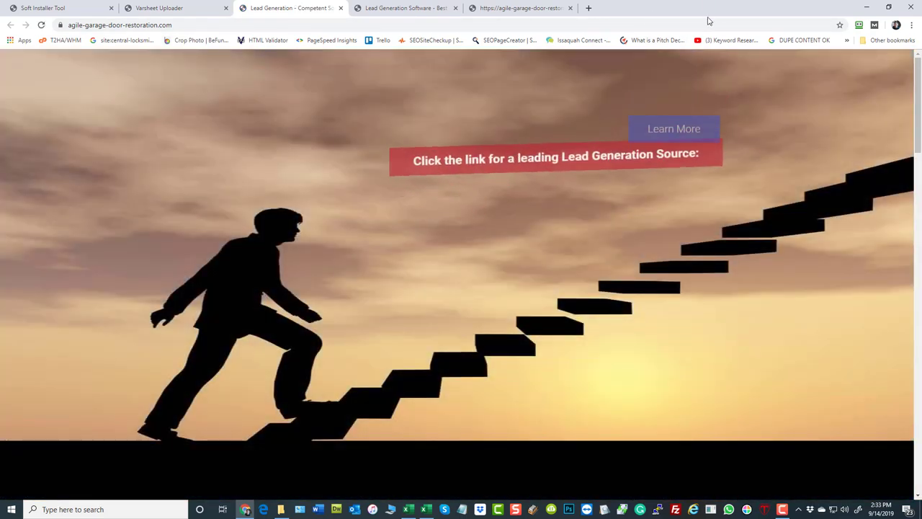
scroll(403, 249, down, 7)
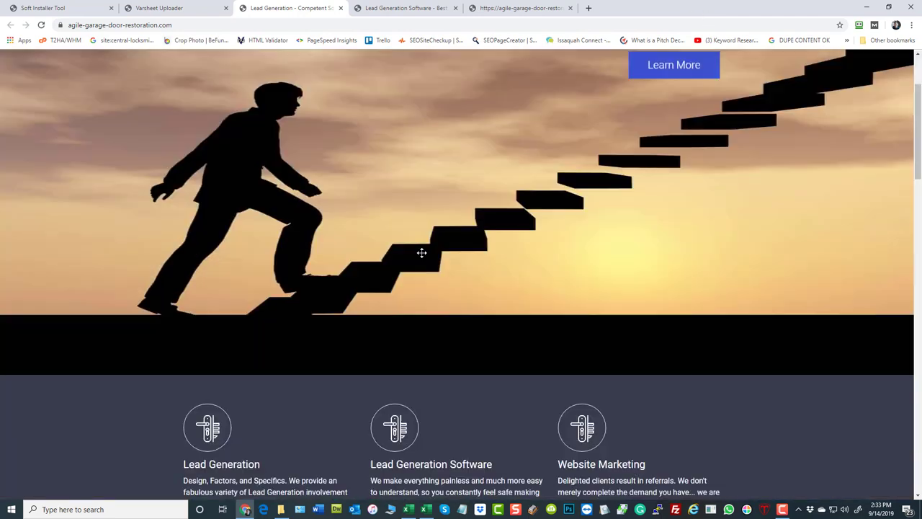
scroll(428, 263, down, 3)
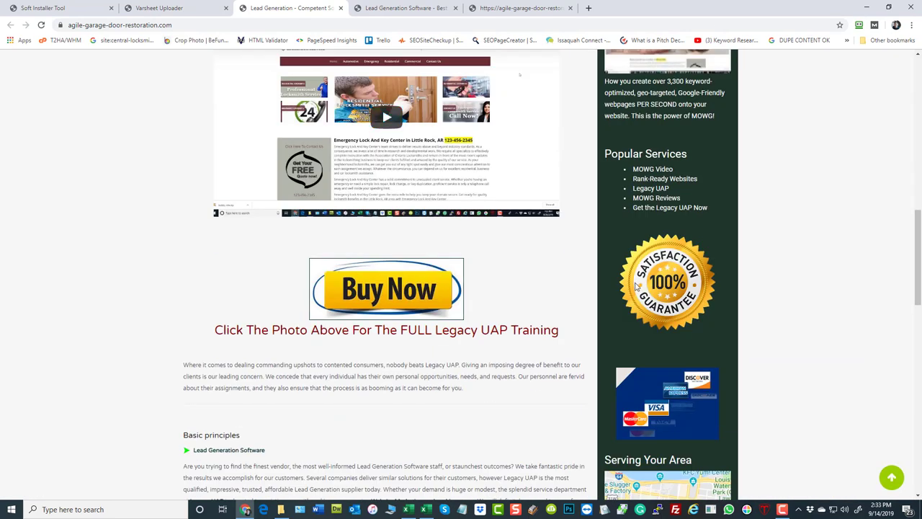
scroll(439, 296, down, 3)
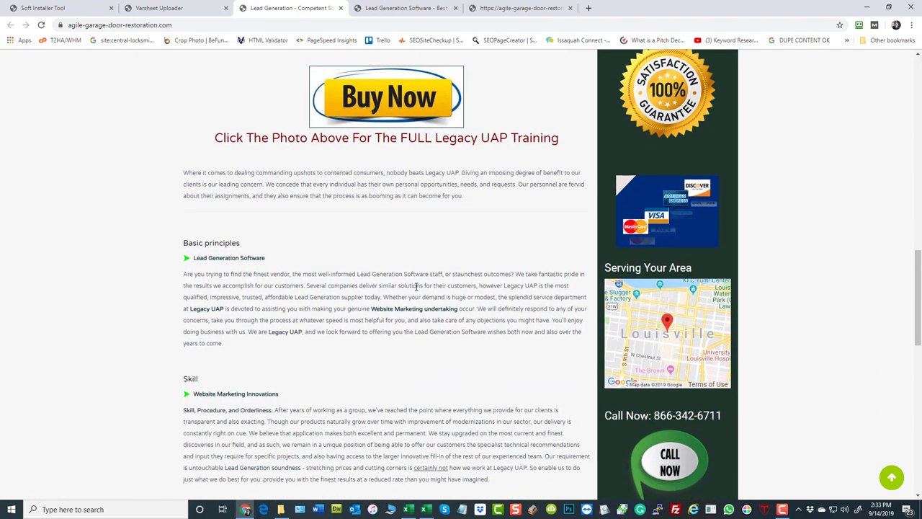
scroll(425, 277, down, 10)
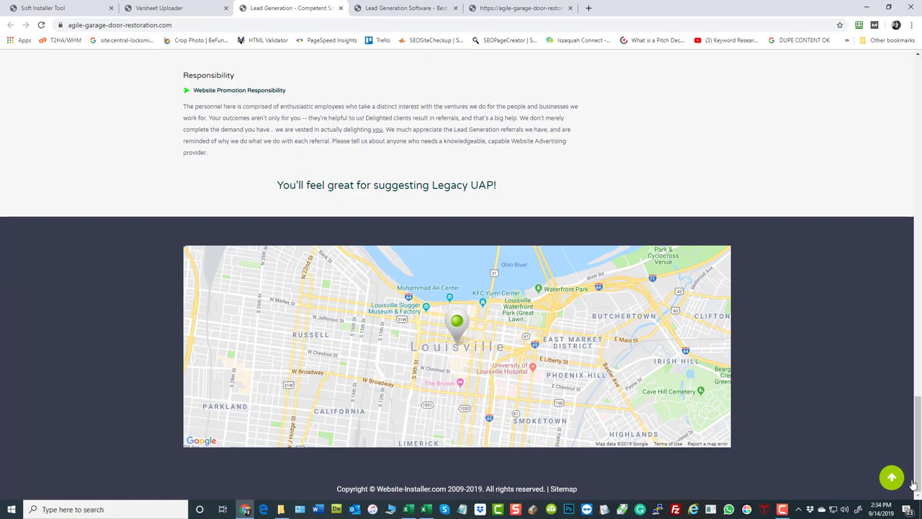
click(893, 478)
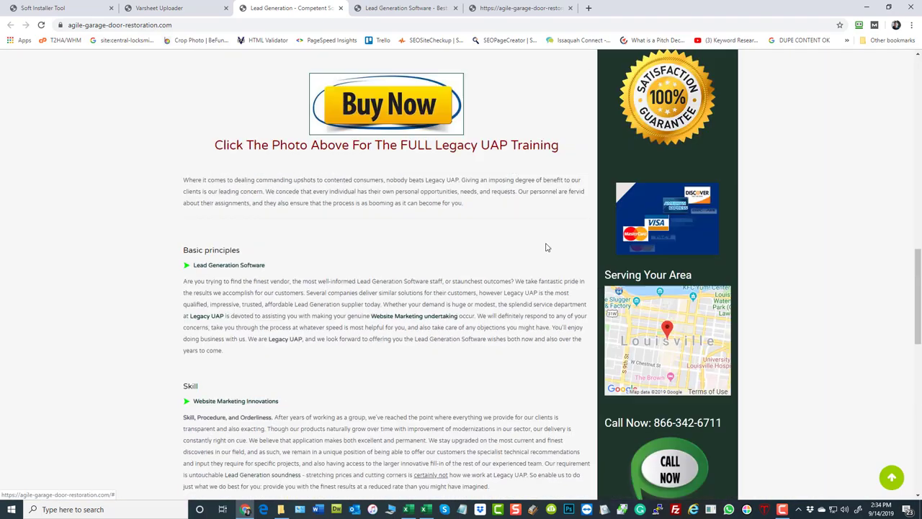
scroll(405, 287, down, 10)
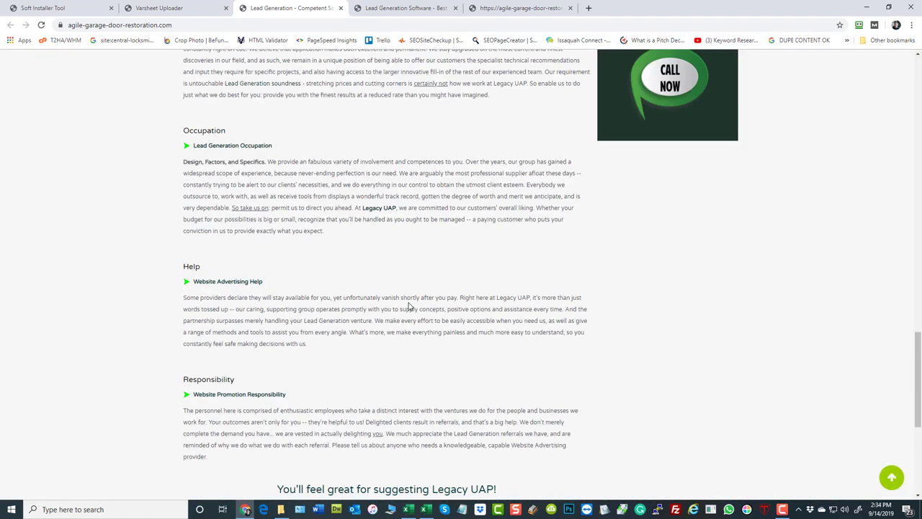
scroll(641, 198, down, 10)
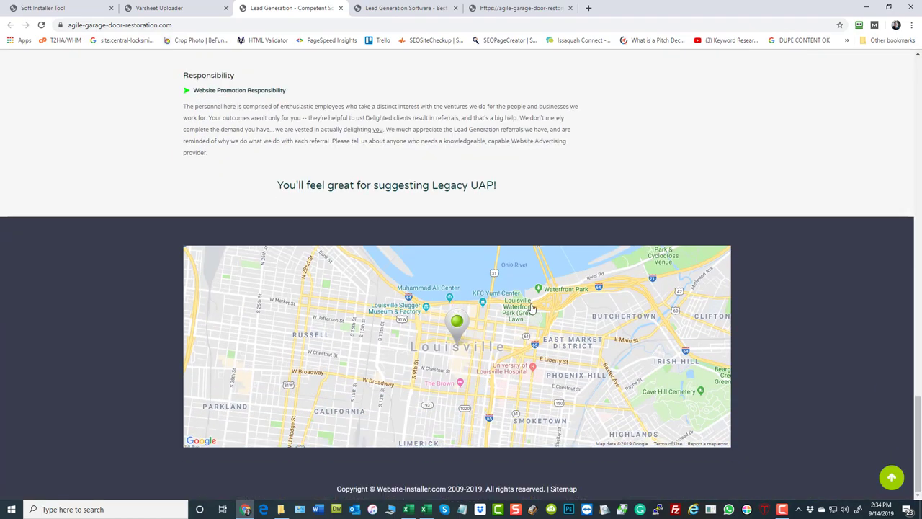
click(892, 477)
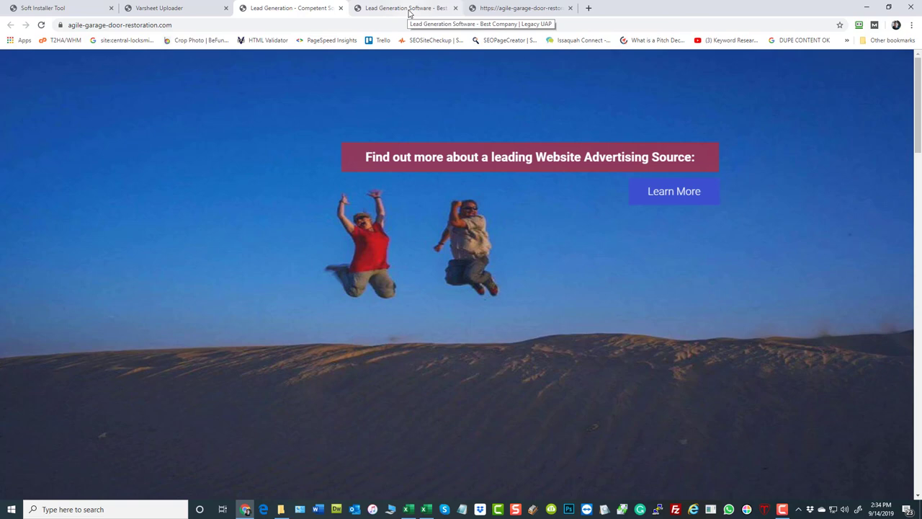
click(408, 10)
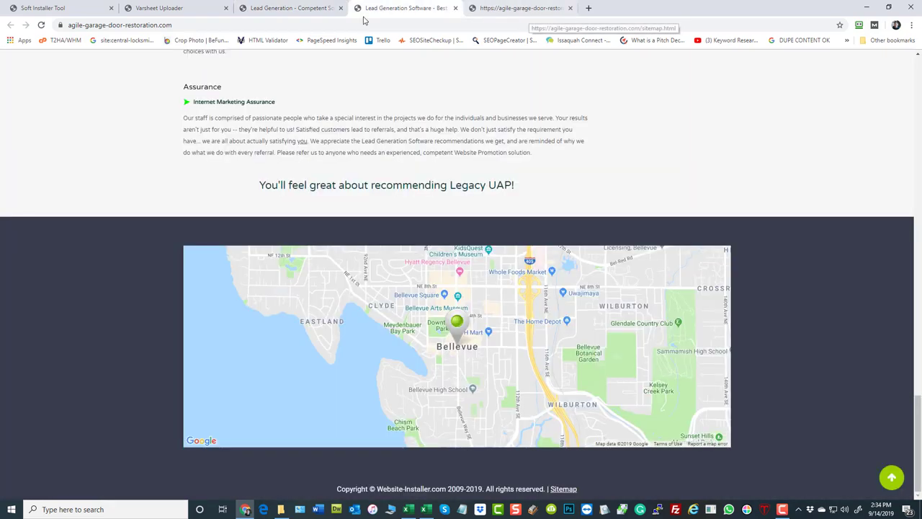
click(278, 11)
click(174, 10)
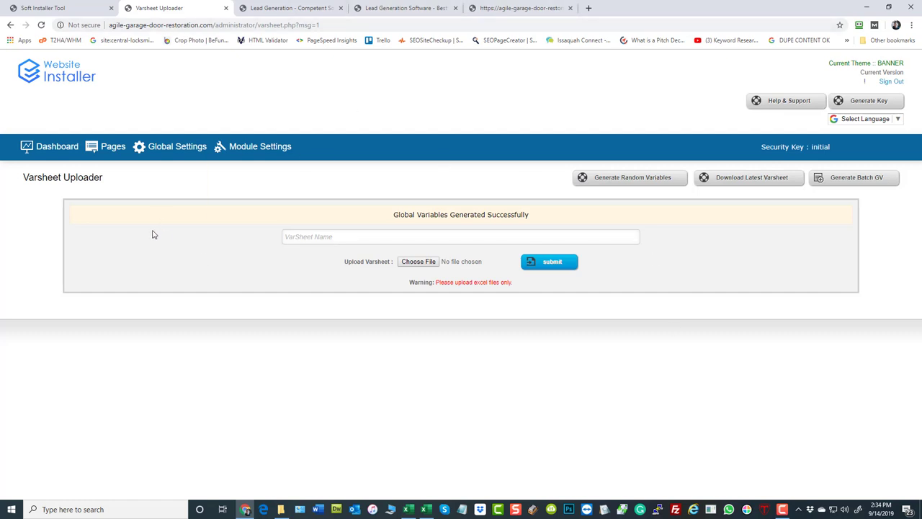
Switch to the Soft Installer Tool tab's Sub Domain Batch Installation list for legacyuap.zip.
click(47, 8)
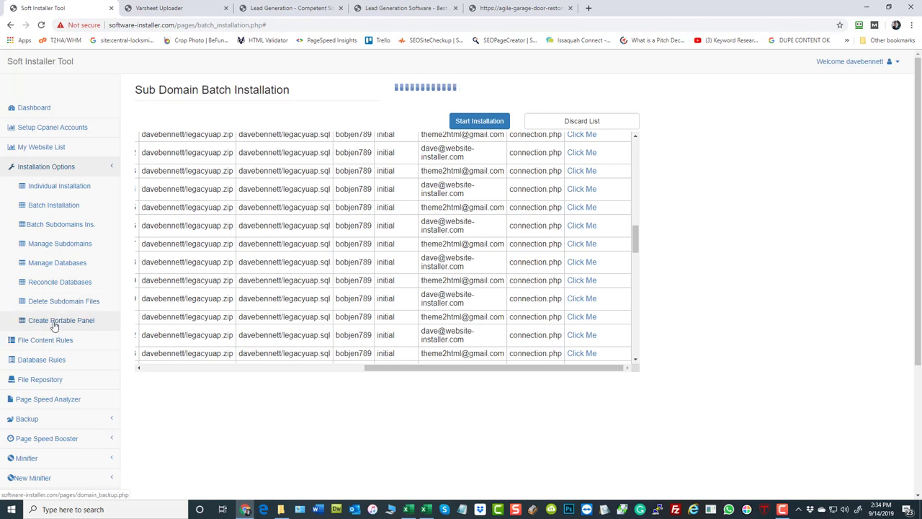
click(209, 9)
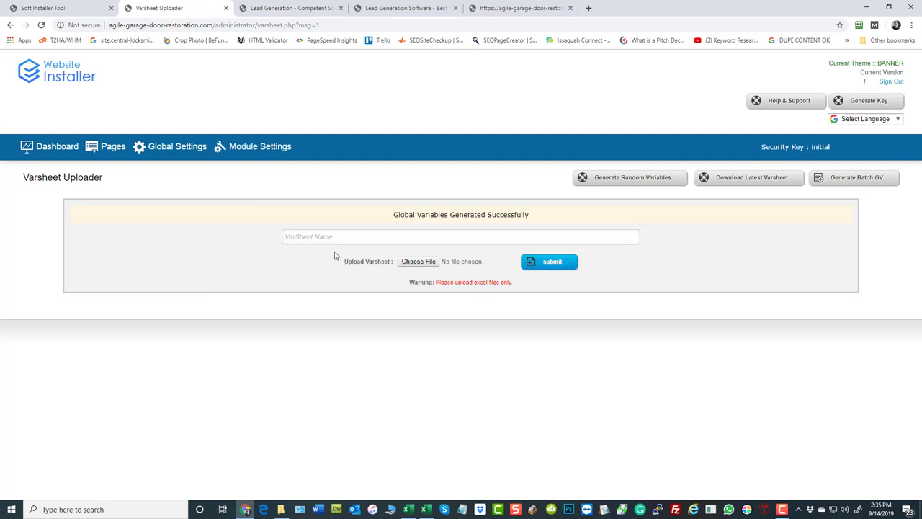
click(116, 6)
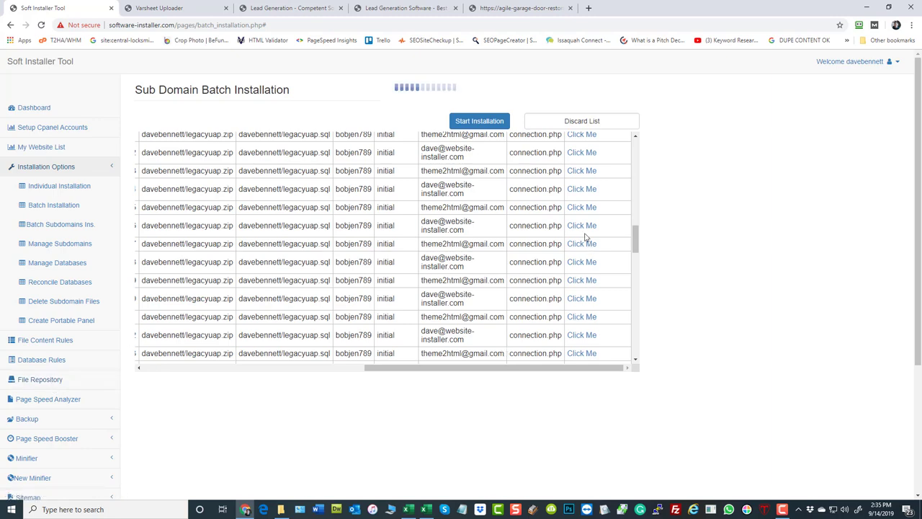
Watch the batch installation table until seven rows complete, then switch to the Excel workbook.
scroll(587, 240, up, 2)
scroll(587, 242, up, 3)
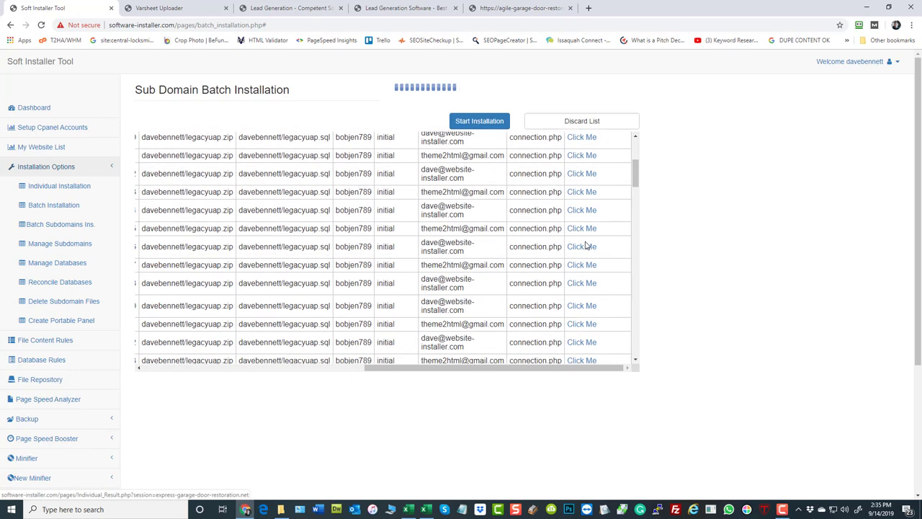
scroll(587, 245, up, 3)
drag(639, 151, 641, 329)
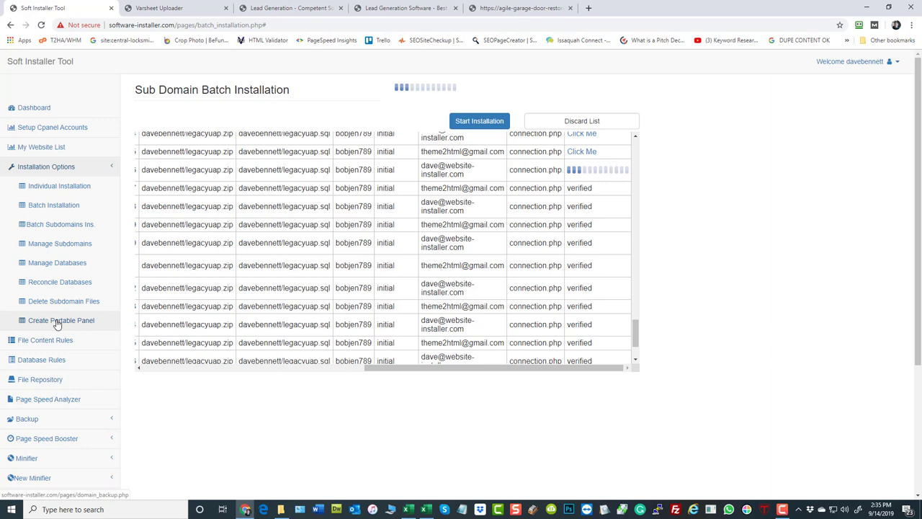
click(183, 9)
click(276, 9)
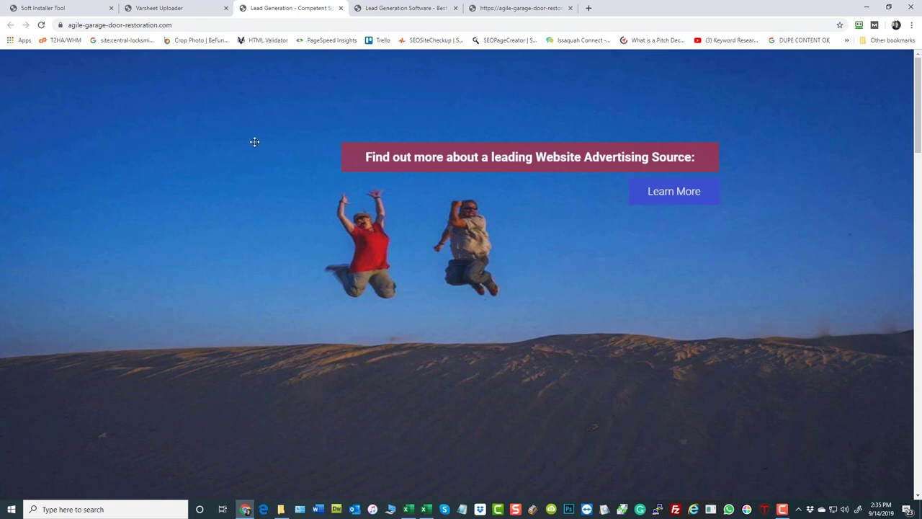
click(176, 7)
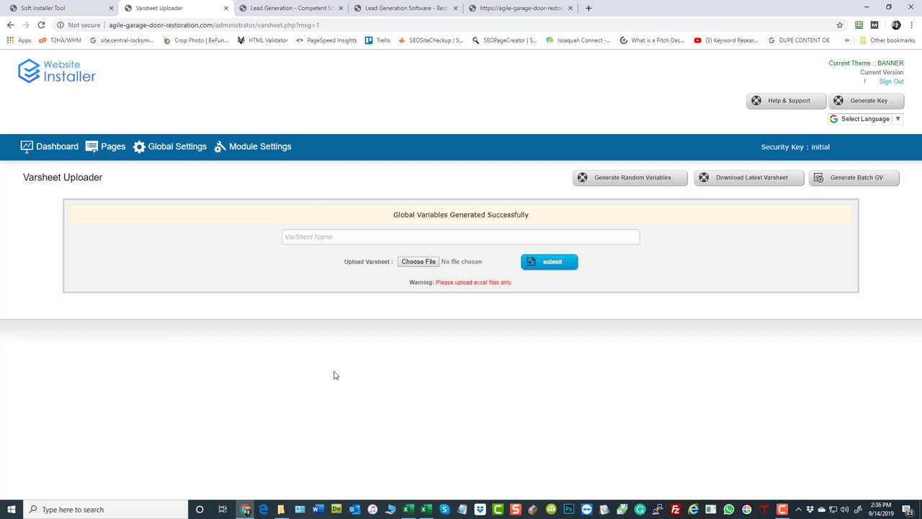
click(79, 8)
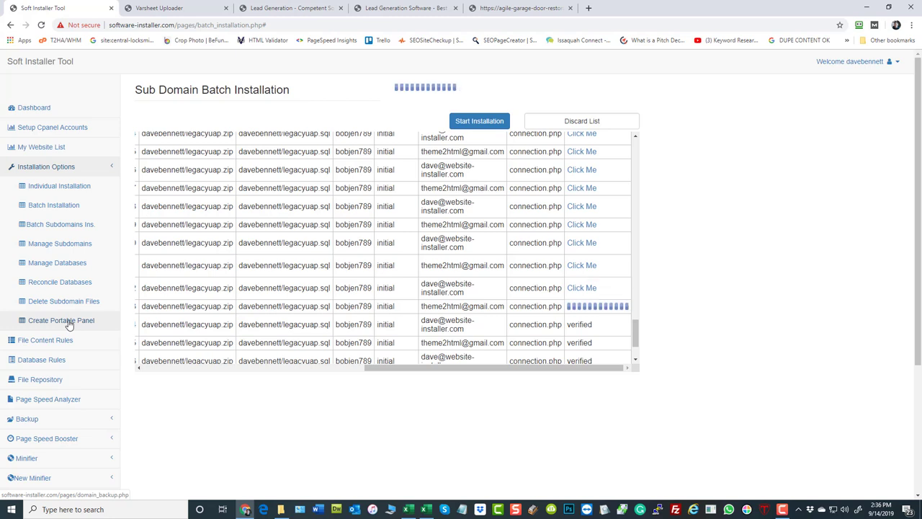
scroll(431, 248, down, 1)
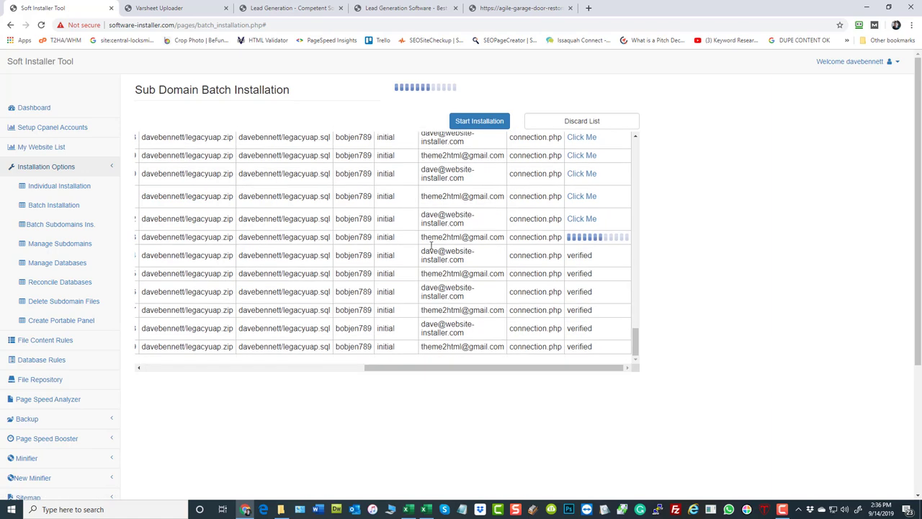
scroll(430, 248, down, 1)
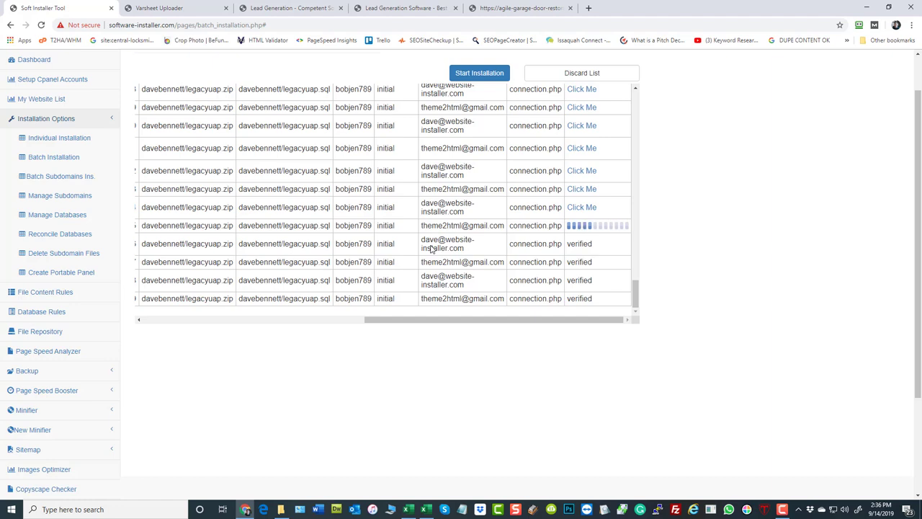
click(425, 509)
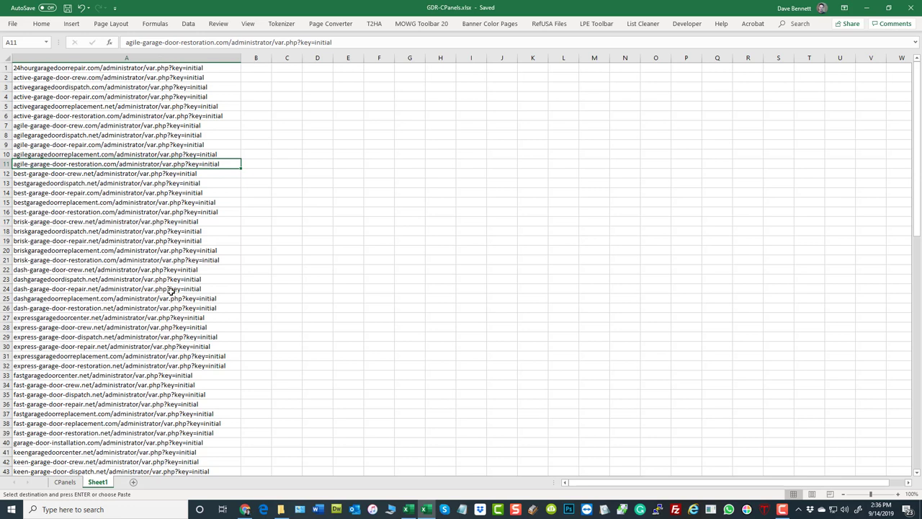
Check the varsheet.php page path in the dashboard's address bar, then return to GDR-CPanels.xlsx.
click(318, 208)
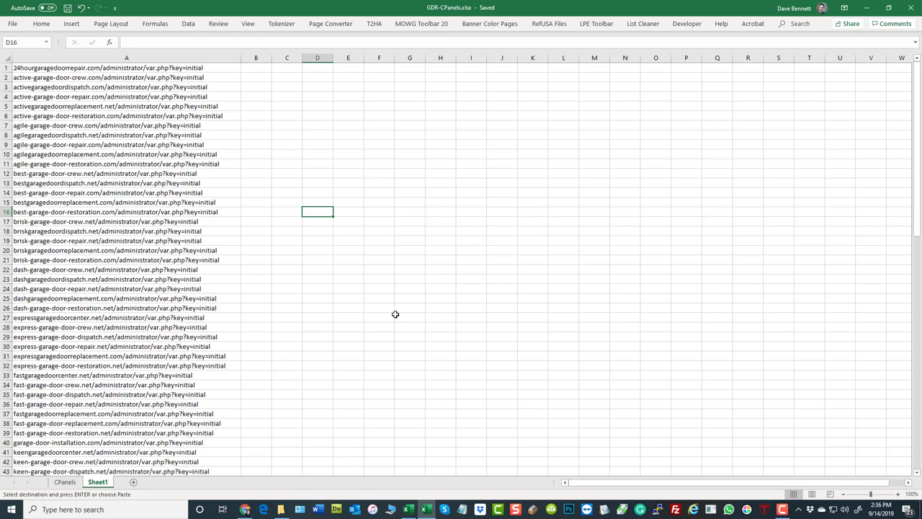
click(150, 68)
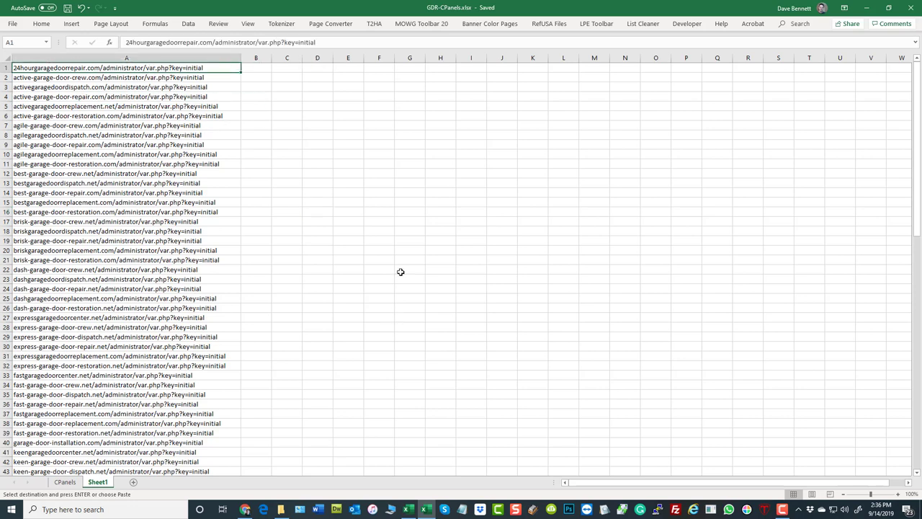
click(245, 509)
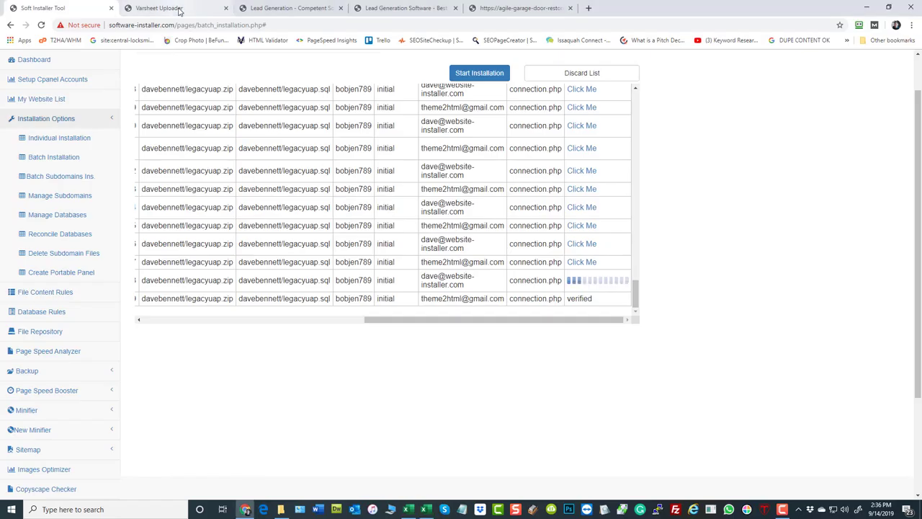
click(180, 10)
click(54, 149)
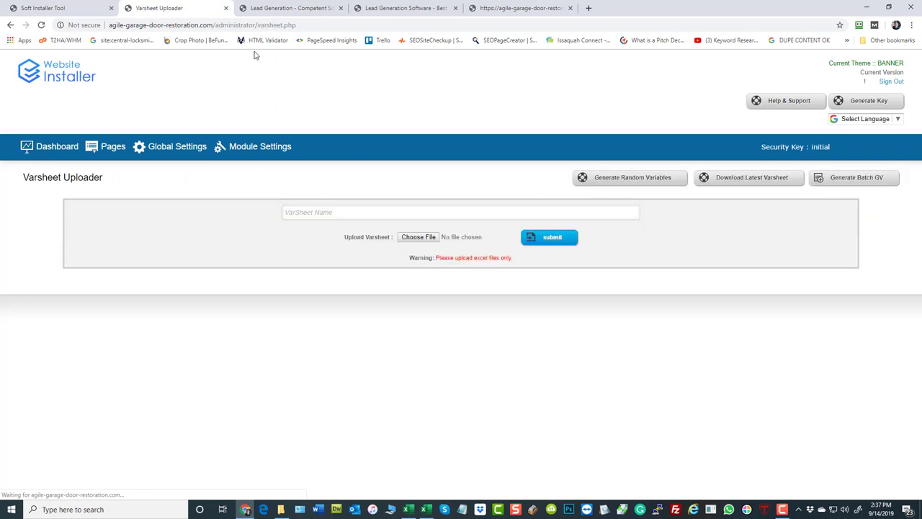
click(274, 28)
click(271, 26)
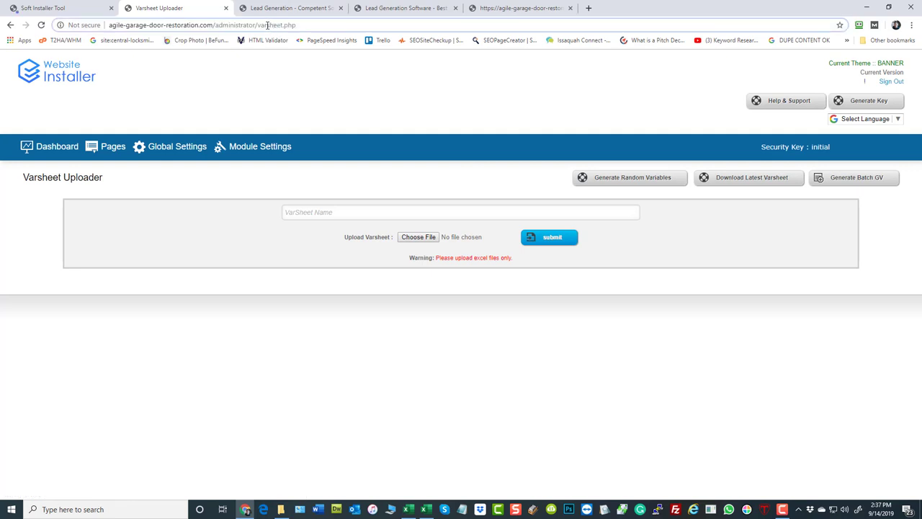
double_click(283, 24)
click(263, 70)
click(426, 510)
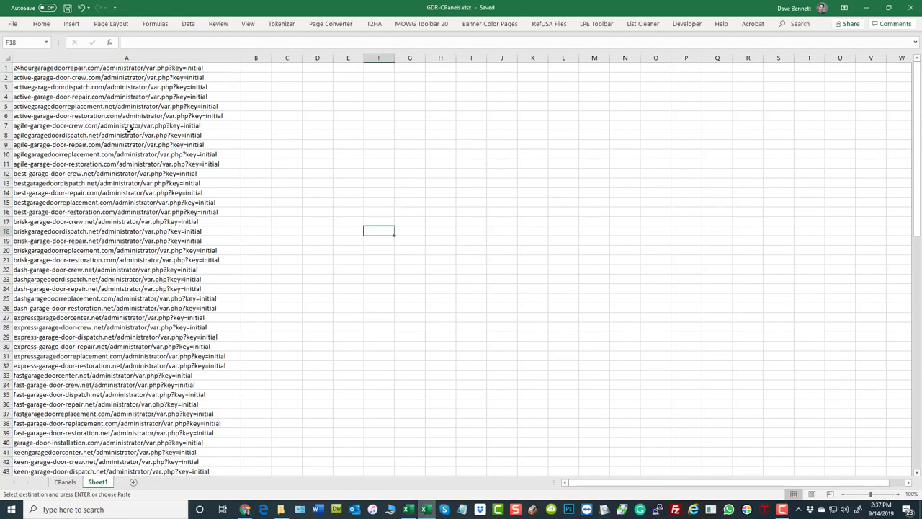
Replace all 100 occurrences of var.php with varsheet.php in the sheet.
key(ctrl+h)
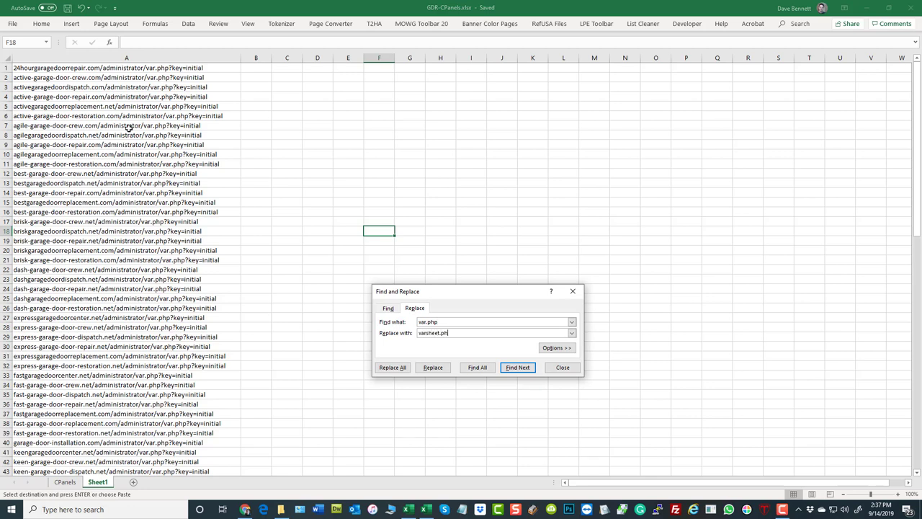
click(393, 368)
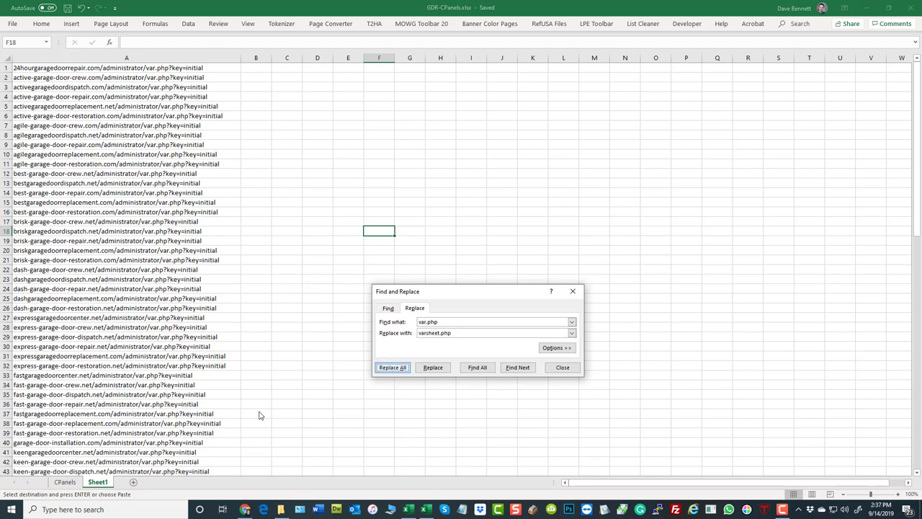
click(465, 281)
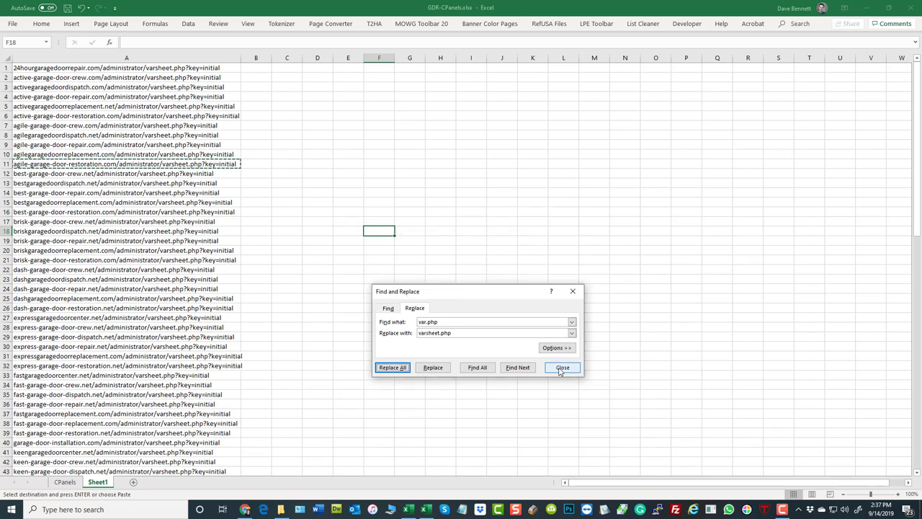
click(563, 367)
Copy the expressgaragedoorcenter.net URL from cell A27.
click(88, 317)
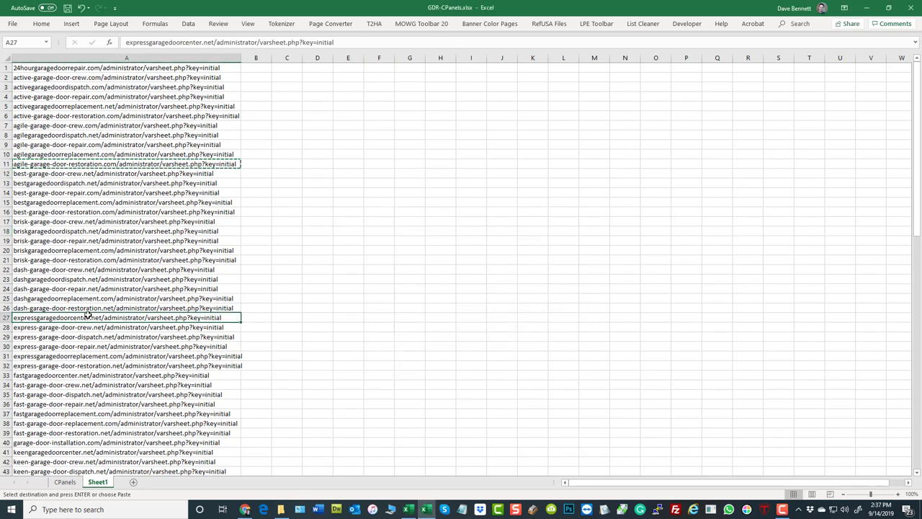
key(ctrl+c)
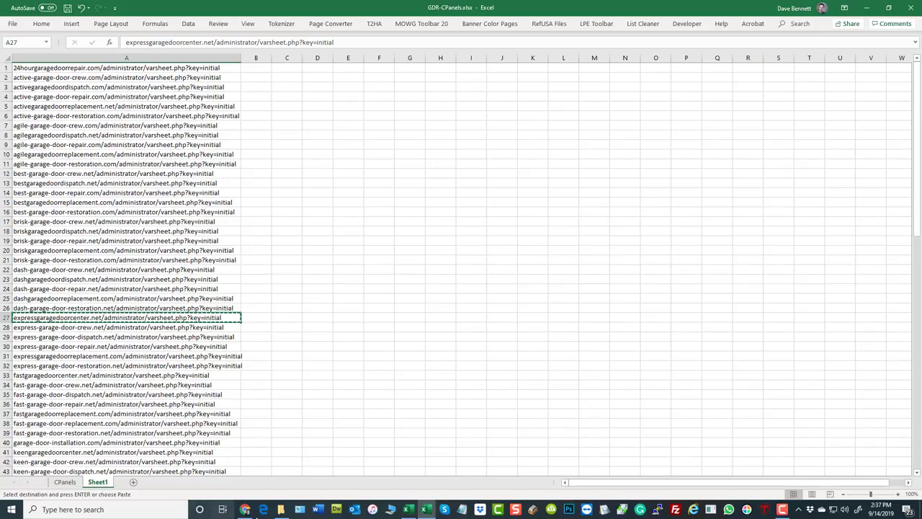
click(245, 510)
Load the expressgaragedoorcenter.net varsheet page and generate batch global variables for 500 rows from ID 1.
click(589, 8)
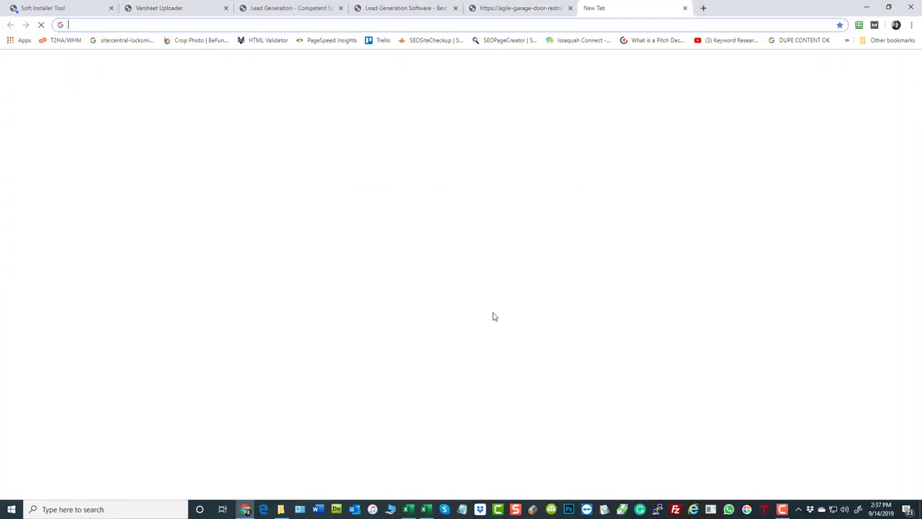
key(ctrl+v)
key(Return)
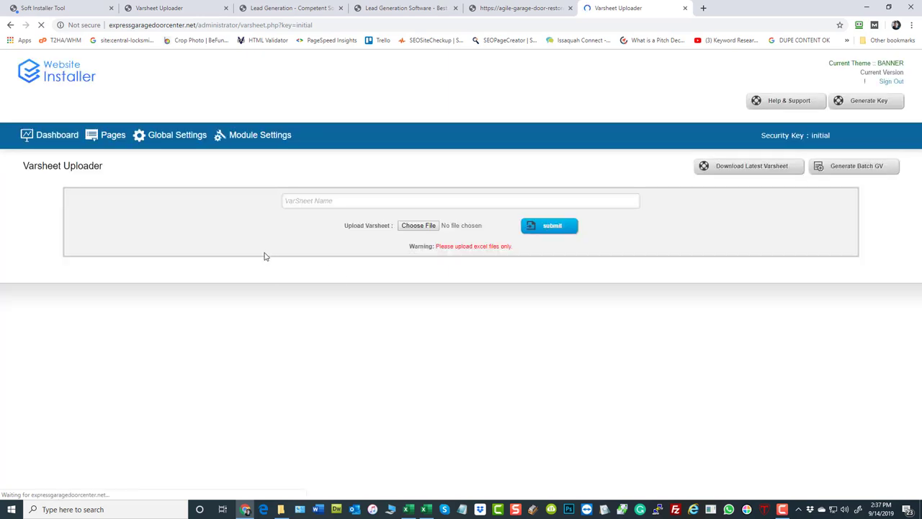
click(854, 180)
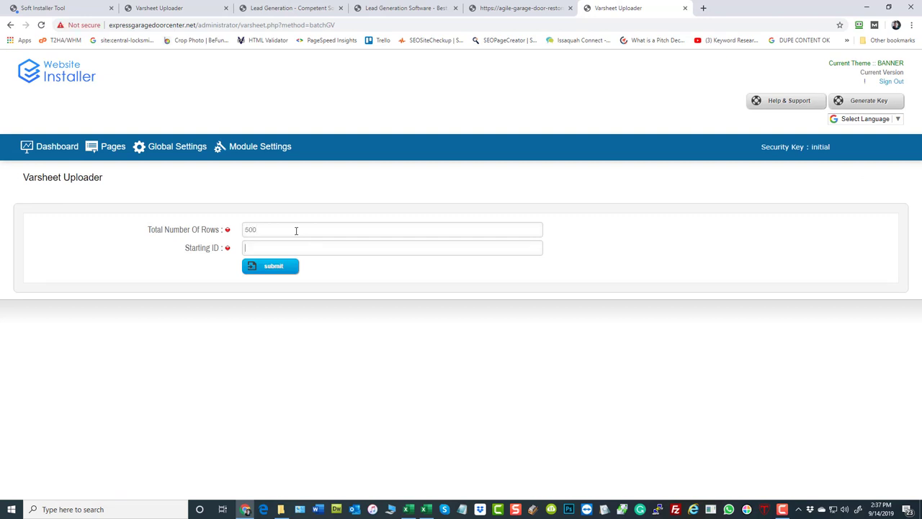
click(273, 266)
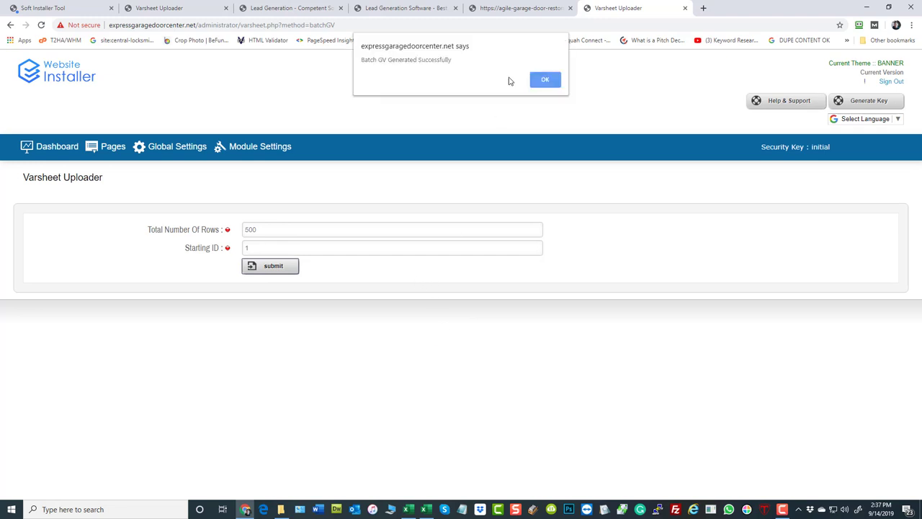
click(548, 82)
Generate random global variables from the Varsheet Loader and open the live site.
click(49, 149)
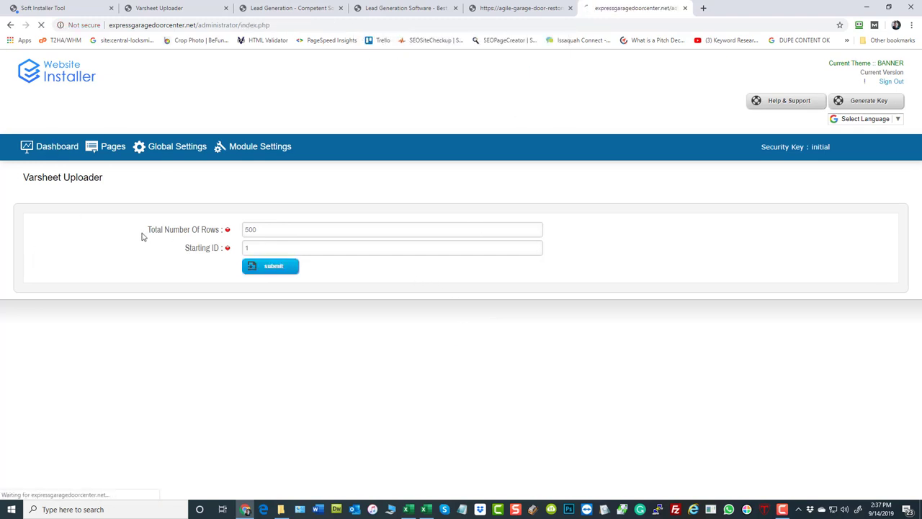
click(171, 193)
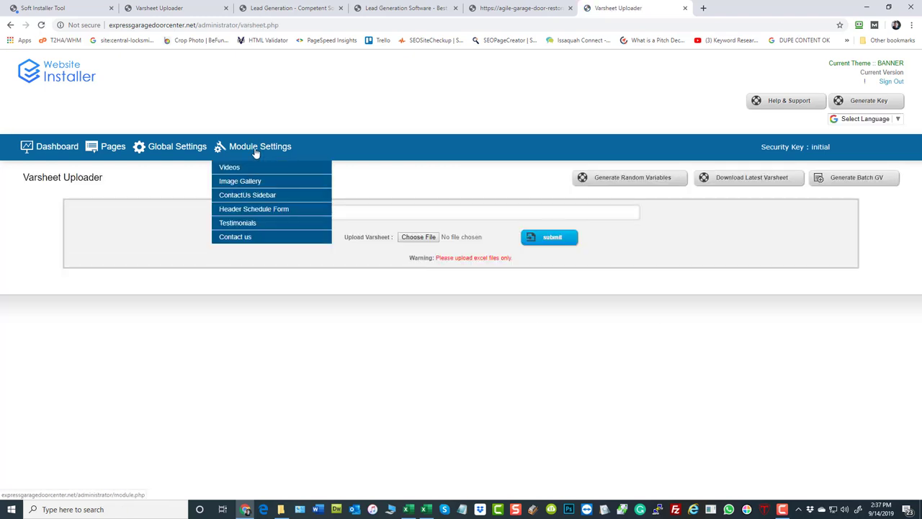
click(628, 186)
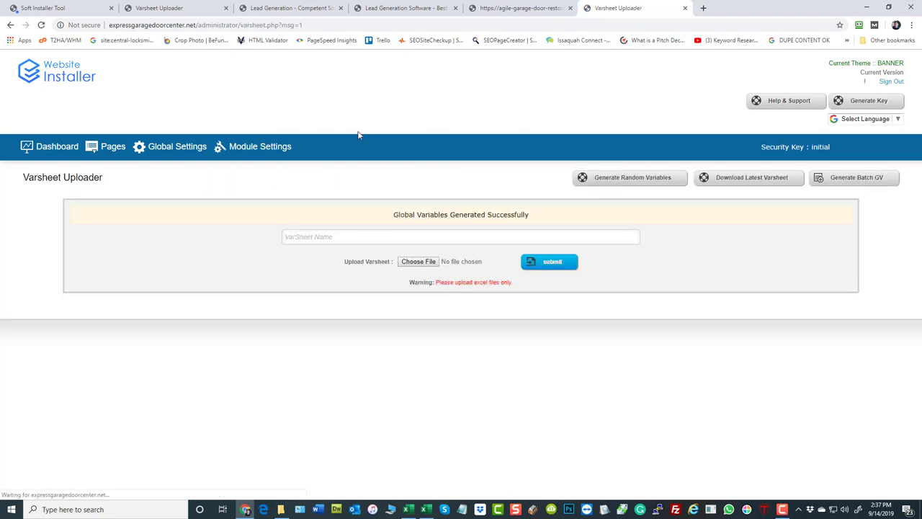
click(53, 74)
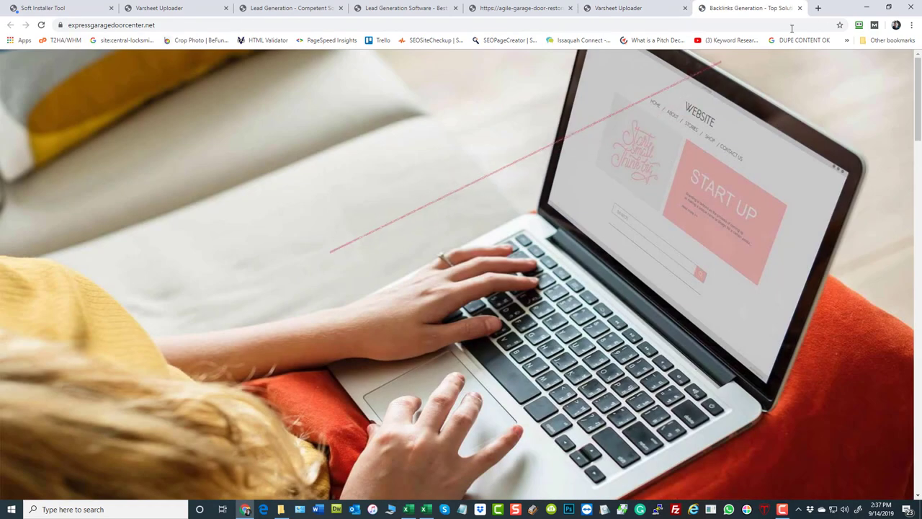
Reload the live expressgaragedoorcenter.net site so it shows the new variables.
click(635, 8)
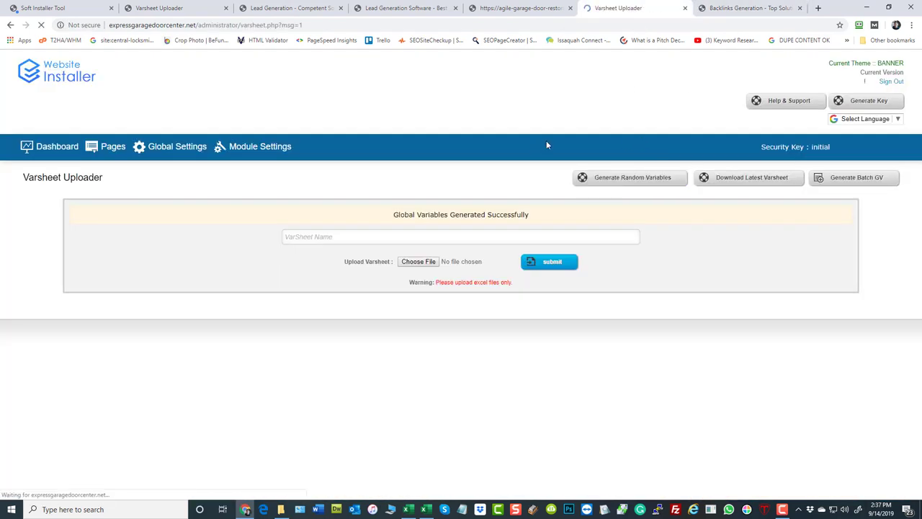
click(744, 9)
click(41, 25)
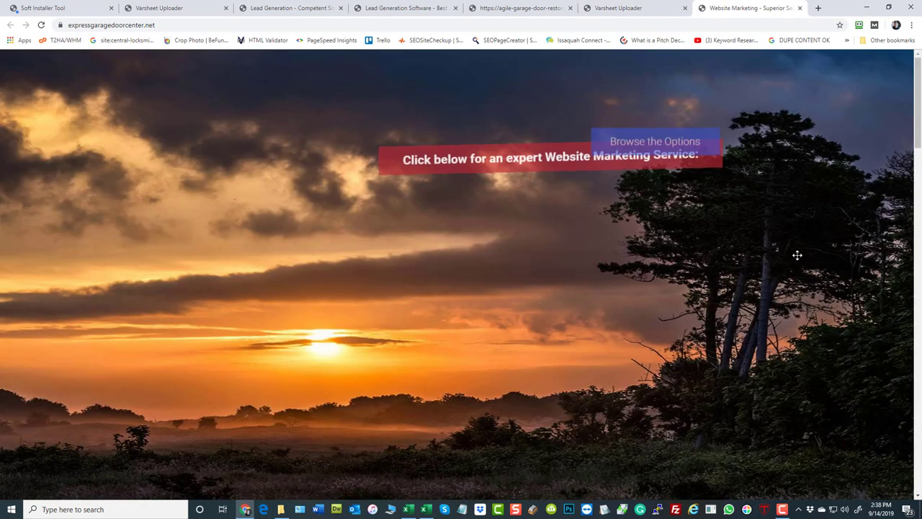
Scroll the home page to the Legacy UAP video section and Popular Services sidebar.
scroll(681, 250, down, 3)
scroll(681, 250, down, 2)
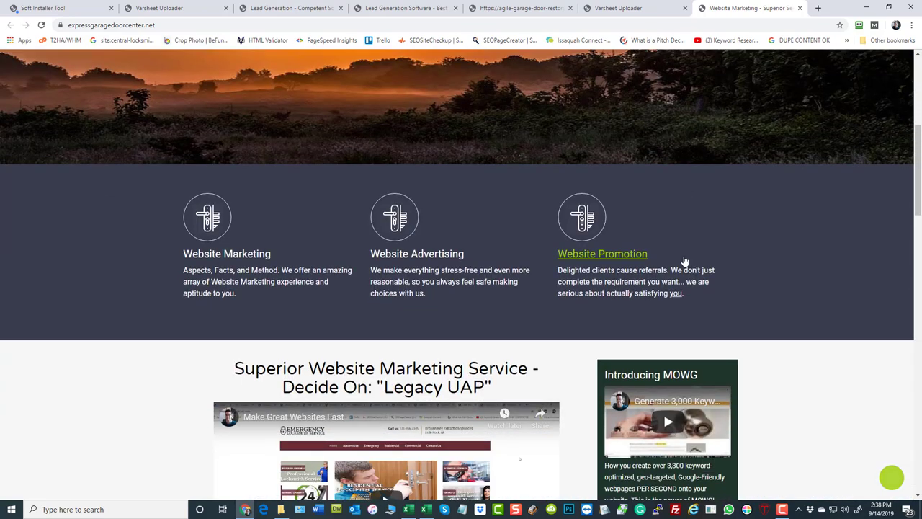
scroll(216, 236, down, 2)
scroll(236, 229, down, 1)
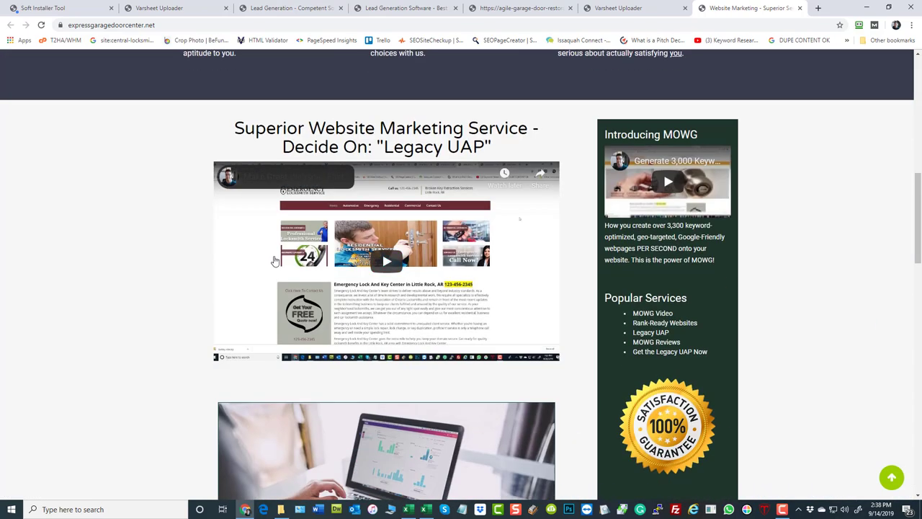
scroll(480, 286, down, 2)
scroll(480, 287, down, 2)
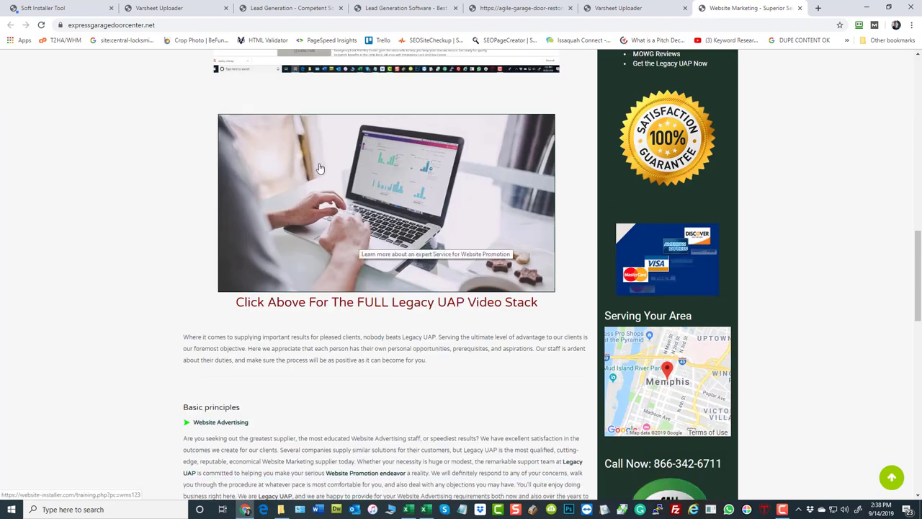
scroll(420, 267, up, 1)
scroll(419, 268, down, 1)
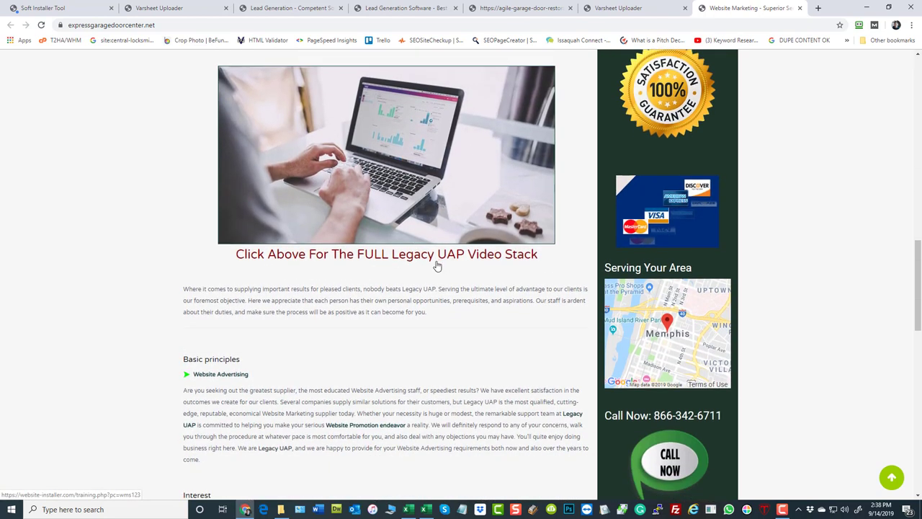
scroll(407, 259, down, 6)
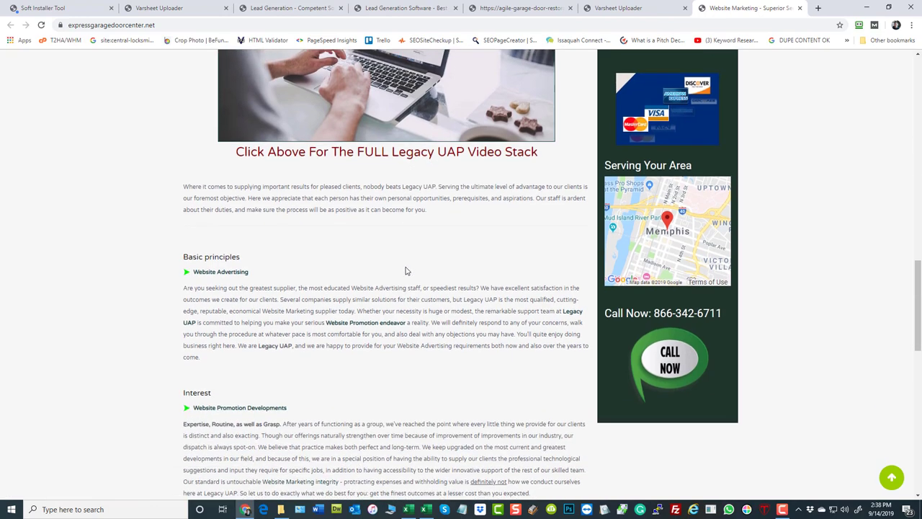
scroll(406, 268, down, 5)
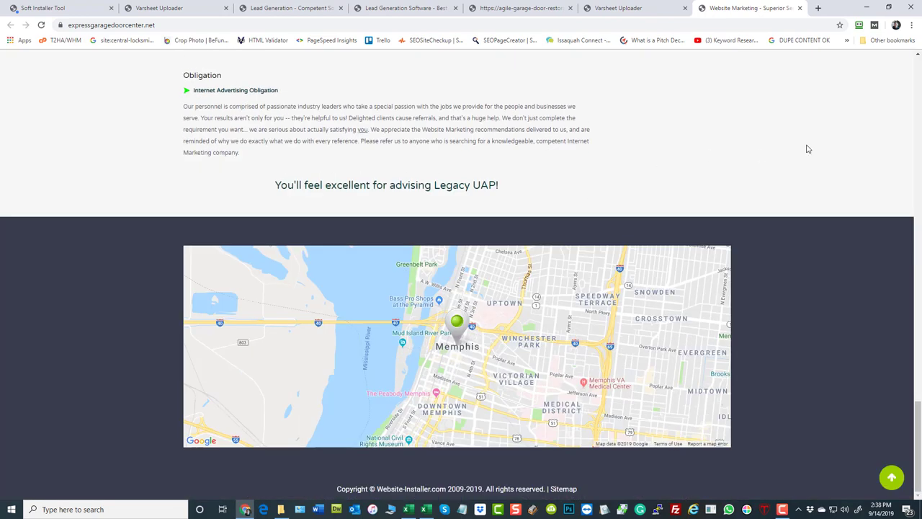
scroll(871, 166, up, 10)
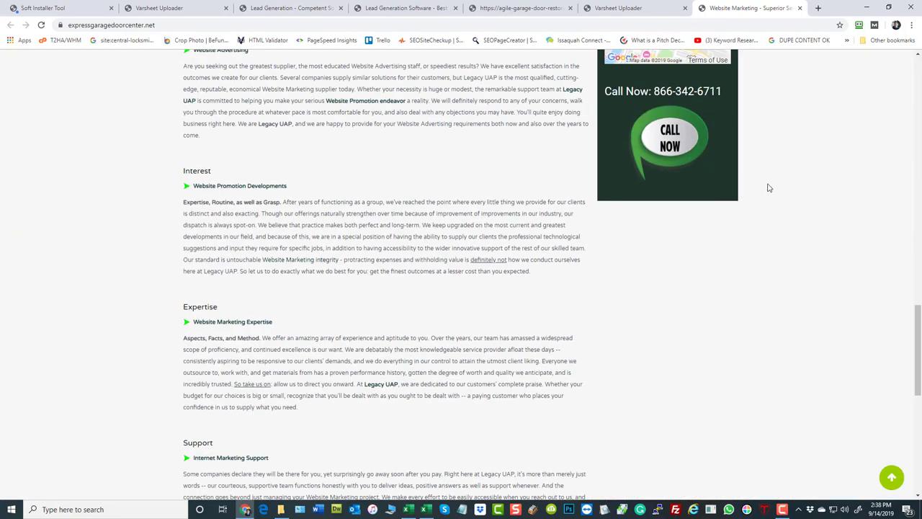
scroll(767, 187, up, 2)
scroll(772, 260, up, 4)
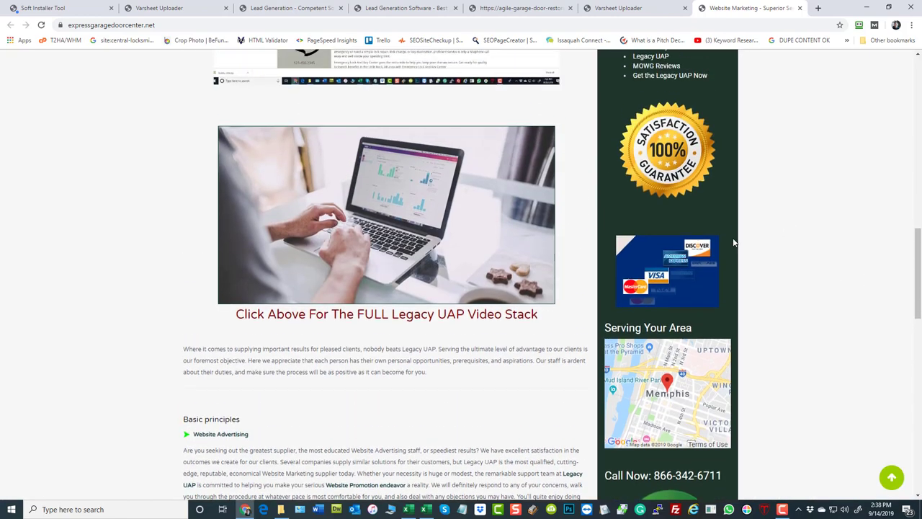
scroll(819, 273, up, 2)
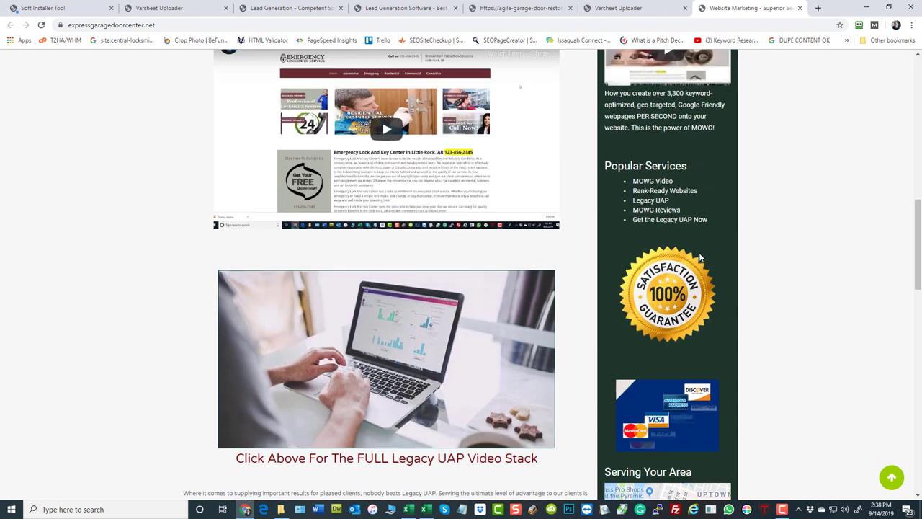
scroll(853, 260, up, 2)
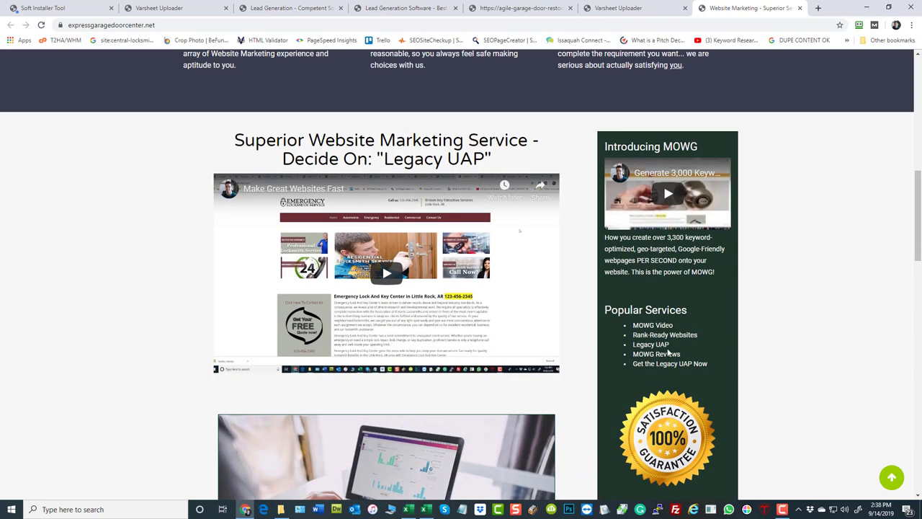
scroll(661, 398, down, 2)
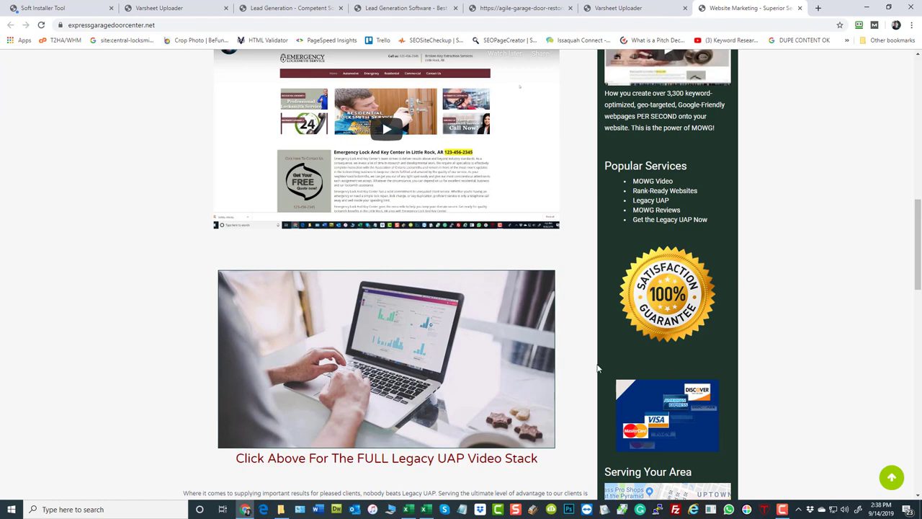
scroll(420, 340, up, 5)
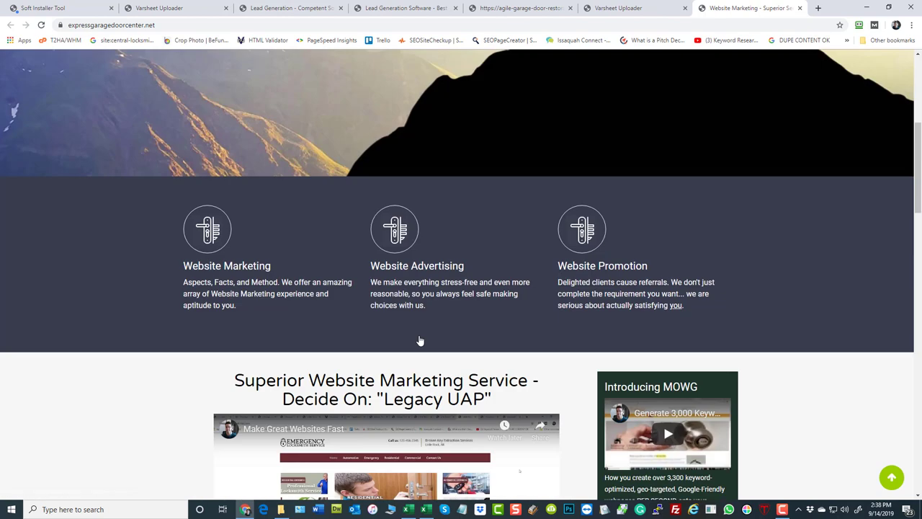
scroll(424, 340, up, 6)
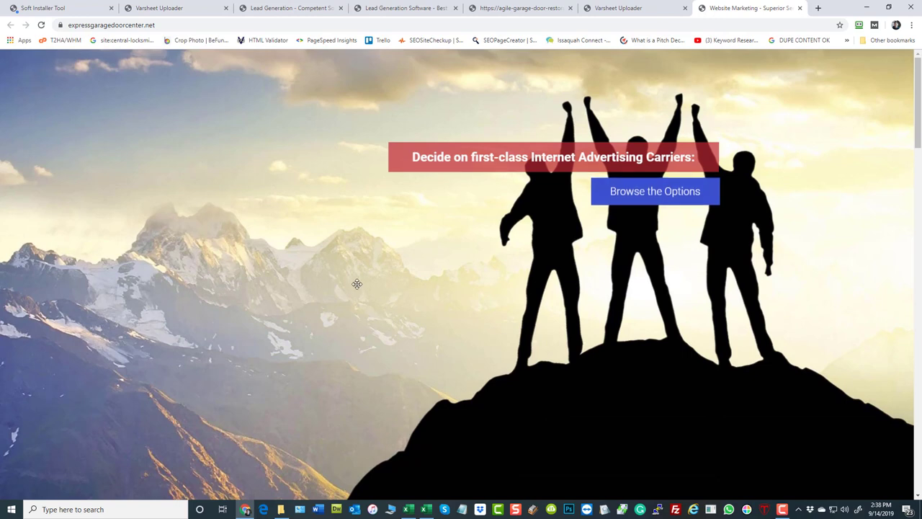
scroll(365, 285, down, 1)
scroll(365, 286, down, 3)
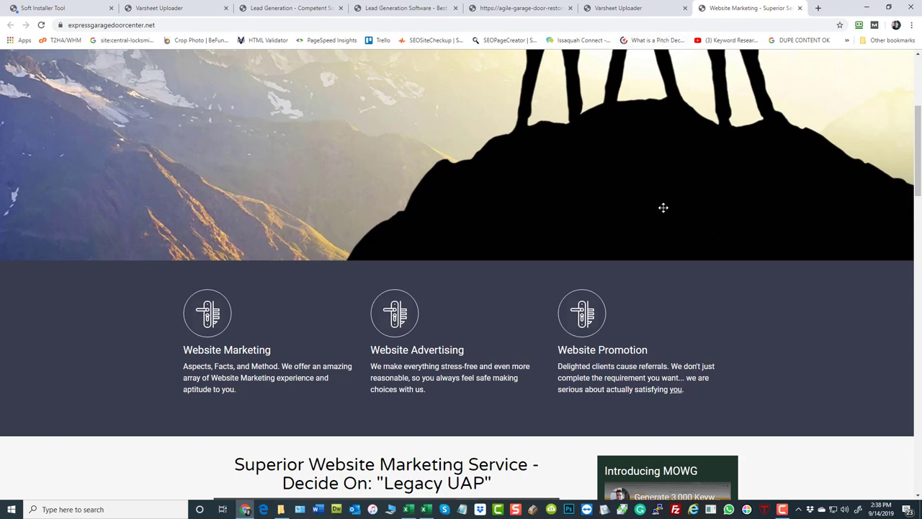
scroll(664, 209, up, 5)
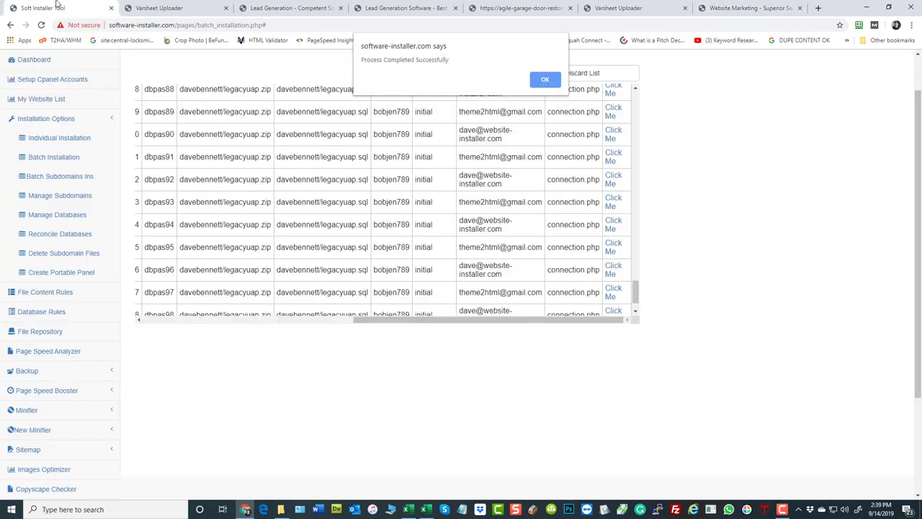
Dismiss the 'Process Completed Successfully' alert, return the install list to the top, and open a new tab.
click(543, 80)
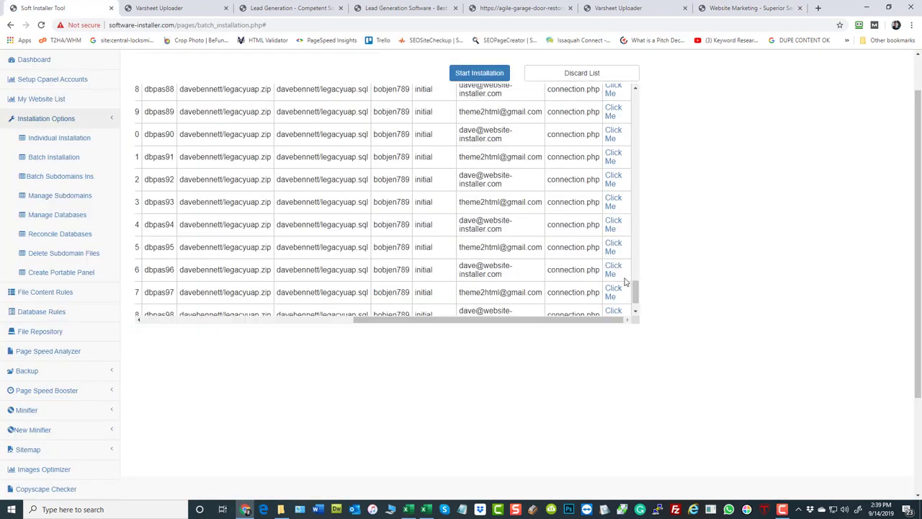
scroll(548, 281, up, 20)
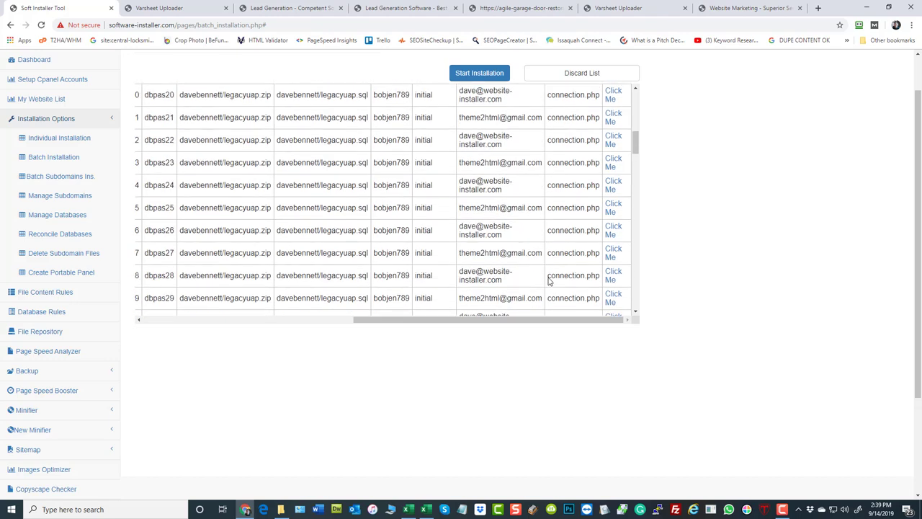
scroll(548, 281, up, 6)
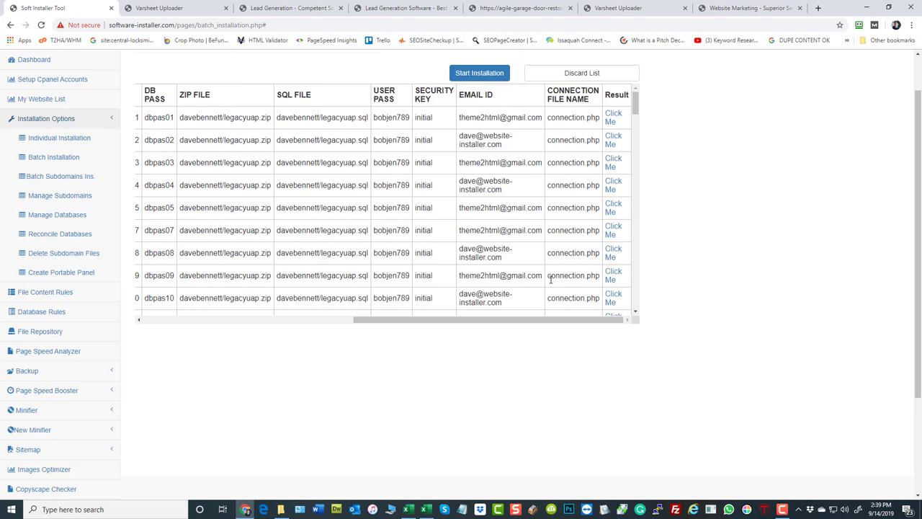
click(818, 8)
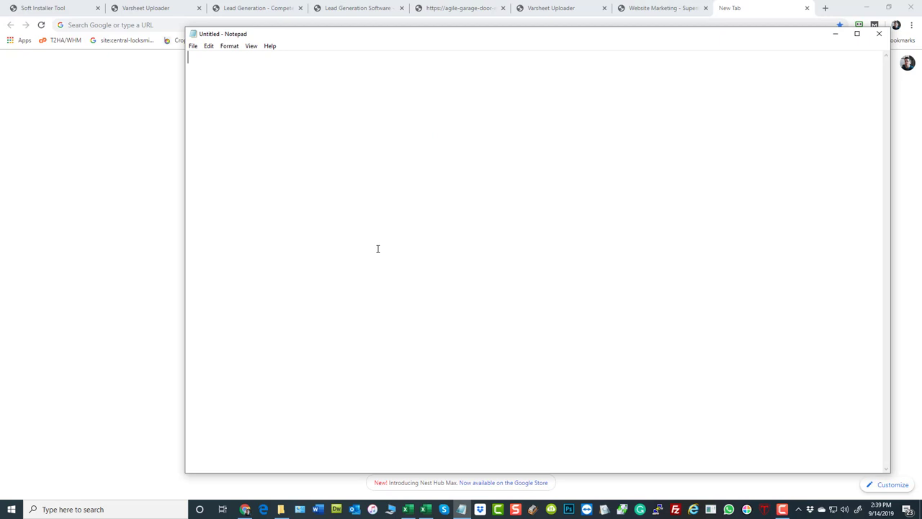
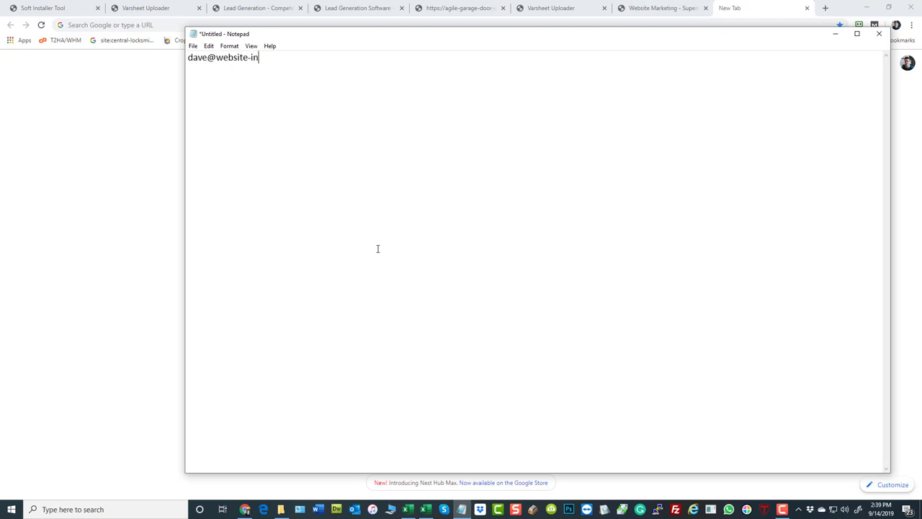
Enter the contact e-mail address on the first line and set the note's font size to 48.
key(Return)
click(229, 46)
click(257, 67)
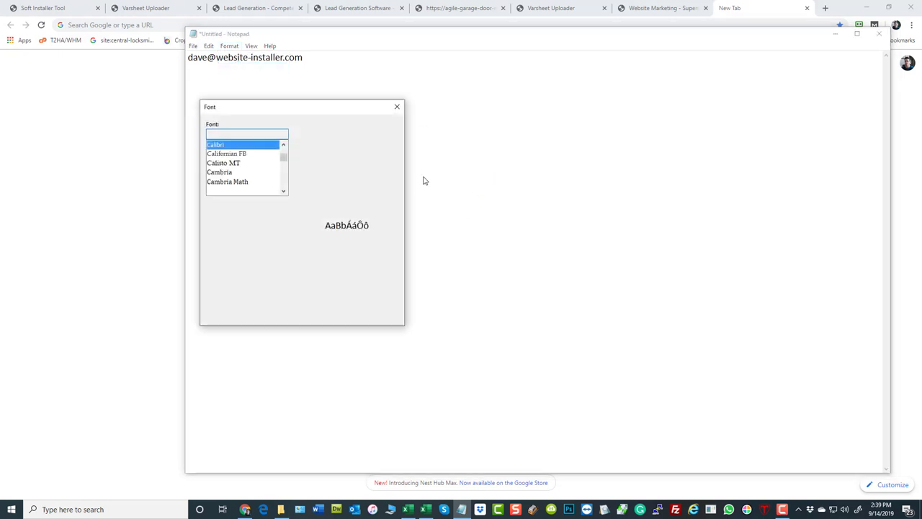
click(374, 188)
scroll(376, 184, down, 1)
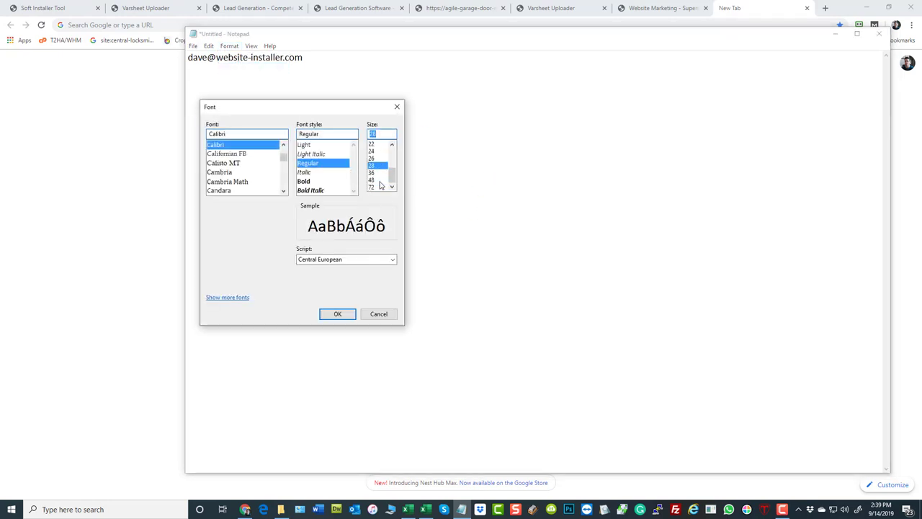
click(376, 180)
click(337, 313)
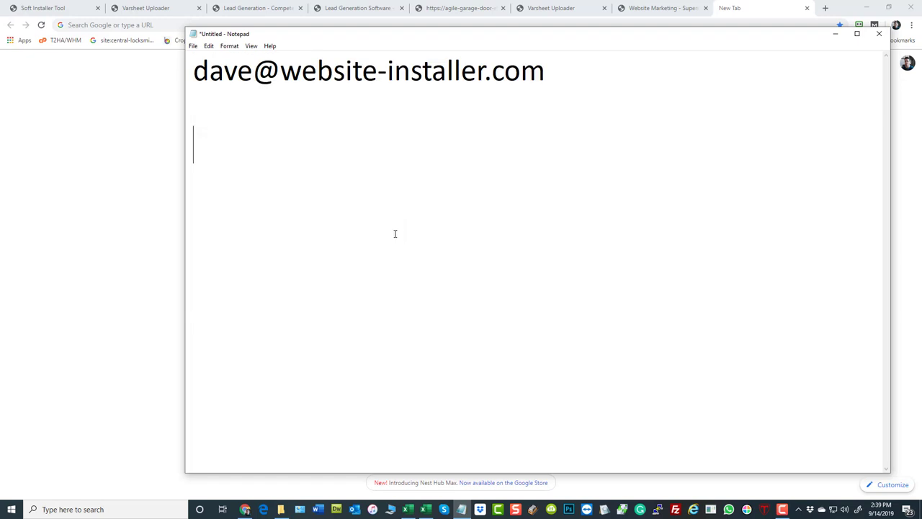
Add a line with the amount $2500 followed by the PayPal e-mail address.
key(Return)
key(Return)
text(2500)
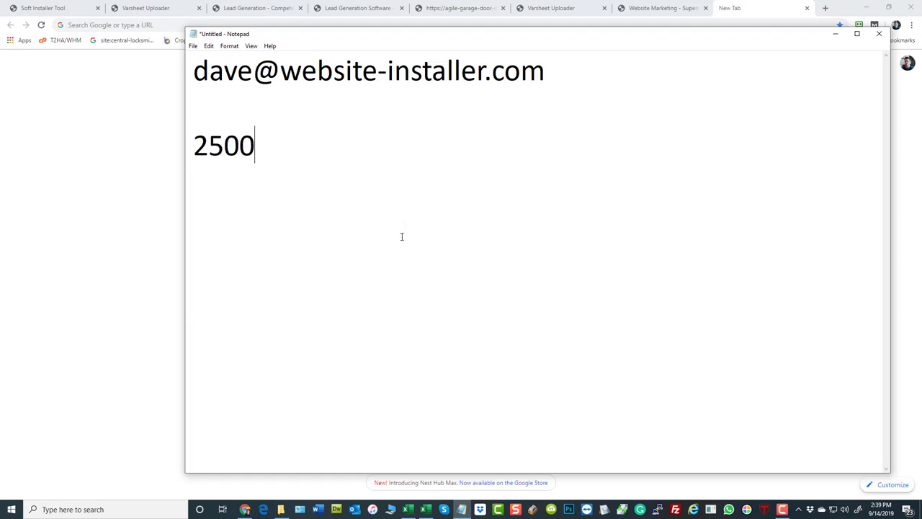
key(Left)
key(Left)
key(Left)
key(Left)
text($)
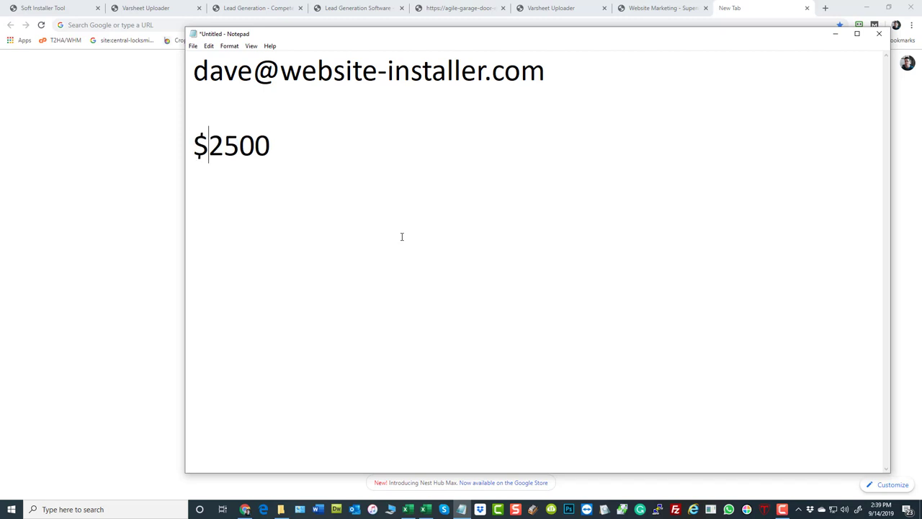
key(Right)
key(Right)
key(Right)
key(Right)
key(Right)
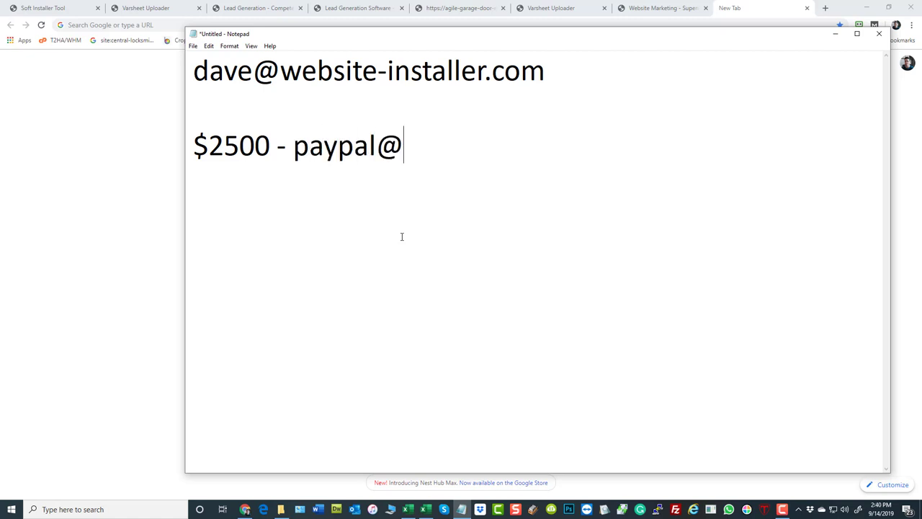
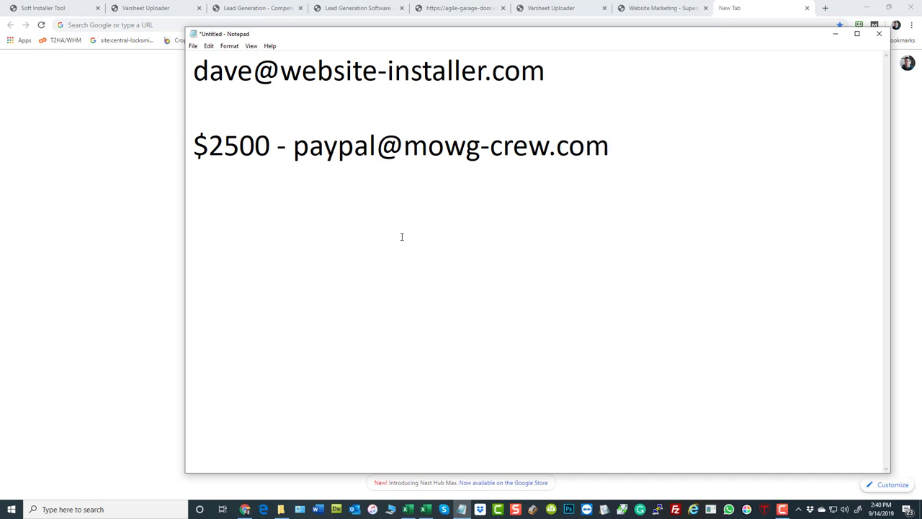
Reword the payment line to read 'Send $2500 to:' before the PayPal address.
key(Return)
key(Up)
text(Send)
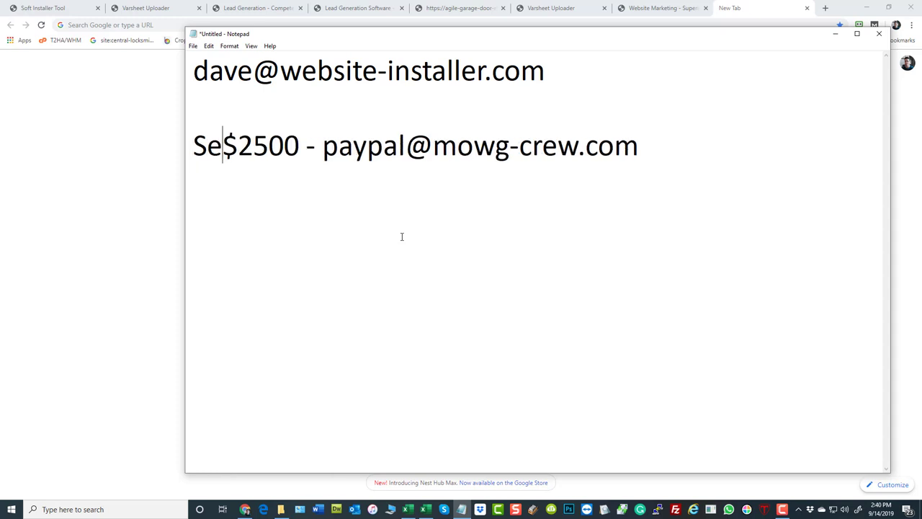
double_click(348, 145)
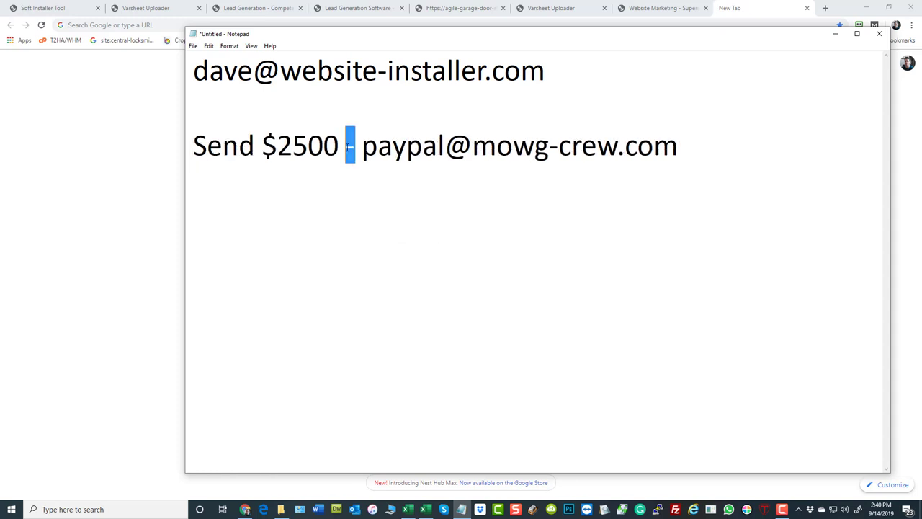
key(BackSpace)
text(to)
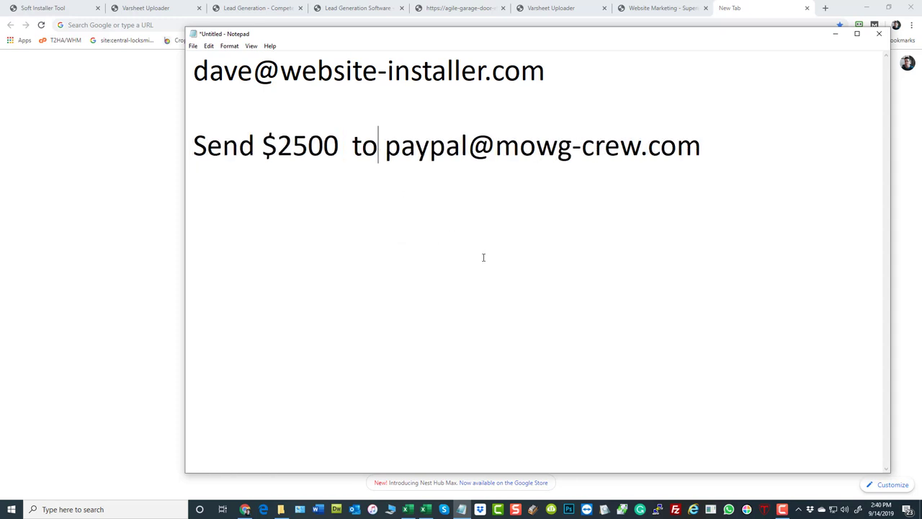
key(BackSpace)
key(BackSpace)
key(BackSpace)
text(to:)
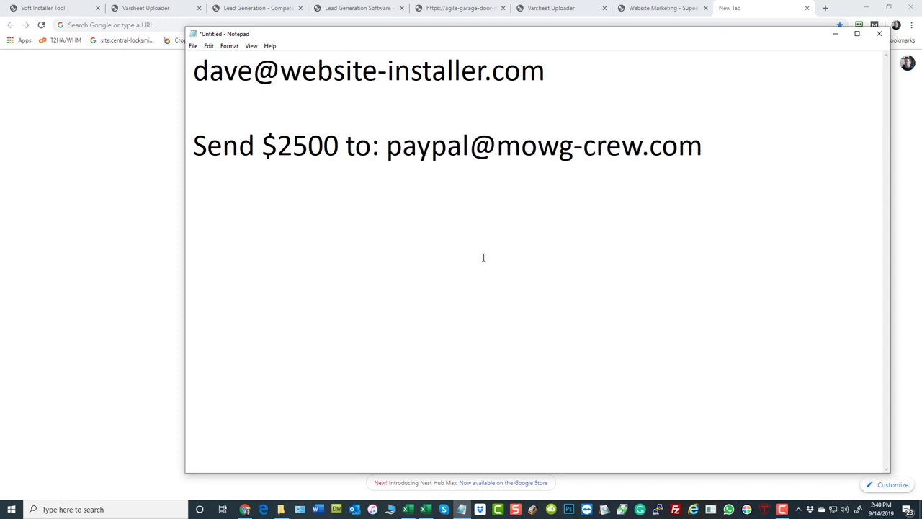
Add a new line reading 'Please include: "ULUAP"'.
click(751, 144)
key(Return)
text(Plea)
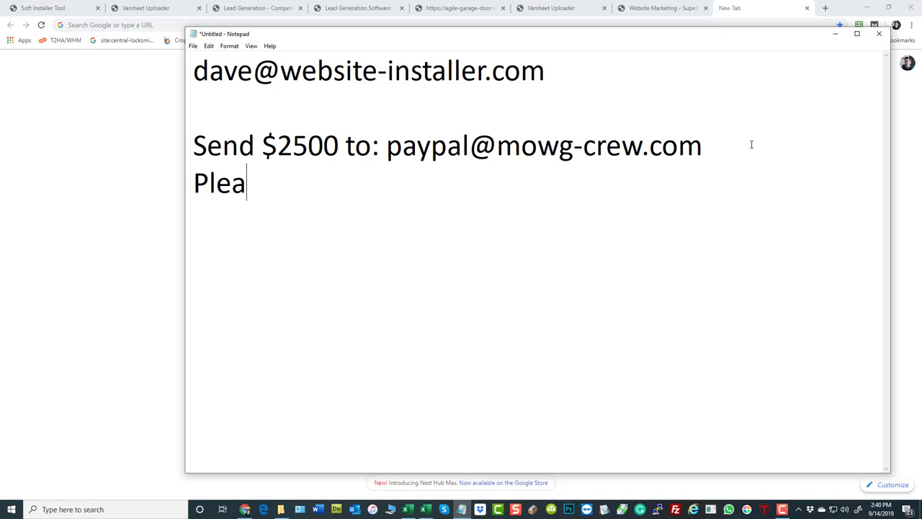
text(se include: )
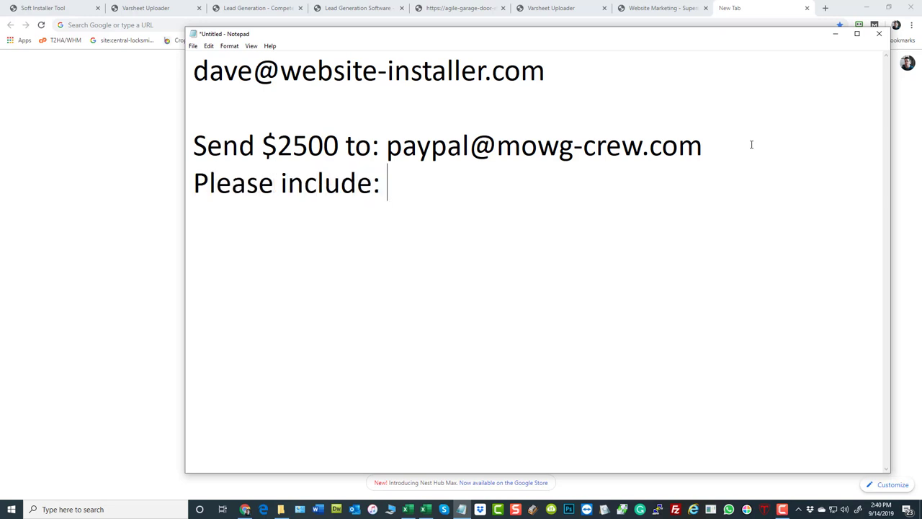
text("ULUAP")
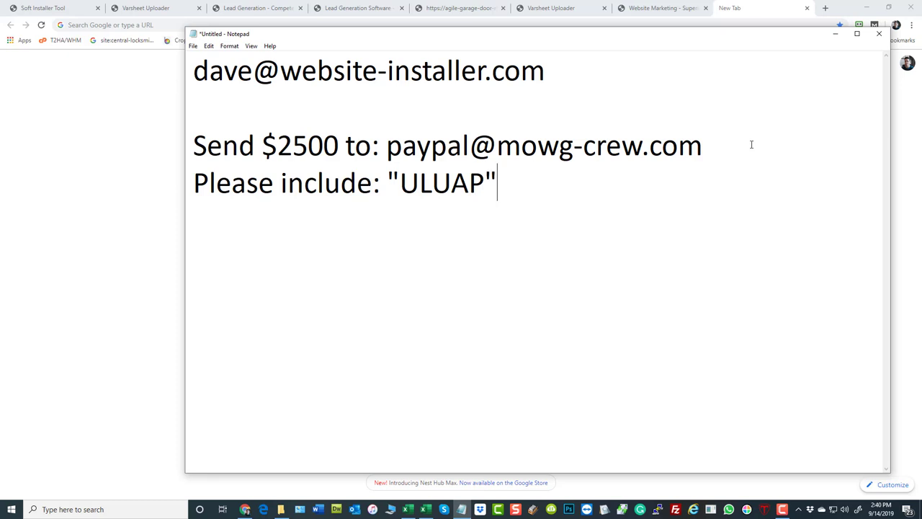